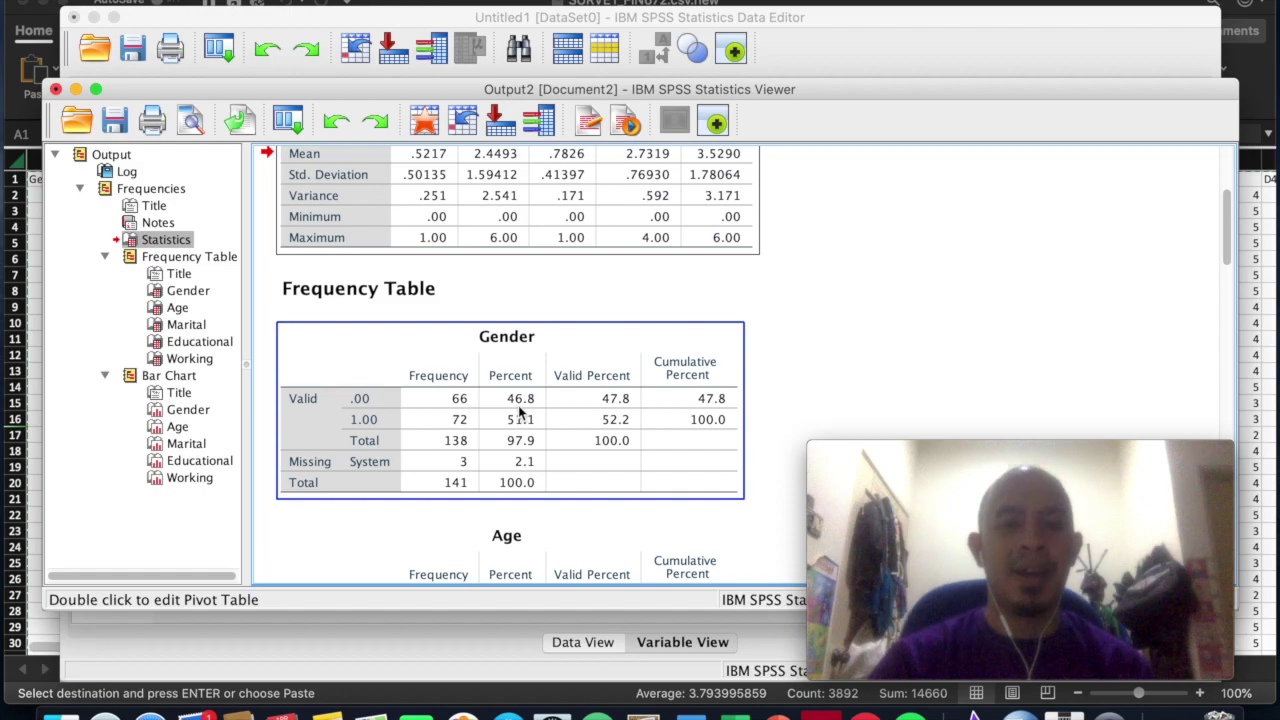
- Examine the frequency tables for Gender, Age, Marital, Educational and Working in the output
{"action": "scroll", "coordinate": [519, 410], "scroll_direction": "down", "scroll_amount": 10}
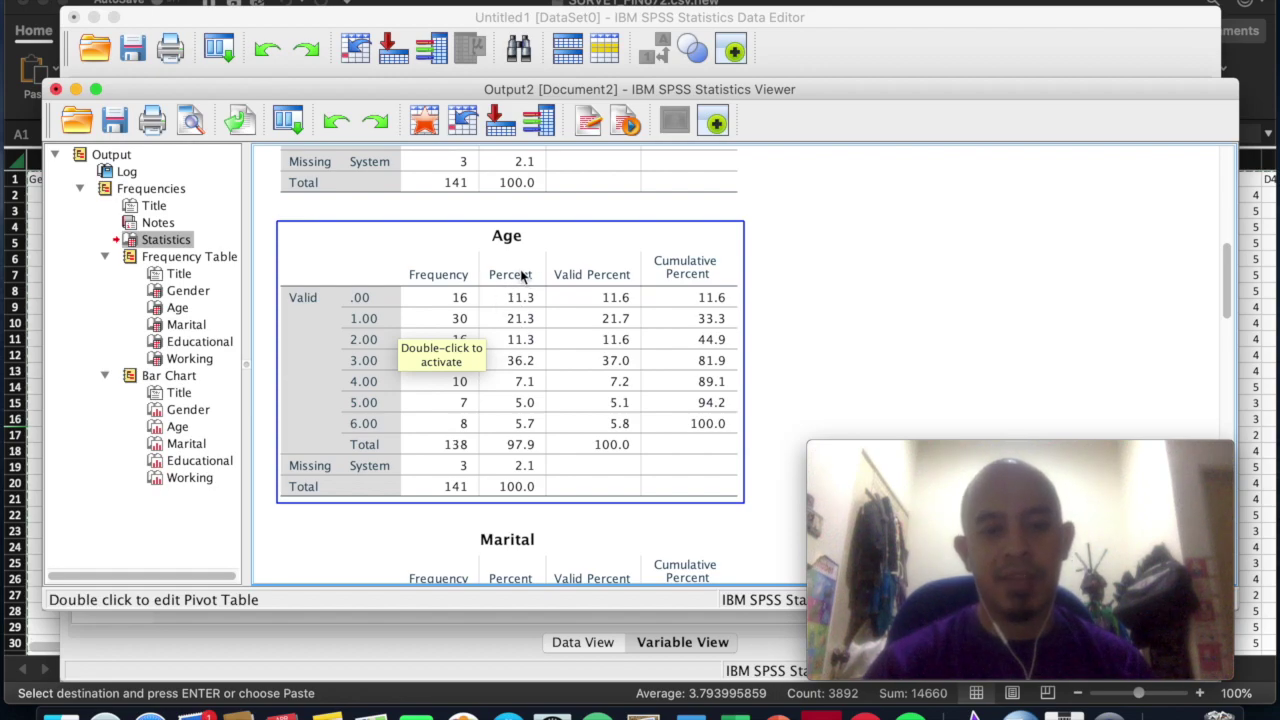
{"action": "scroll", "coordinate": [522, 445], "scroll_direction": "down", "scroll_amount": 10}
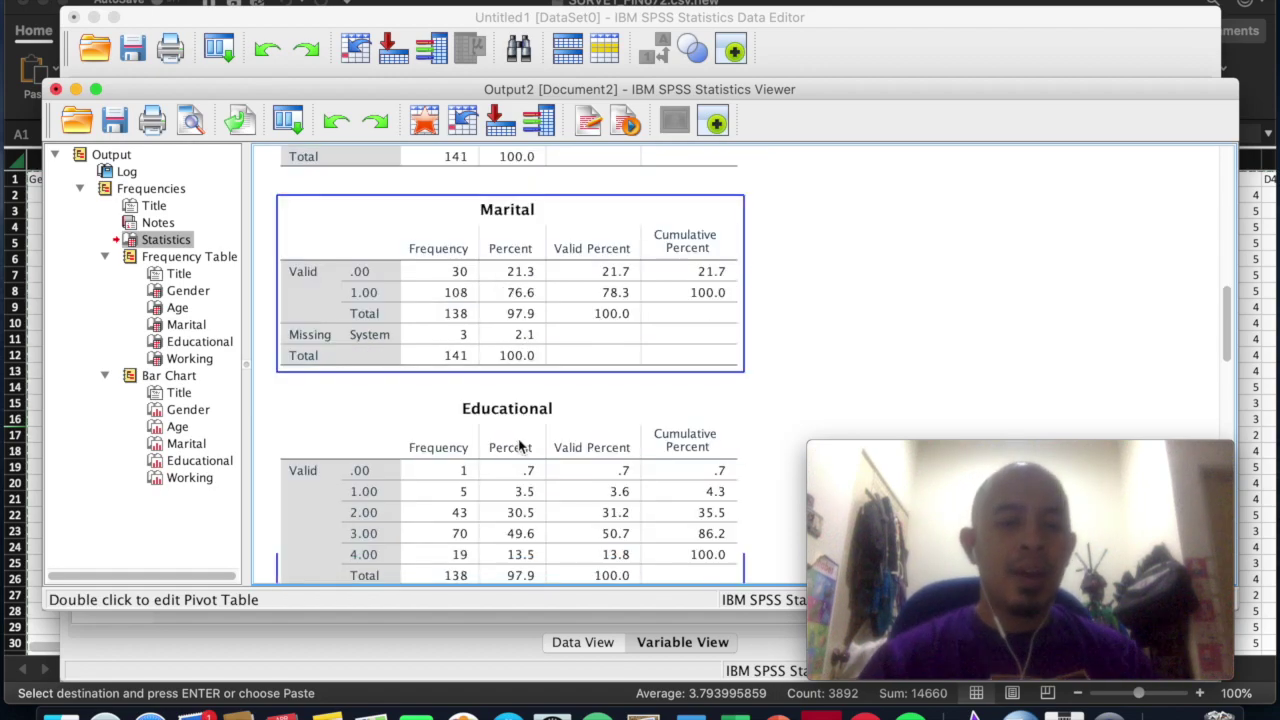
{"action": "left_click", "coordinate": [522, 445]}
{"action": "scroll", "coordinate": [522, 445], "scroll_direction": "up", "scroll_amount": 4}
{"action": "left_click", "coordinate": [541, 218]}
{"action": "left_click", "coordinate": [521, 458]}
{"action": "scroll", "coordinate": [521, 458], "scroll_direction": "down", "scroll_amount": 7}
{"action": "scroll", "coordinate": [521, 458], "scroll_direction": "up", "scroll_amount": 2}
{"action": "scroll", "coordinate": [521, 458], "scroll_direction": "down", "scroll_amount": 2}
{"action": "scroll", "coordinate": [521, 458], "scroll_direction": "down", "scroll_amount": 1}
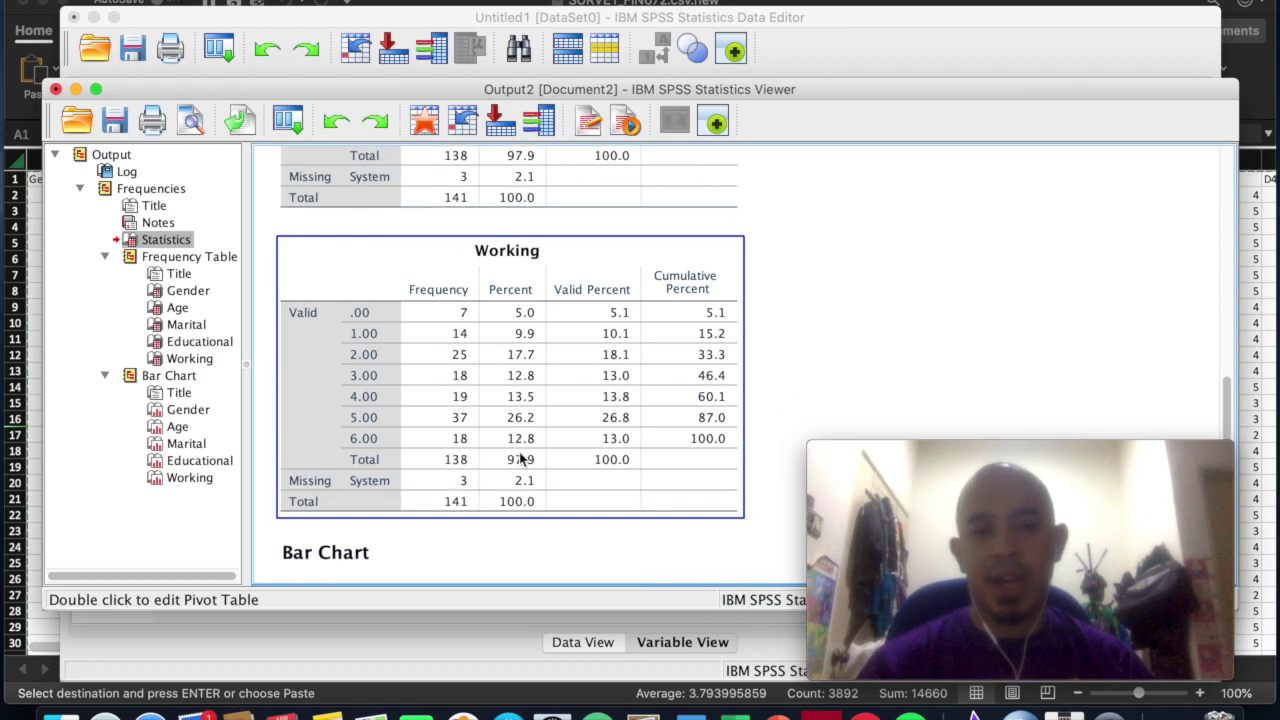
- Examine the bar charts for Gender, Age, Marital, Educational and Working, including the copy and export options for the Working chart
{"action": "scroll", "coordinate": [549, 412], "scroll_direction": "down", "scroll_amount": 7}
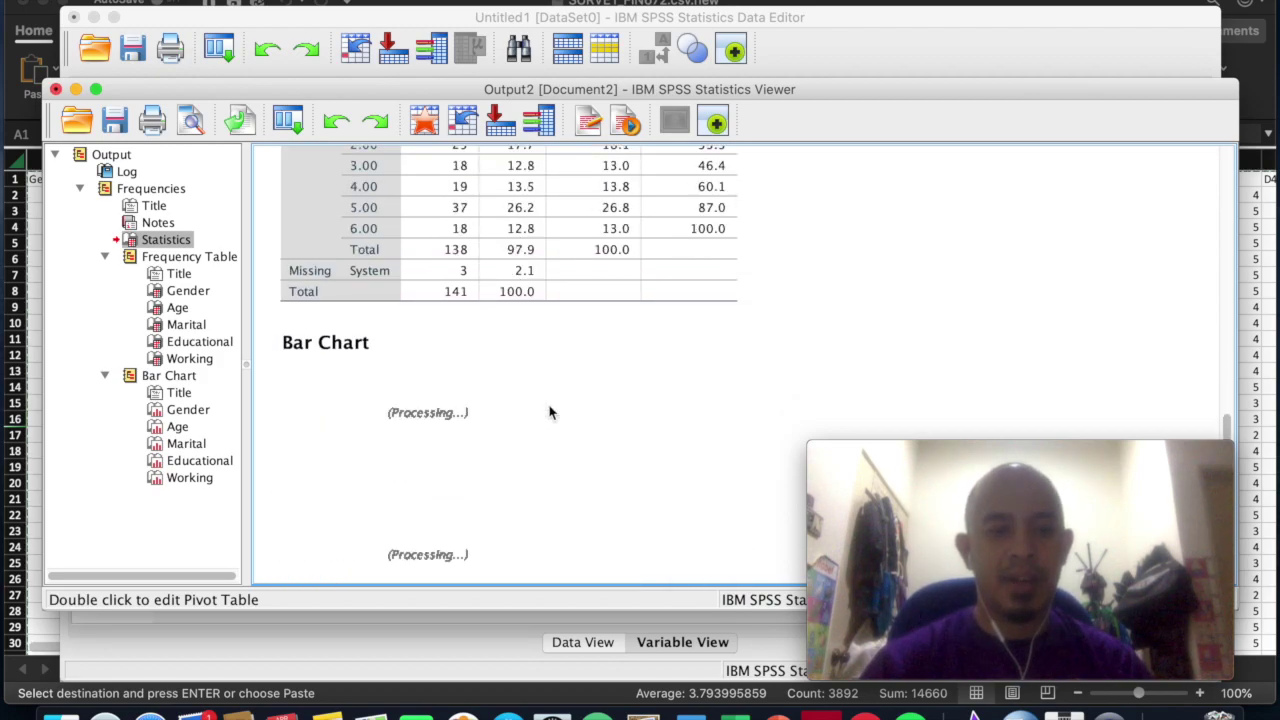
{"action": "scroll", "coordinate": [549, 412], "scroll_direction": "down", "scroll_amount": 10}
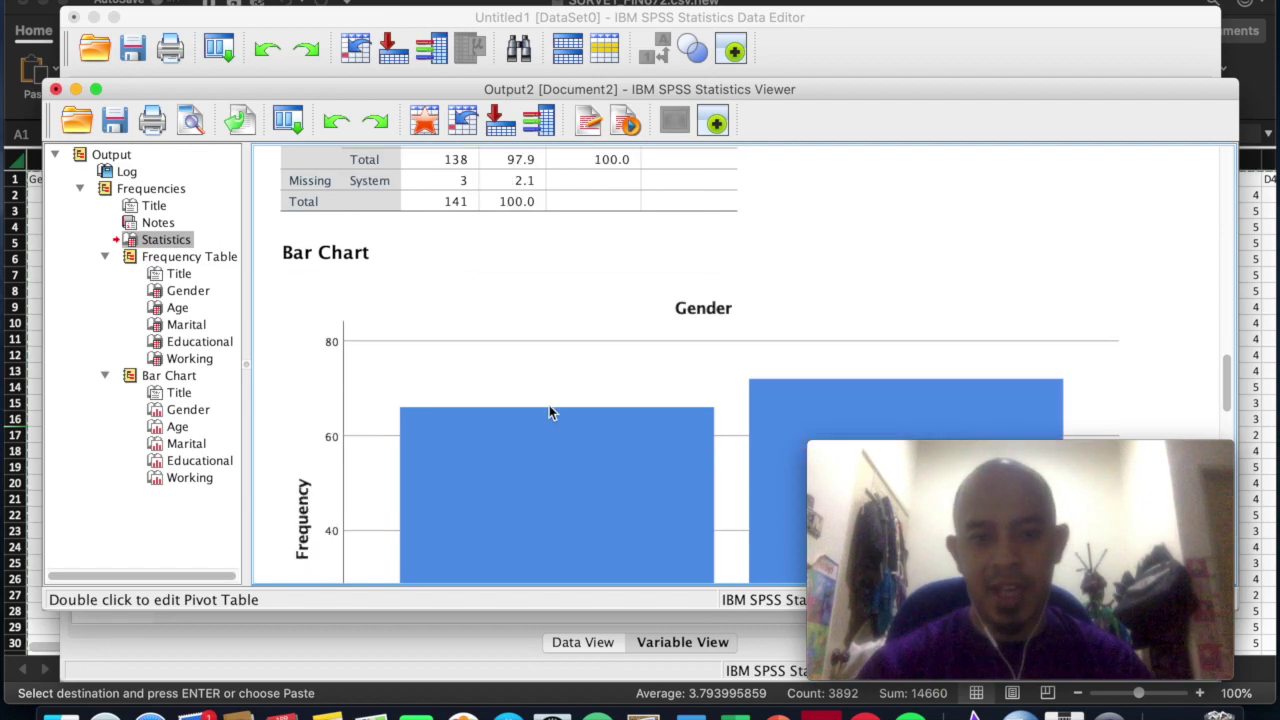
{"action": "scroll", "coordinate": [549, 412], "scroll_direction": "down", "scroll_amount": 15}
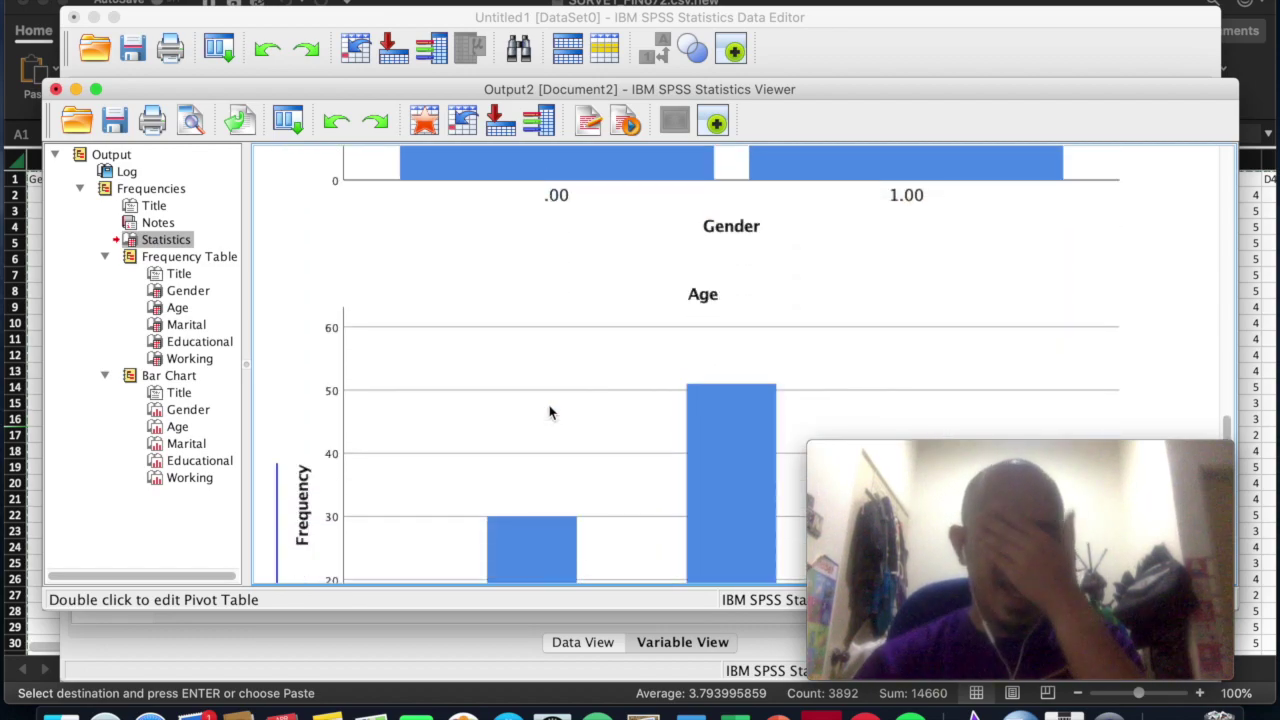
{"action": "scroll", "coordinate": [549, 412], "scroll_direction": "down", "scroll_amount": 9}
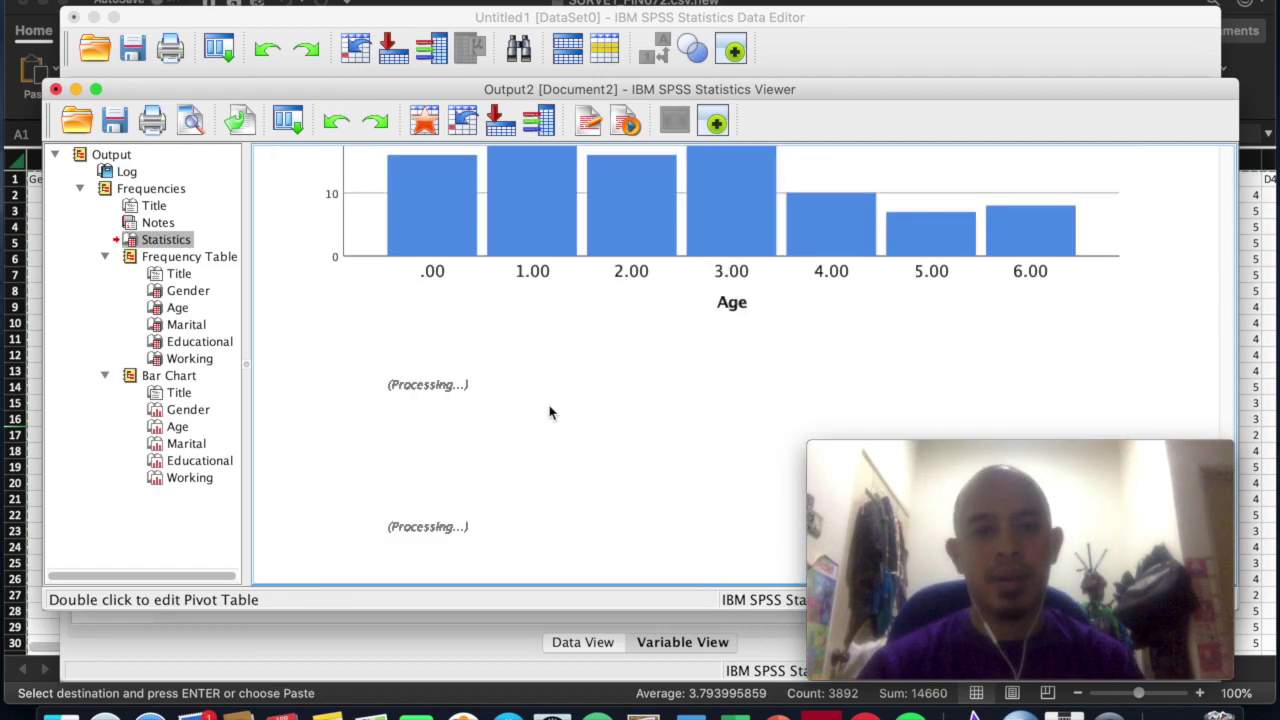
{"action": "scroll", "coordinate": [549, 412], "scroll_direction": "down", "scroll_amount": 20}
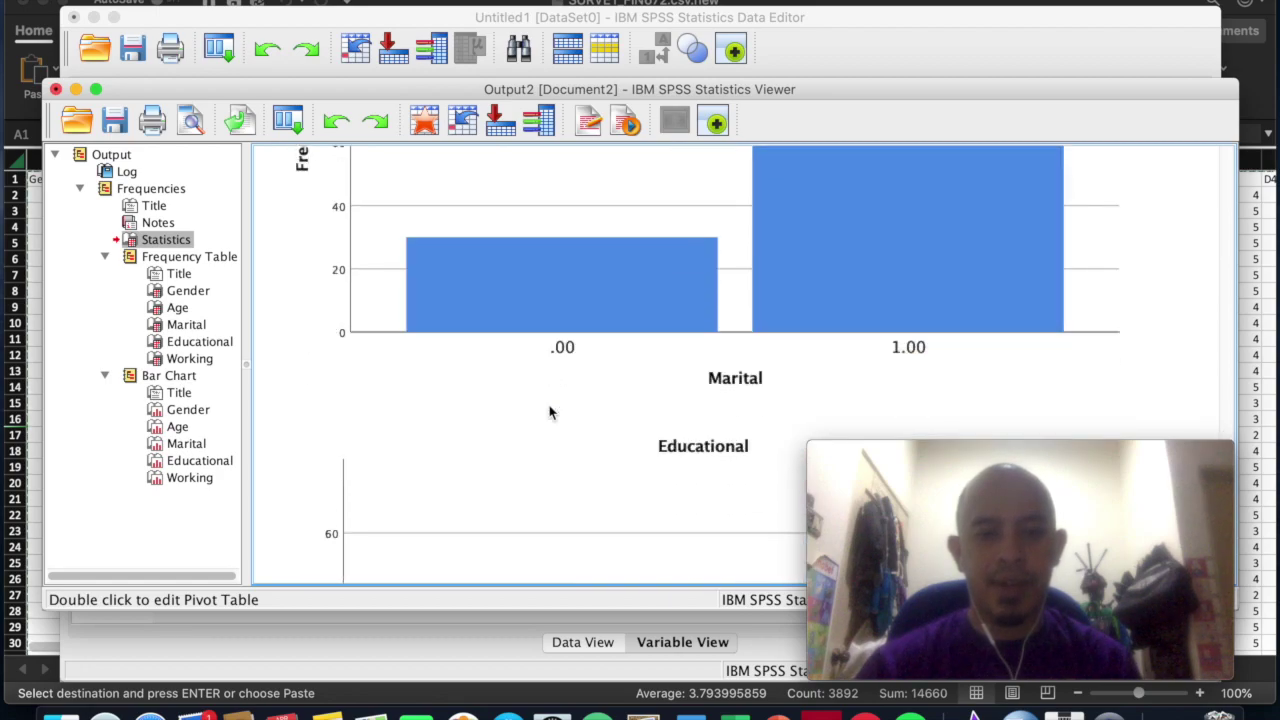
{"action": "scroll", "coordinate": [549, 412], "scroll_direction": "down", "scroll_amount": 15}
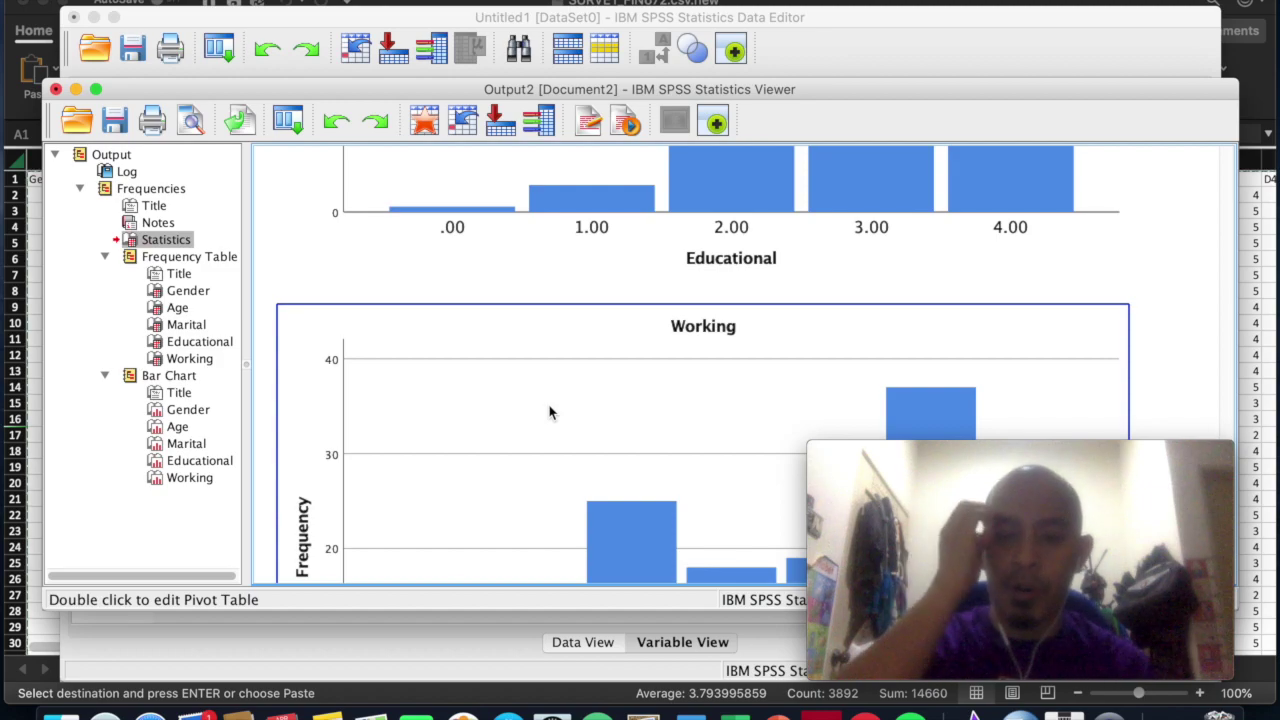
{"action": "scroll", "coordinate": [440, 337], "scroll_direction": "down", "scroll_amount": 1}
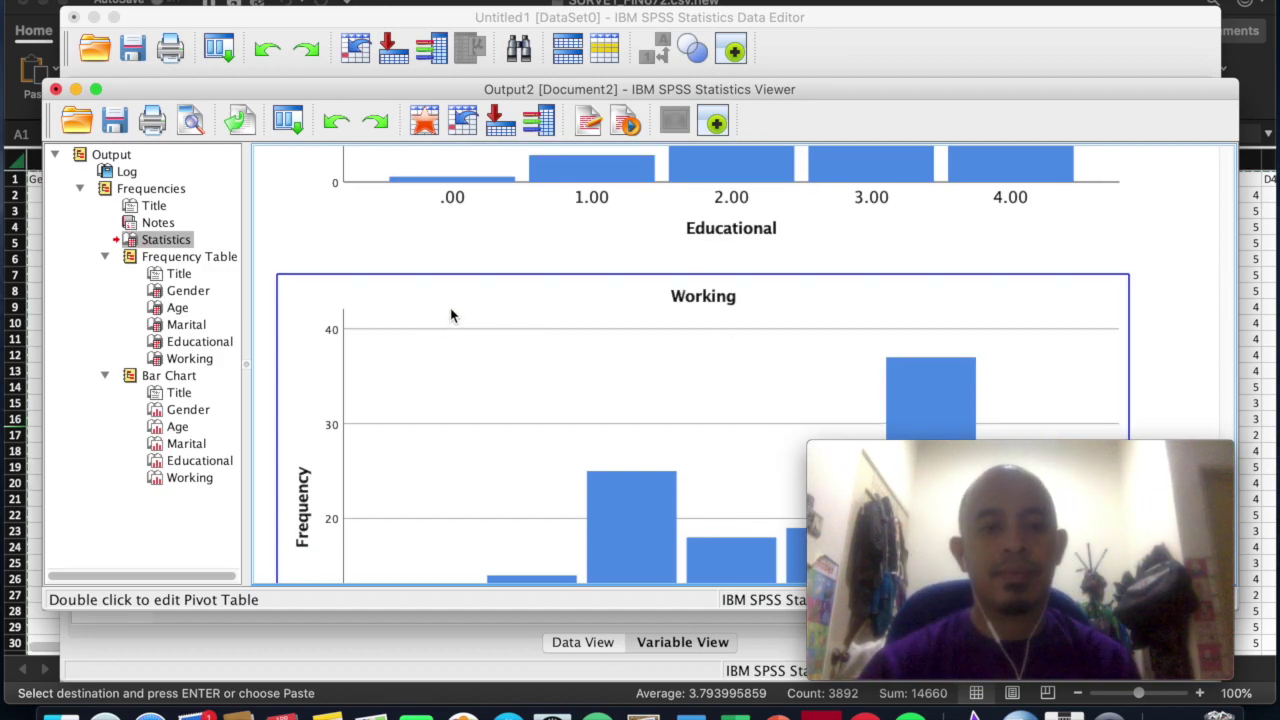
{"action": "scroll", "coordinate": [450, 316], "scroll_direction": "down", "scroll_amount": 4}
{"action": "right_click", "coordinate": [450, 310]}
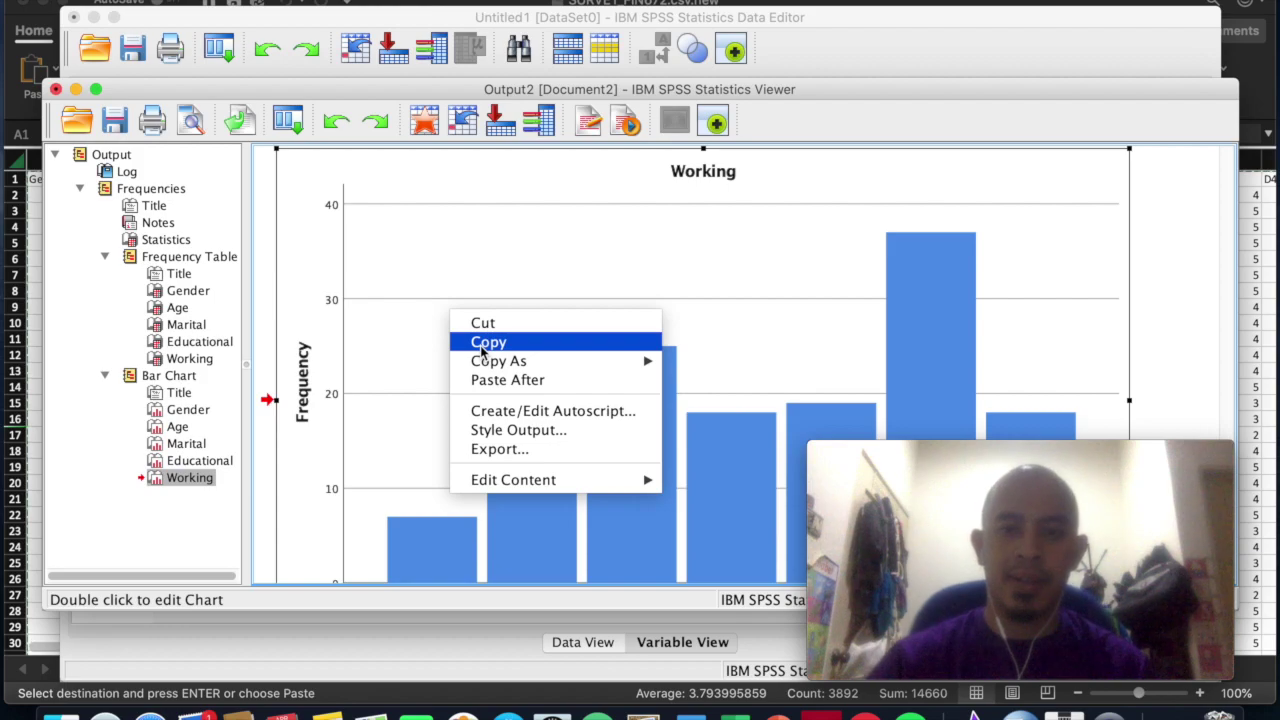
{"action": "left_click", "coordinate": [1188, 196]}
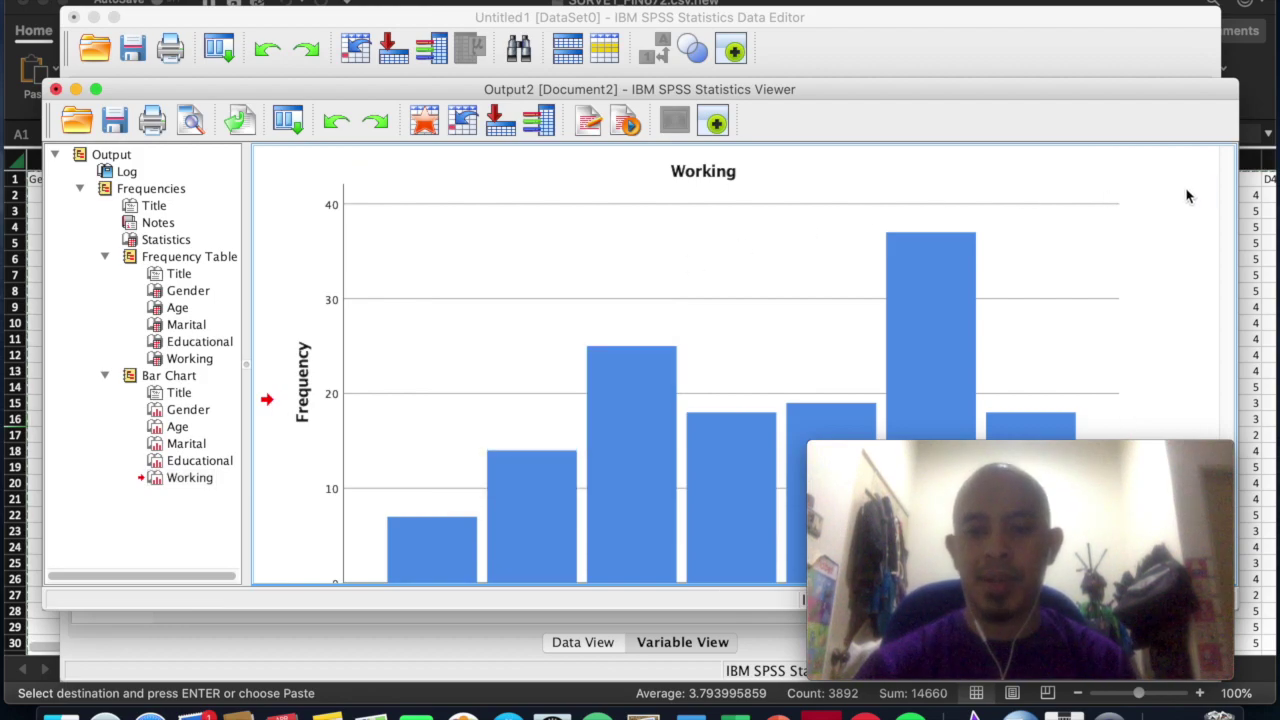
{"action": "scroll", "coordinate": [1188, 196], "scroll_direction": "down", "scroll_amount": 3}
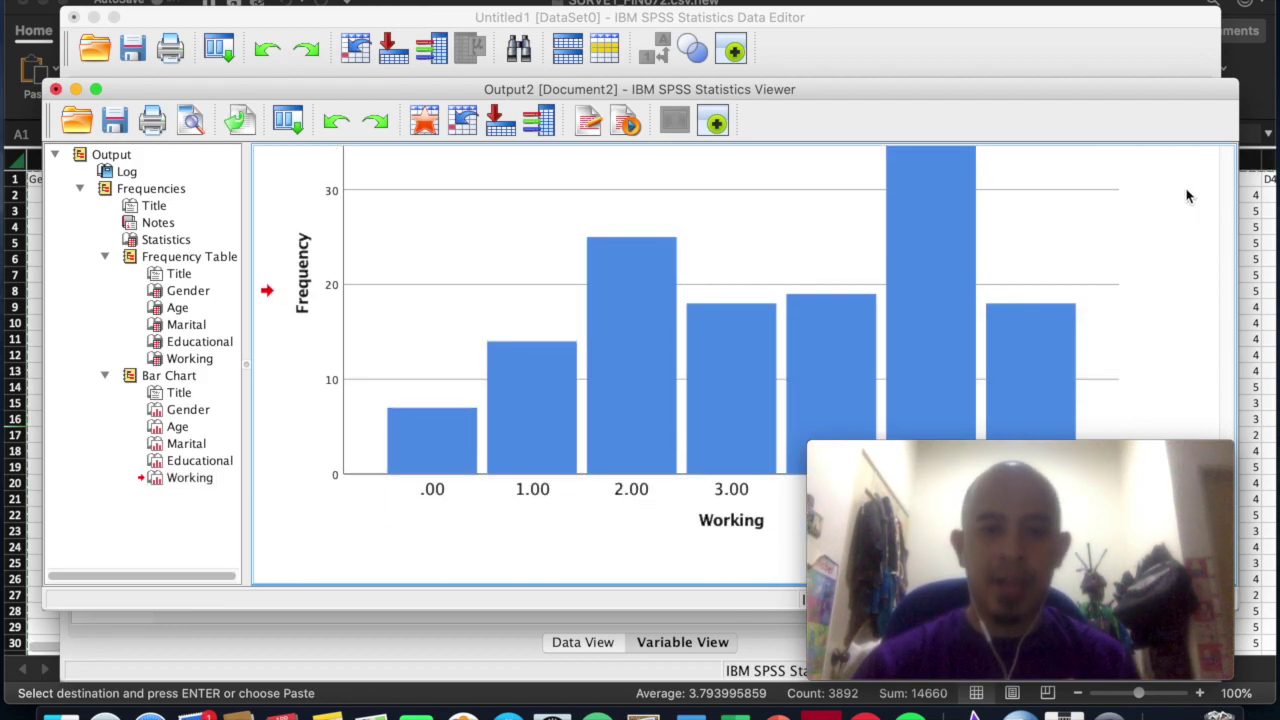
- Go back through the output to the Frequencies section and review the Statistics summary table
{"action": "scroll", "coordinate": [1188, 196], "scroll_direction": "up", "scroll_amount": 5}
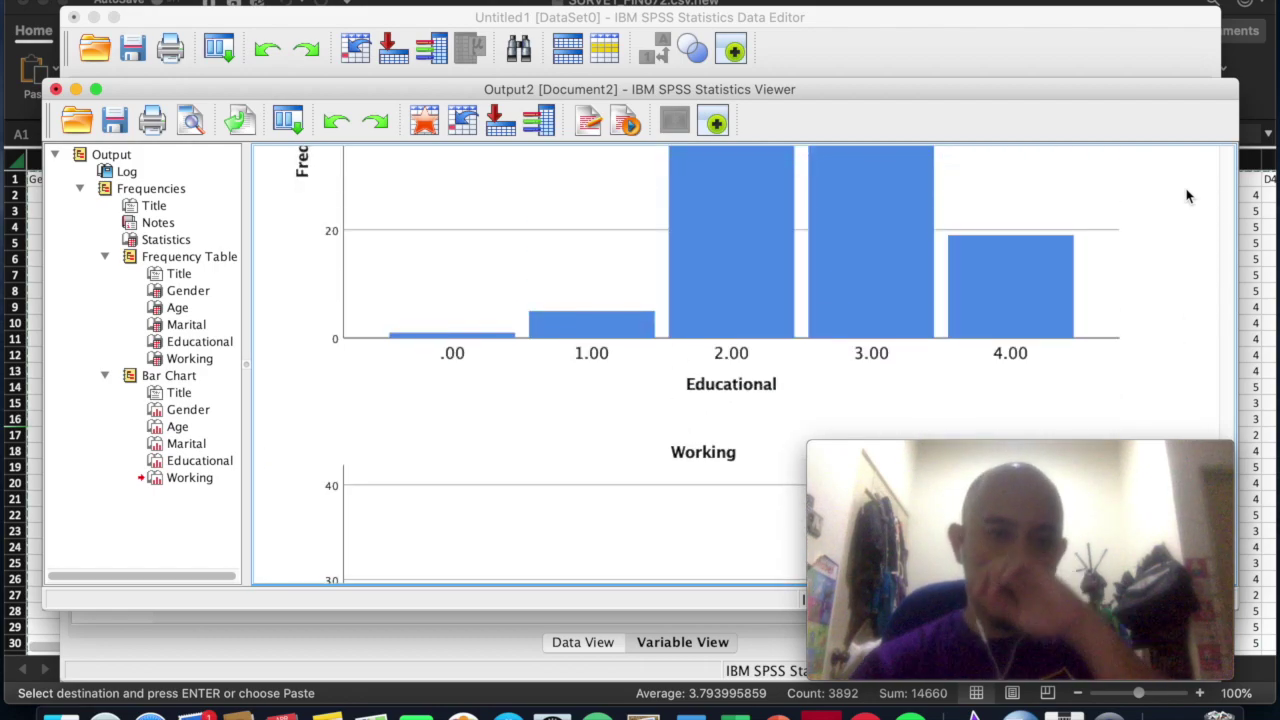
{"action": "scroll", "coordinate": [1188, 196], "scroll_direction": "up", "scroll_amount": 8}
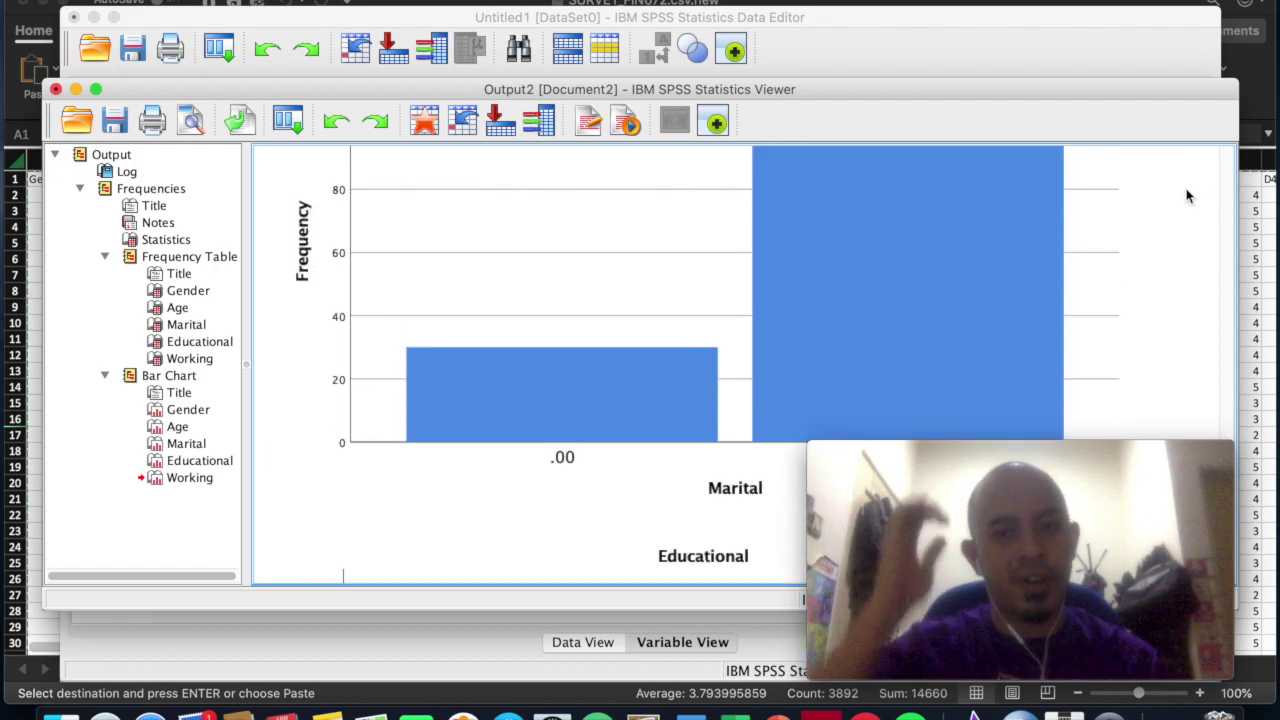
{"action": "scroll", "coordinate": [1188, 196], "scroll_direction": "up", "scroll_amount": 10}
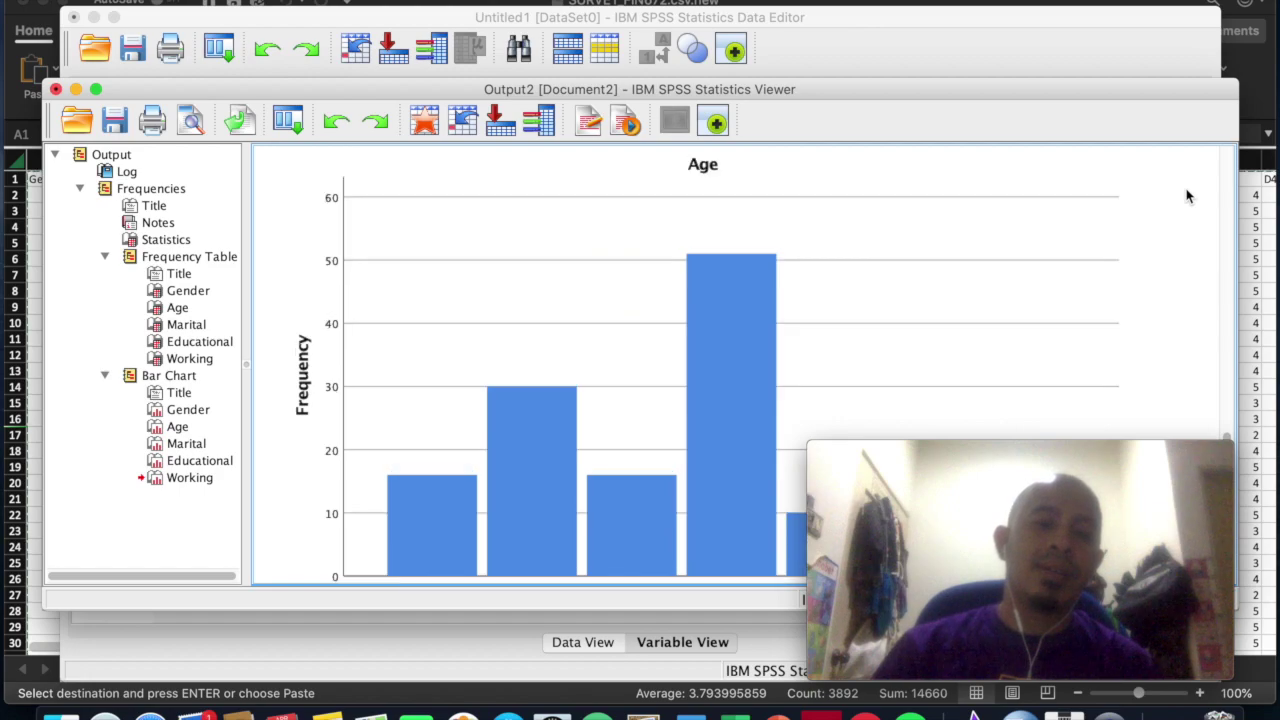
{"action": "scroll", "coordinate": [1188, 196], "scroll_direction": "up", "scroll_amount": 10}
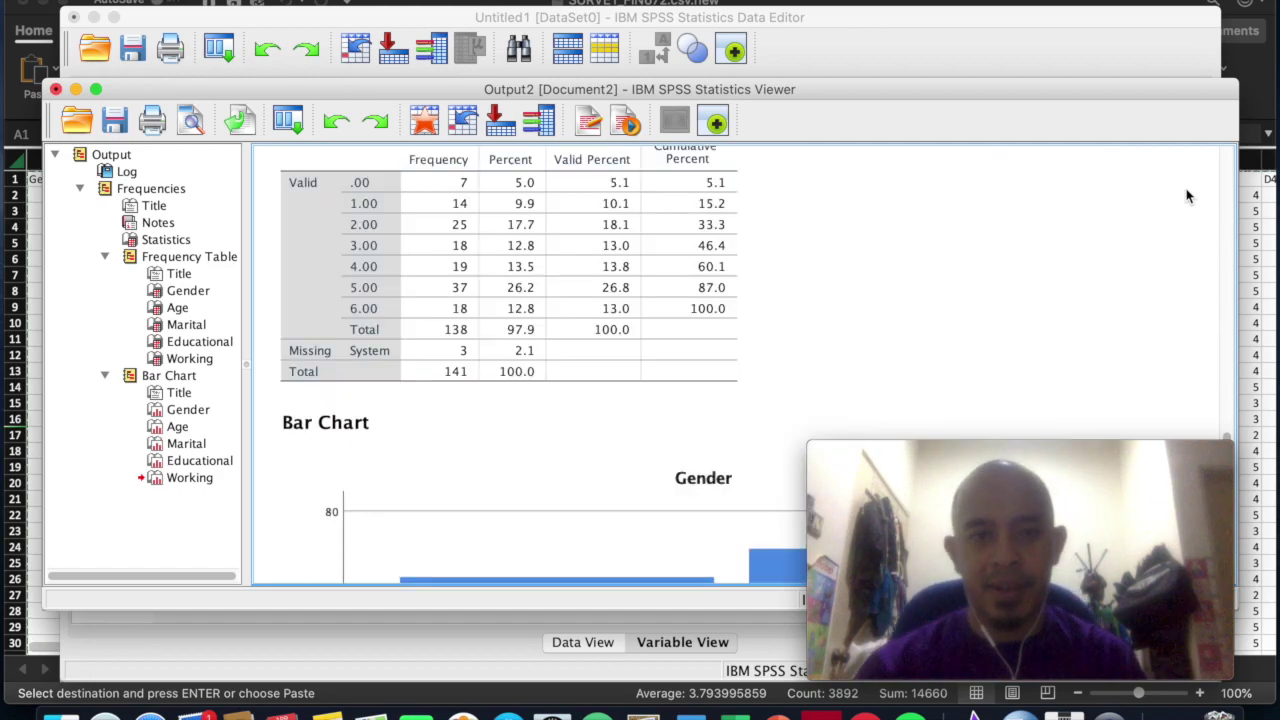
{"action": "scroll", "coordinate": [1188, 196], "scroll_direction": "up", "scroll_amount": 8}
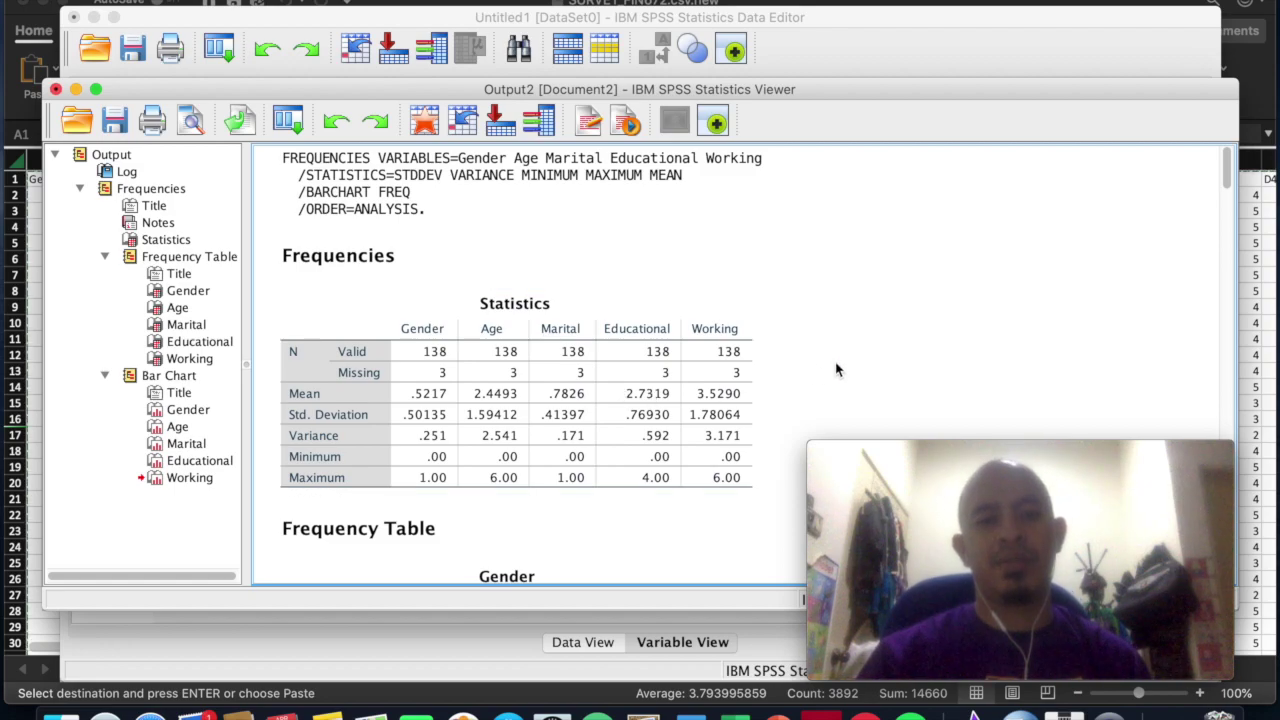
{"action": "scroll", "coordinate": [837, 370], "scroll_direction": "down", "scroll_amount": 3}
{"action": "scroll", "coordinate": [837, 370], "scroll_direction": "up", "scroll_amount": 1}
{"action": "scroll", "coordinate": [837, 370], "scroll_direction": "down", "scroll_amount": 1}
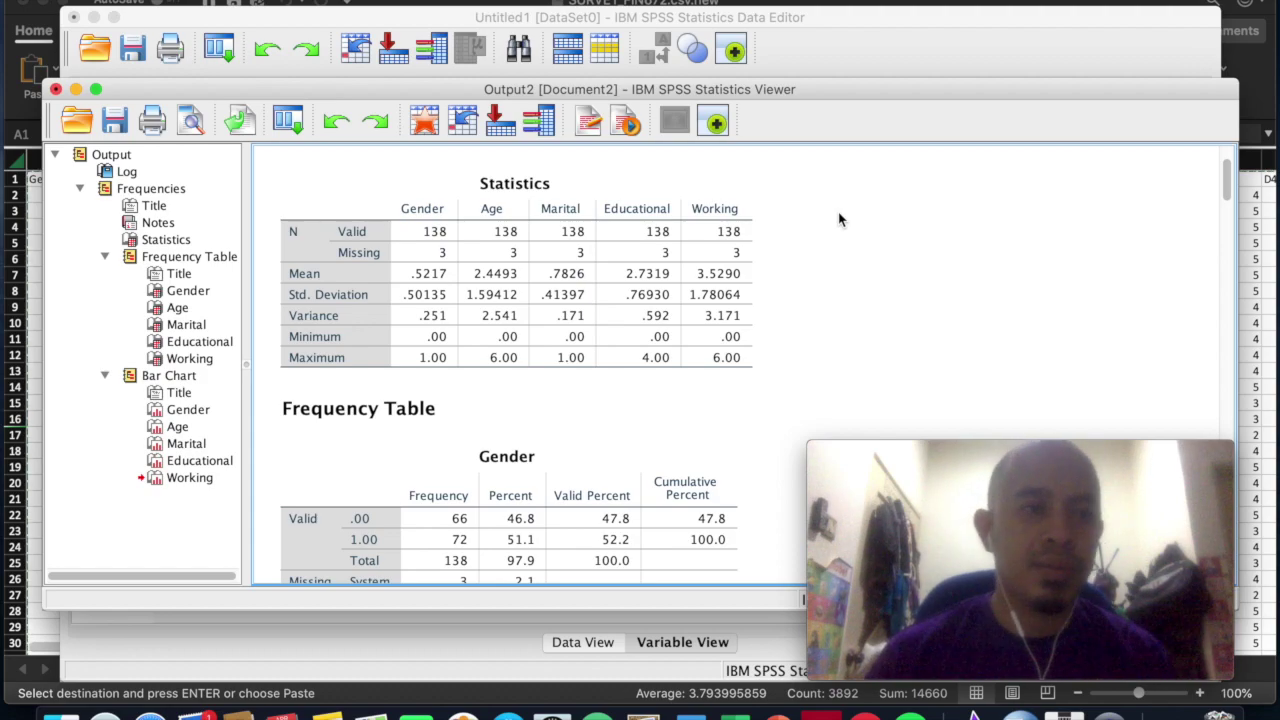
- Show the dataset's case values in the Data Editor and start a Compute Variable operation with target variable A
{"action": "left_click", "coordinate": [893, 55]}
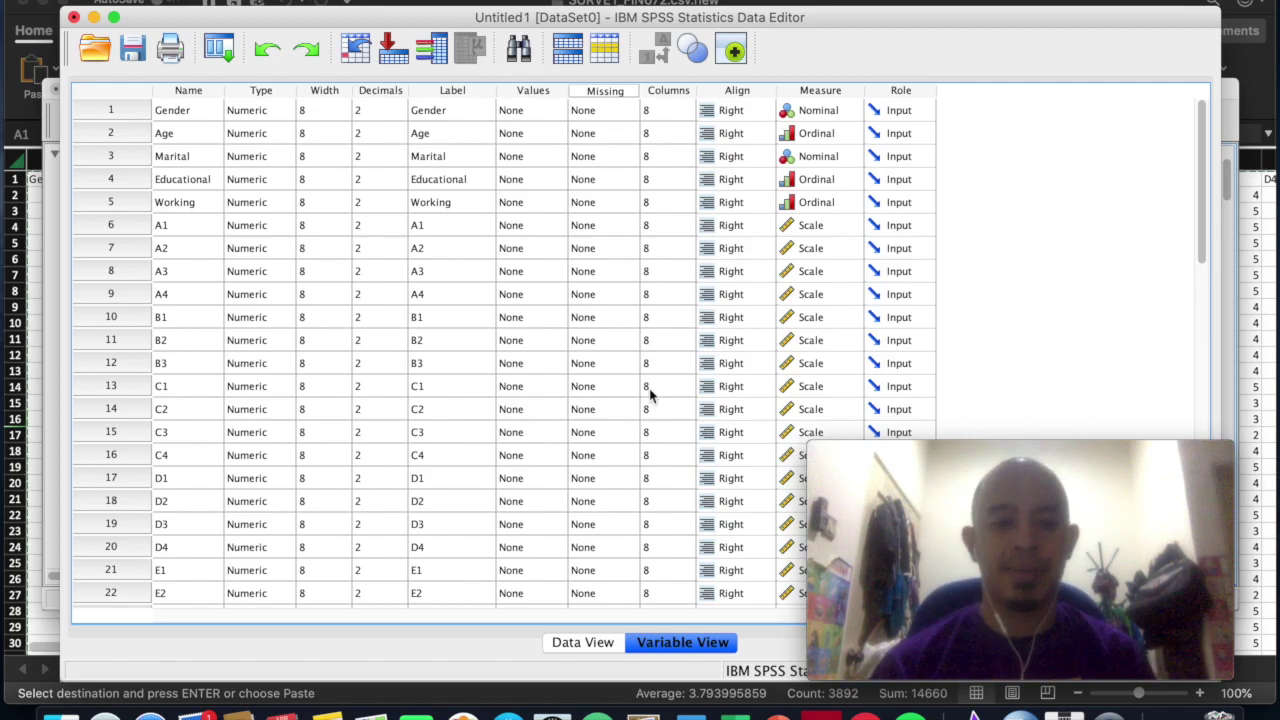
{"action": "left_click", "coordinate": [563, 643]}
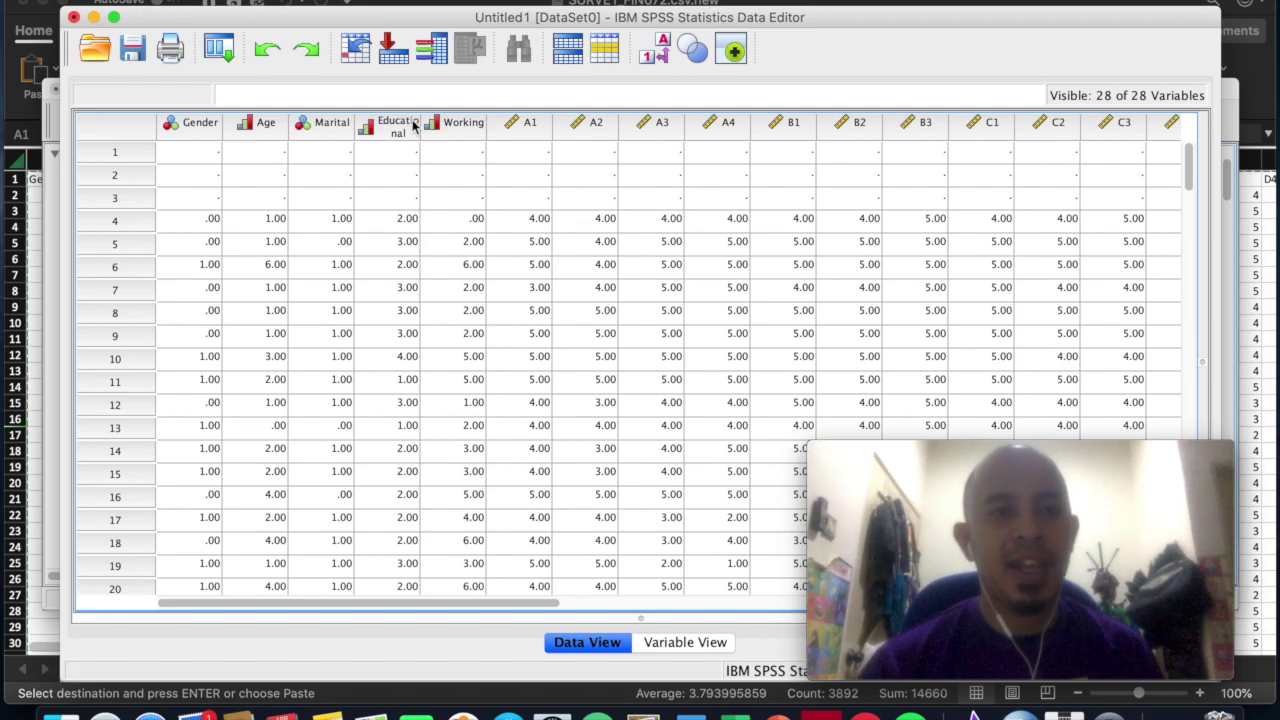
{"action": "left_click", "coordinate": [392, 1]}
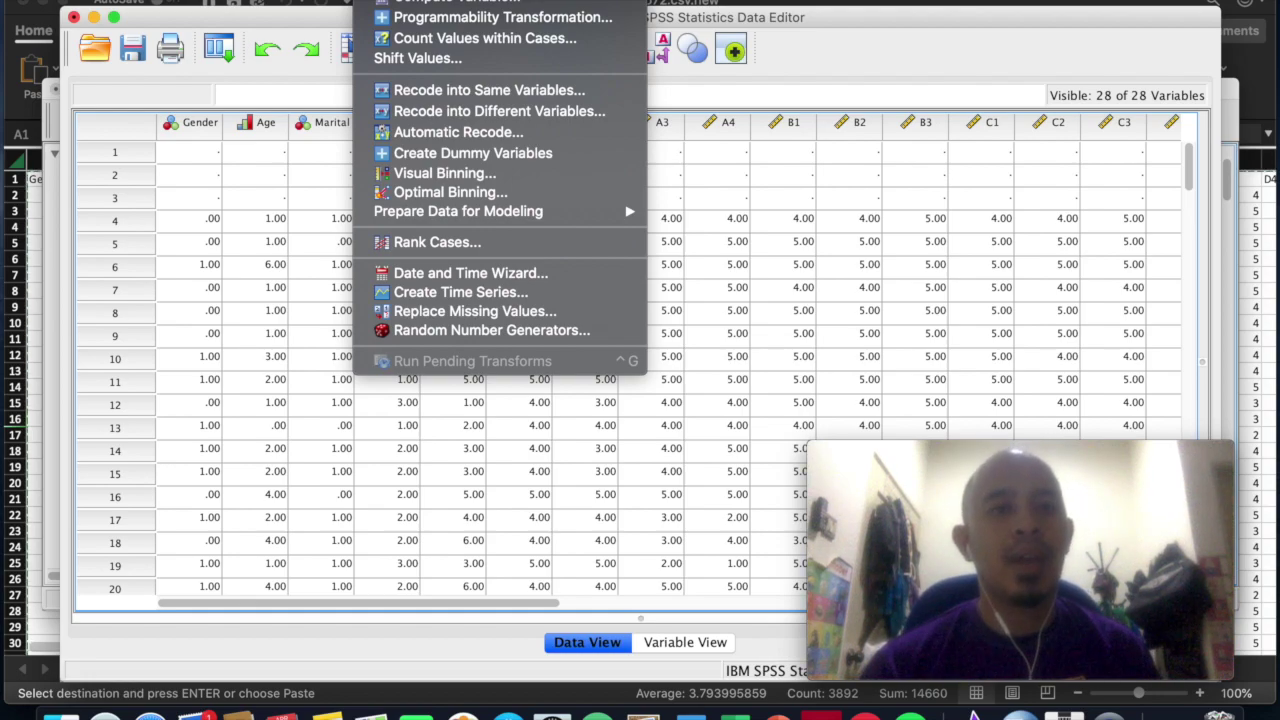
{"action": "left_click", "coordinate": [416, 3]}
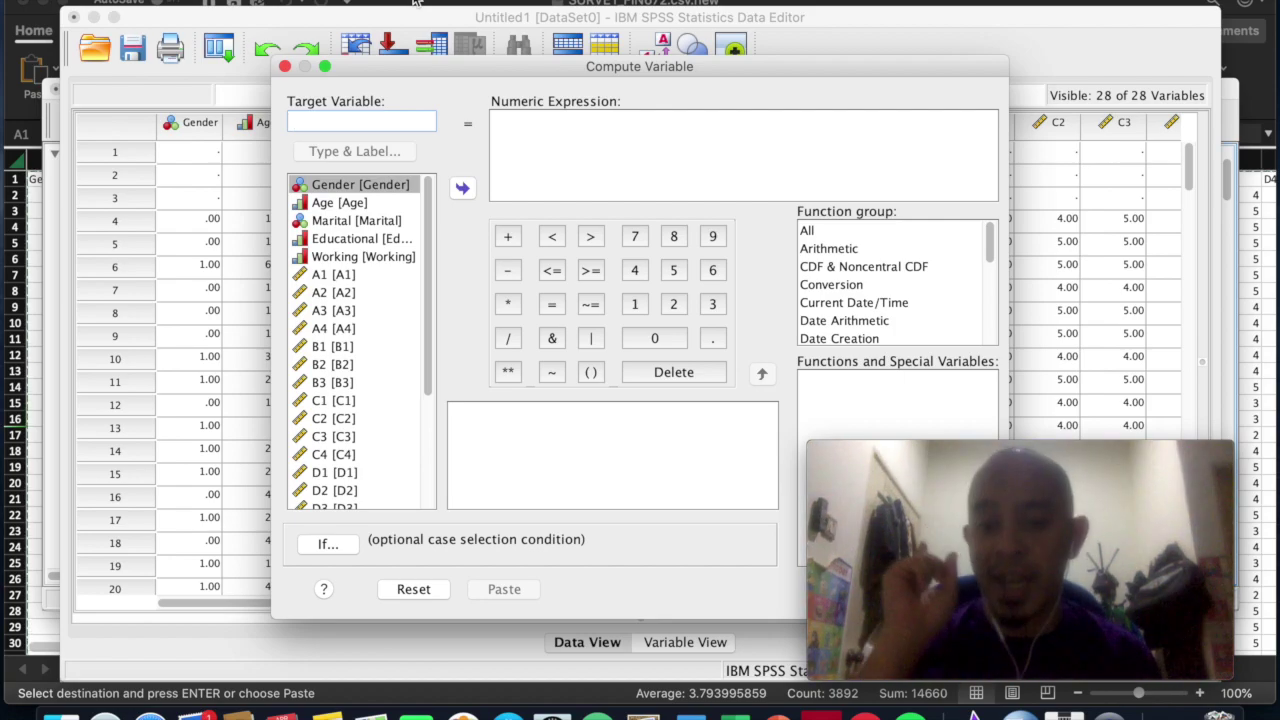
{"action": "type", "text": "A"}
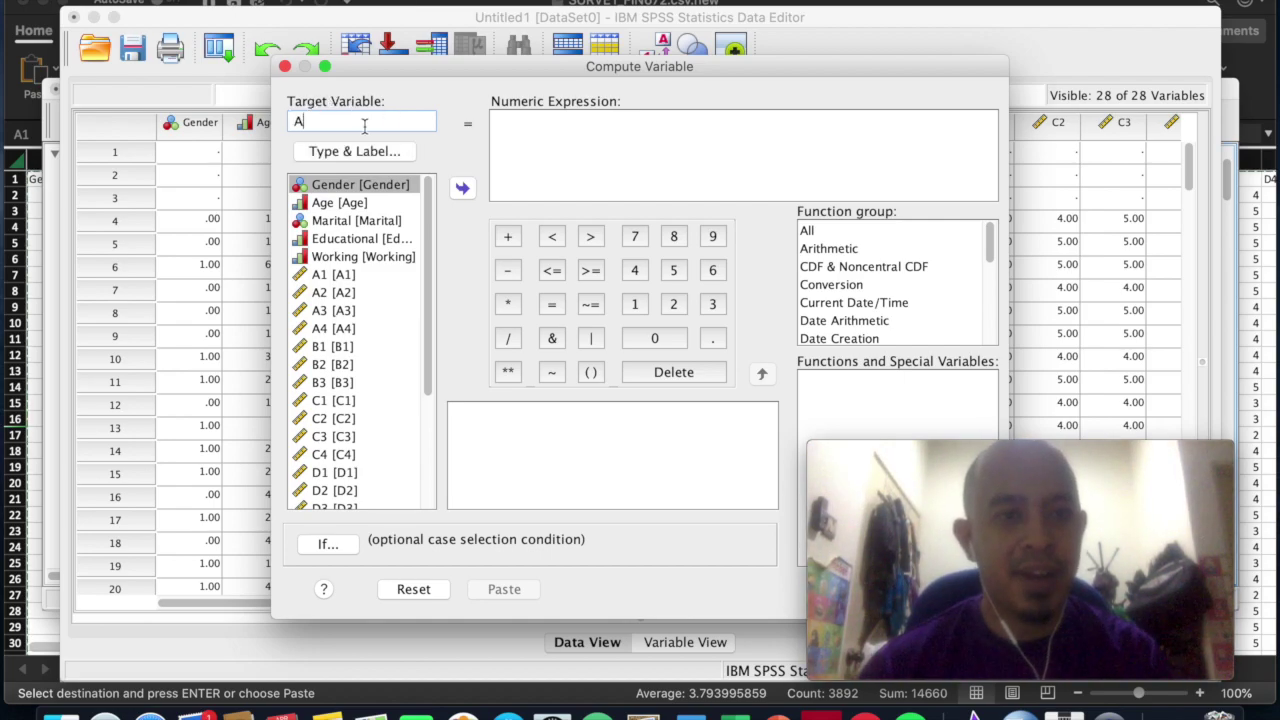
- Enter the numeric expression (A1 + A2 + A3 + A4) / 4 for the target variable
{"action": "left_click", "coordinate": [581, 131]}
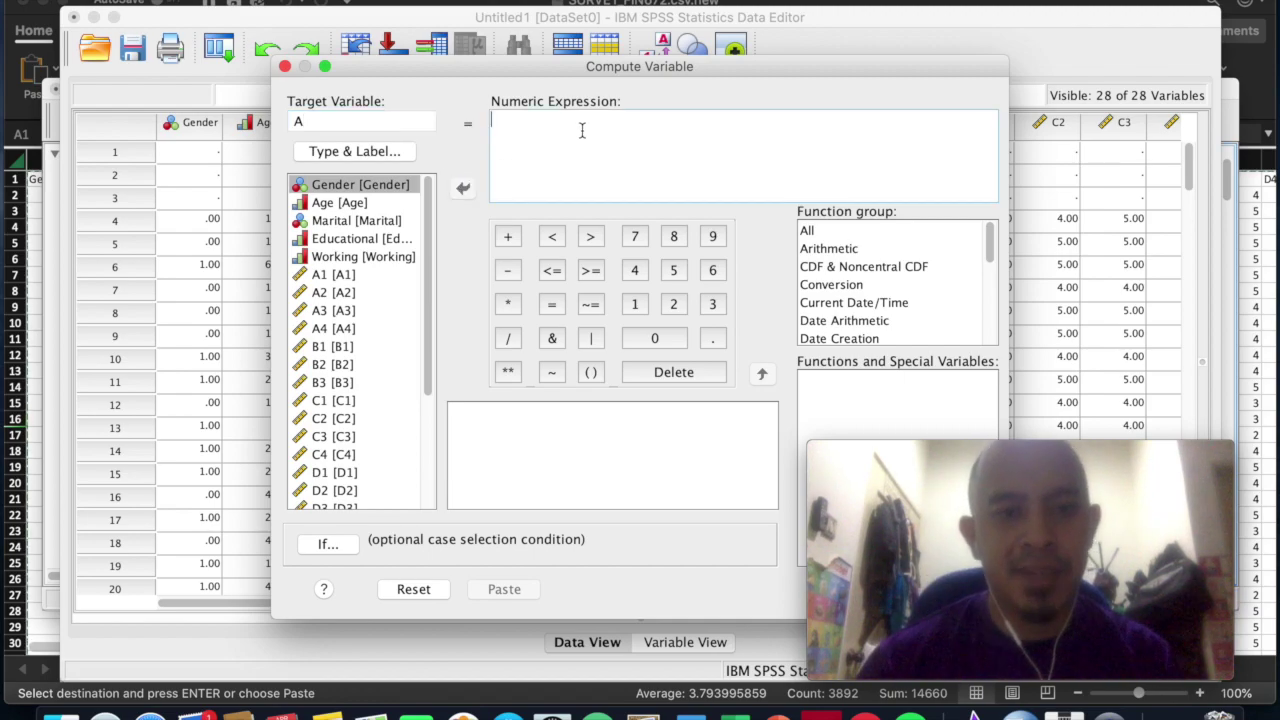
{"action": "left_click", "coordinate": [591, 372]}
{"action": "type", "text": "A"}
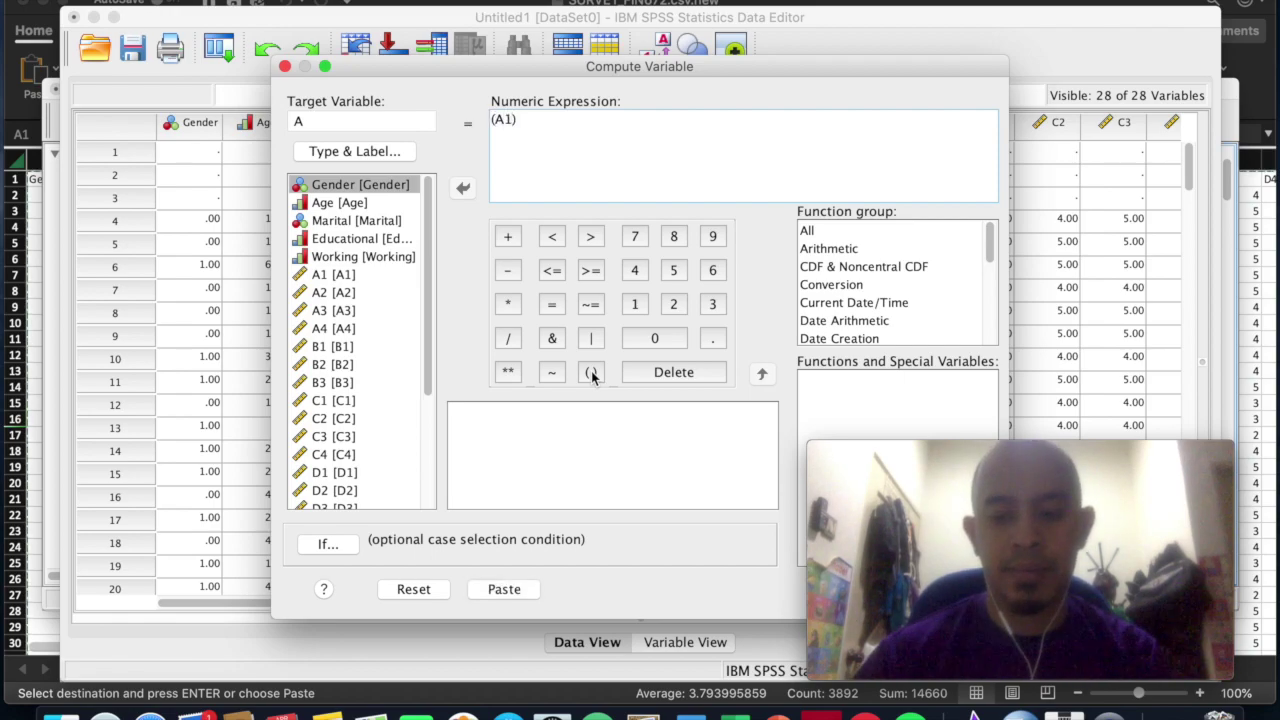
{"action": "type", "text": "1"}
{"action": "left_click", "coordinate": [507, 236]}
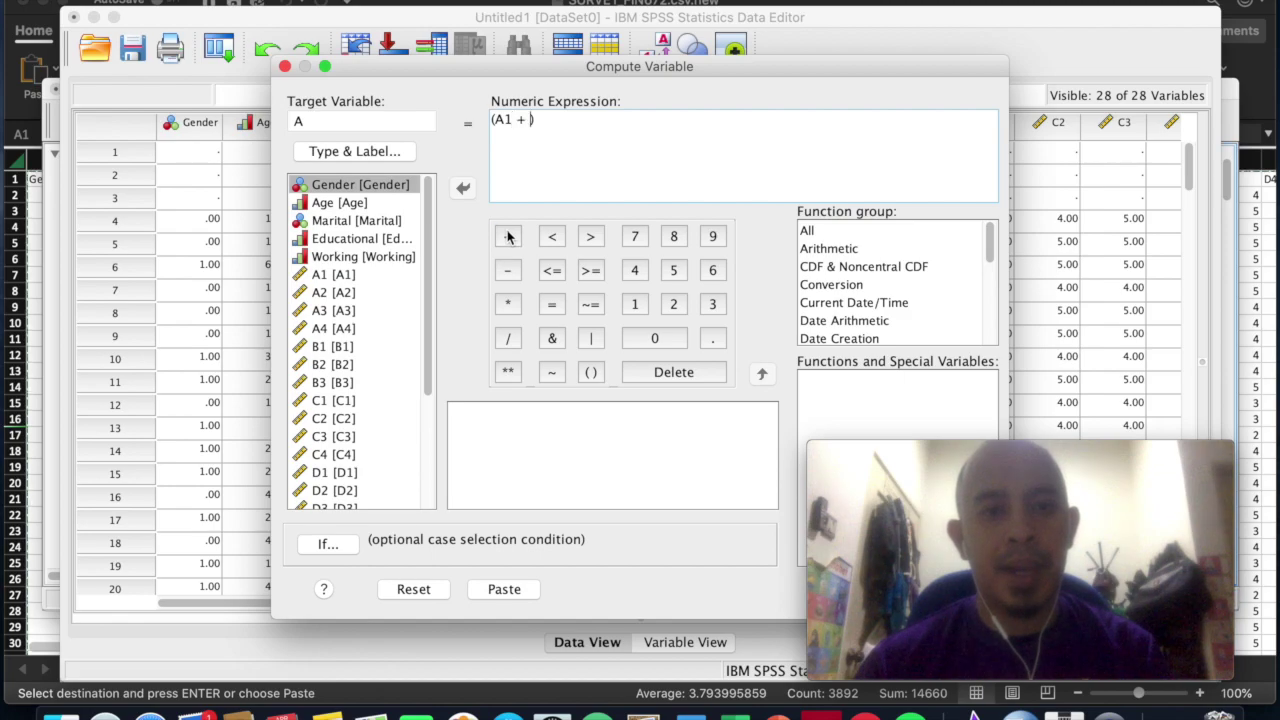
{"action": "type", "text": "A2"}
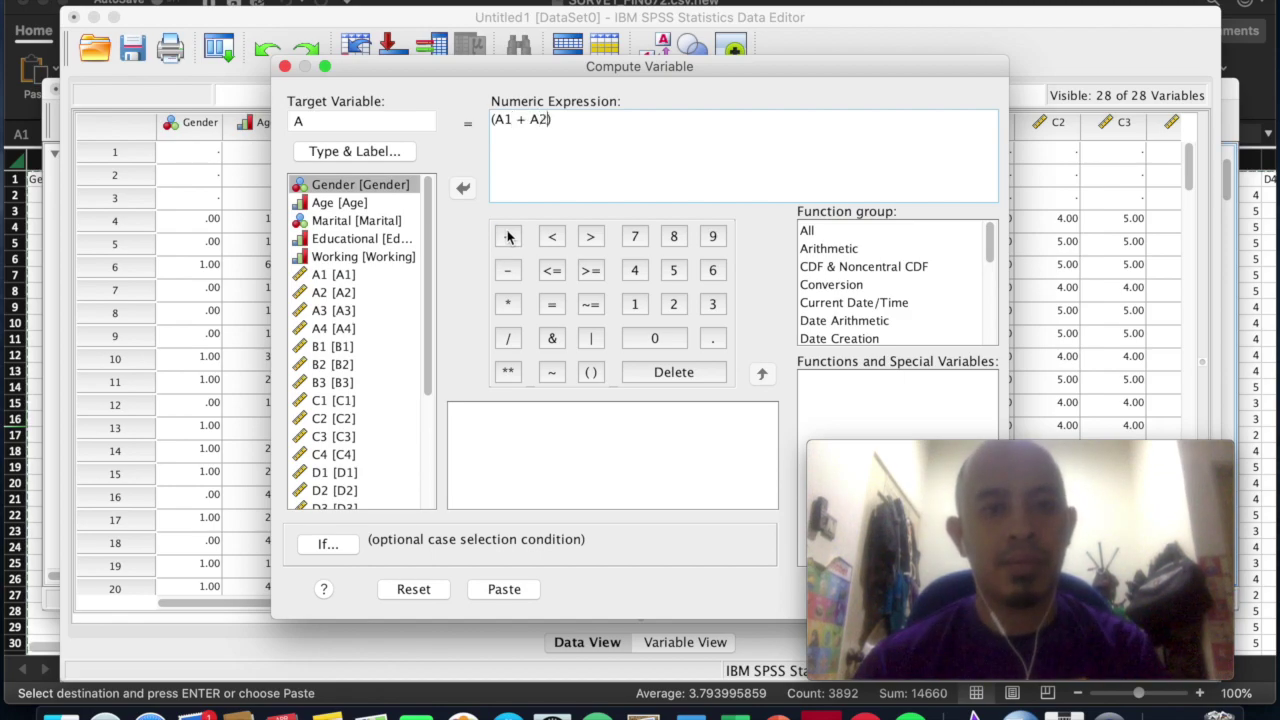
{"action": "left_click", "coordinate": [507, 247]}
{"action": "type", "text": "A3"}
{"action": "left_click", "coordinate": [507, 247]}
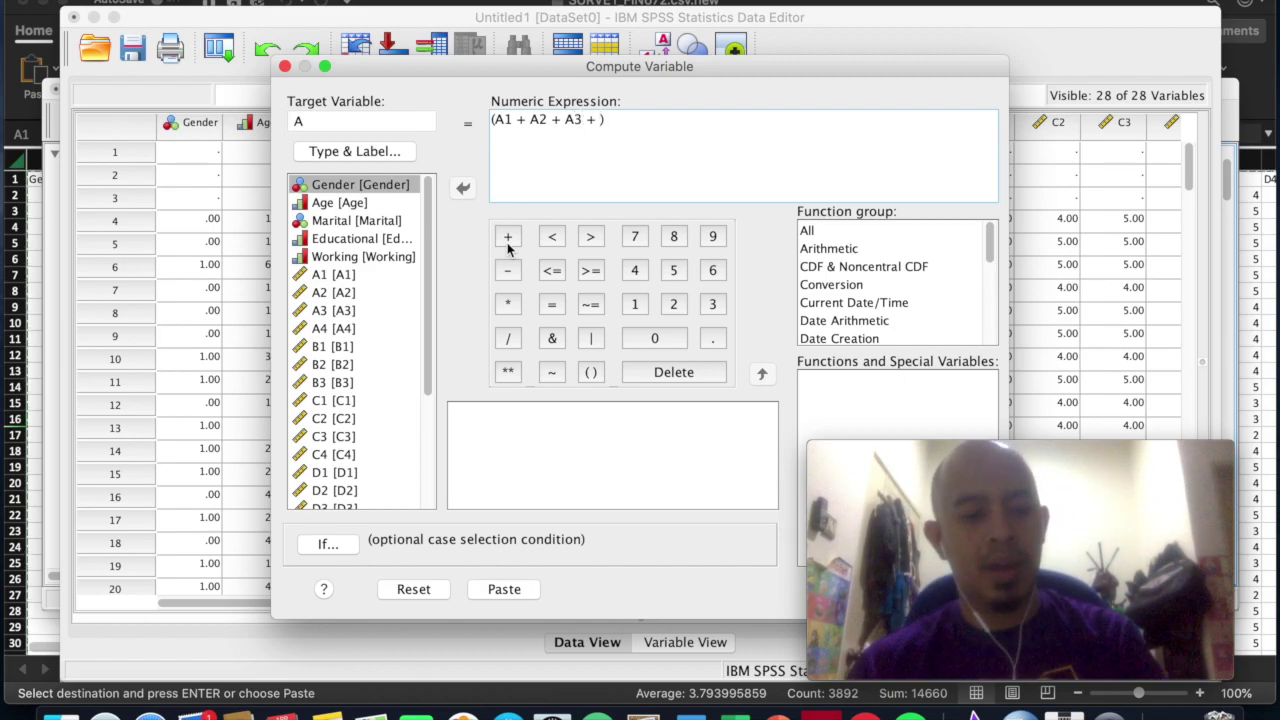
{"action": "key", "text": "BackSpace"}
{"action": "type", "text": "A"}
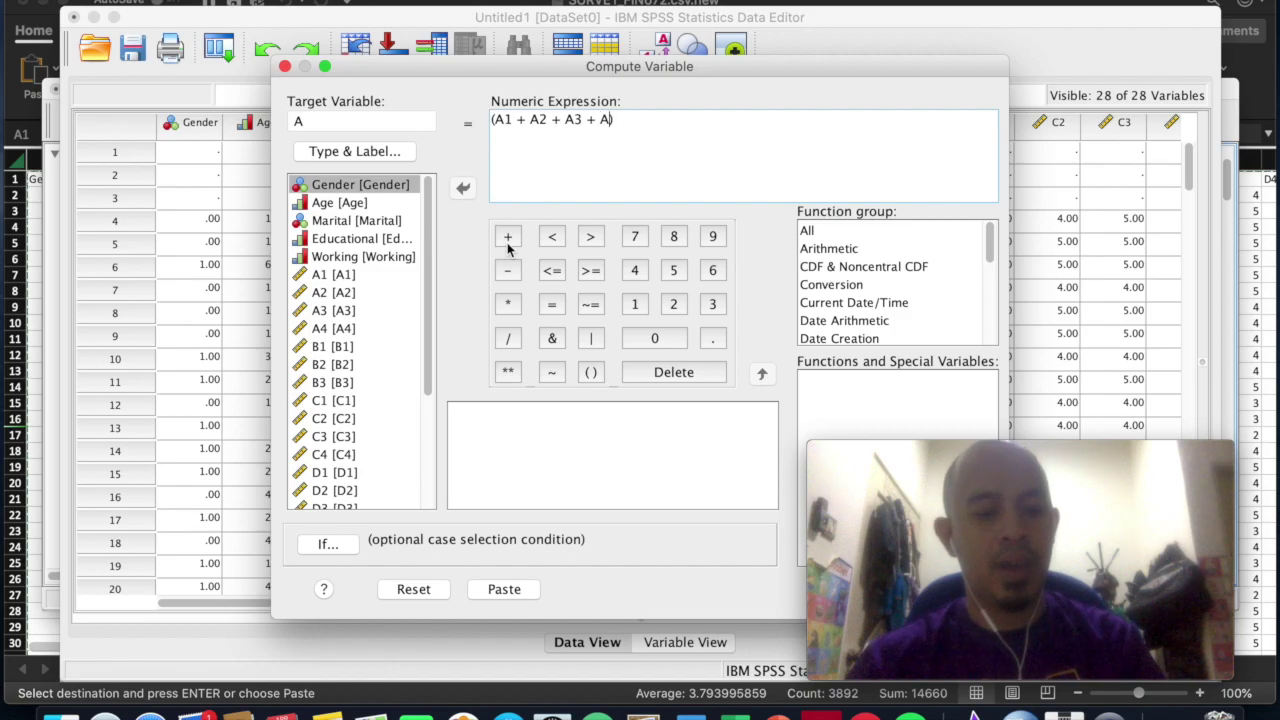
{"action": "type", "text": "4"}
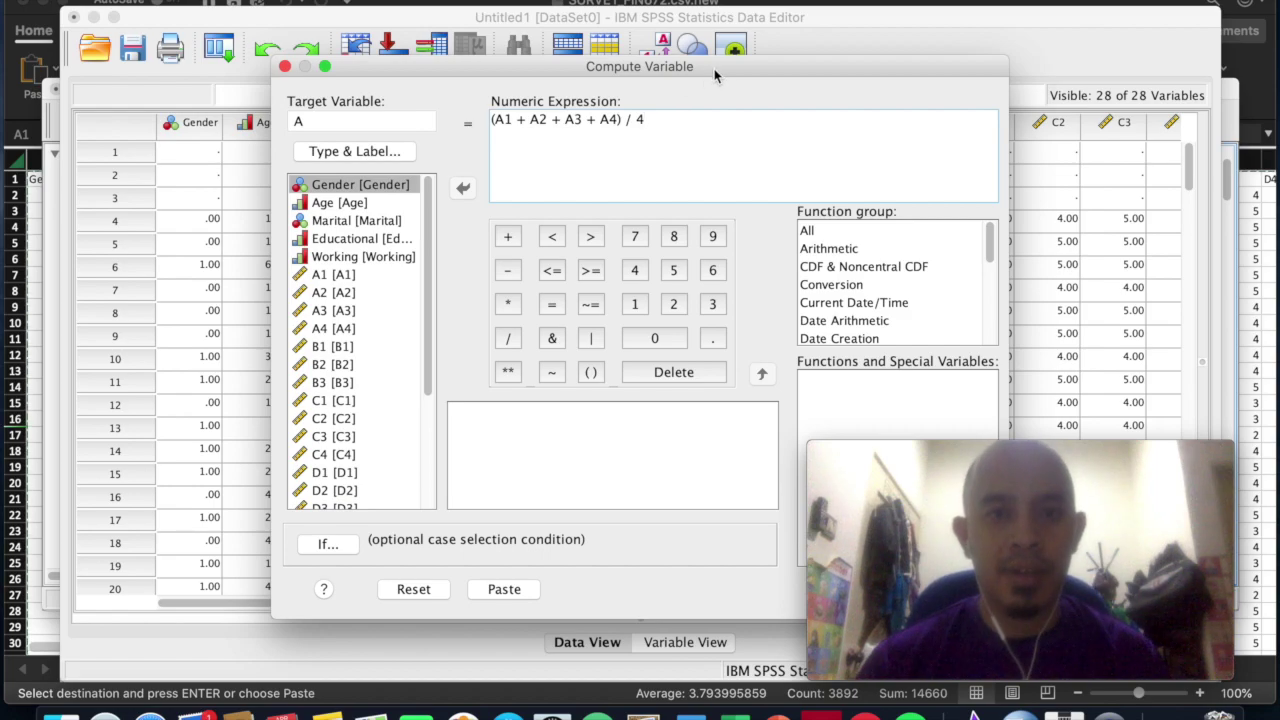
- Run the computation of variable A, check its syntax in the output log, and return to the Data Editor
{"action": "left_click_drag", "start_coordinate": [716, 73], "coordinate": [526, 31]}
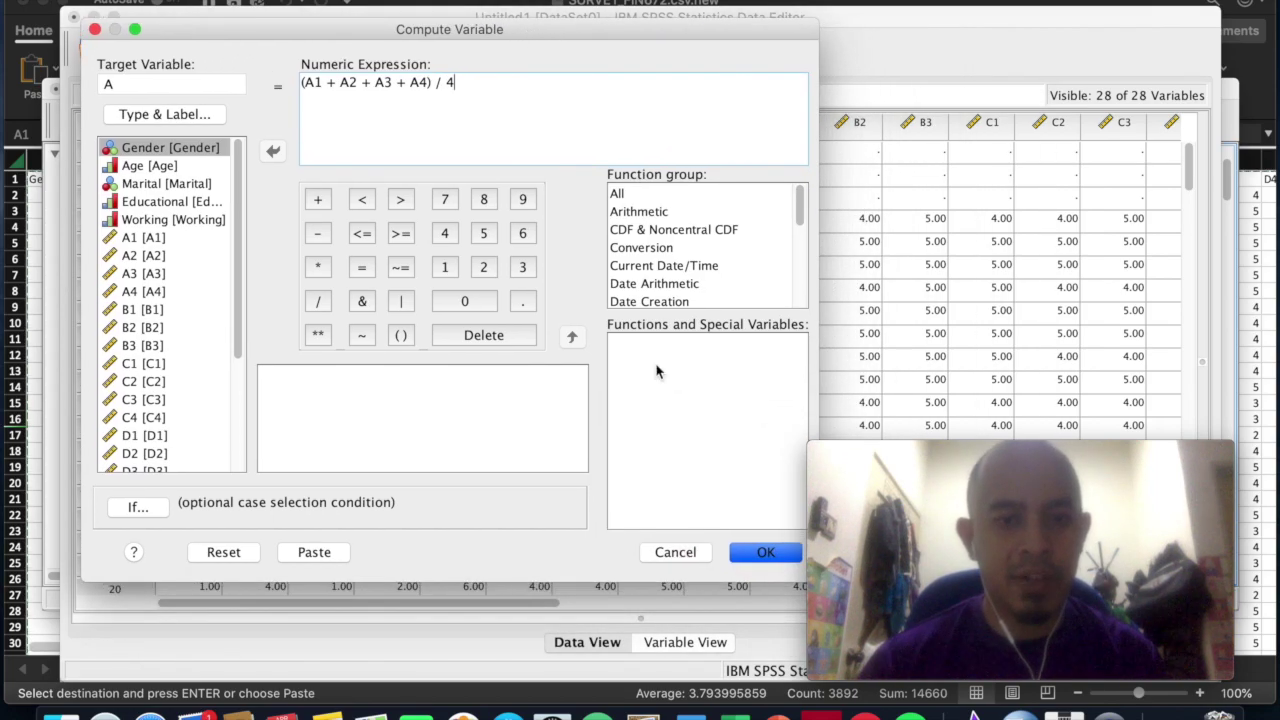
{"action": "left_click", "coordinate": [755, 553]}
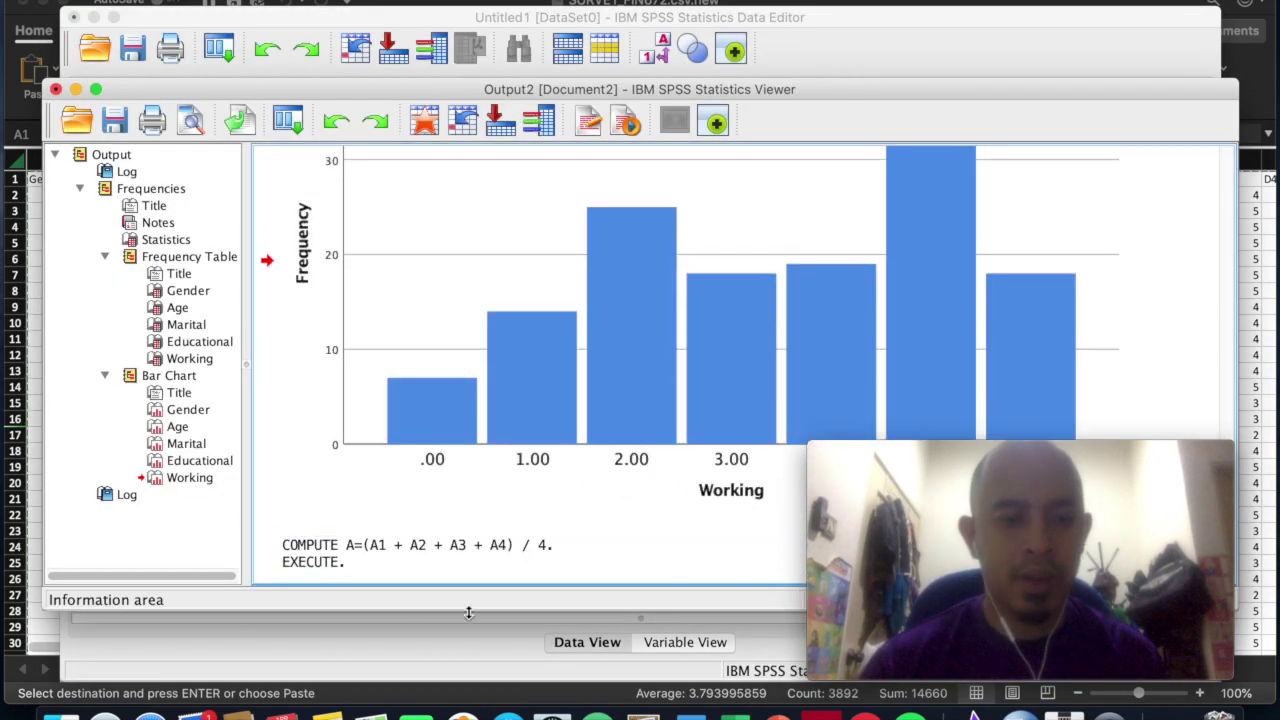
{"action": "left_click", "coordinate": [327, 560]}
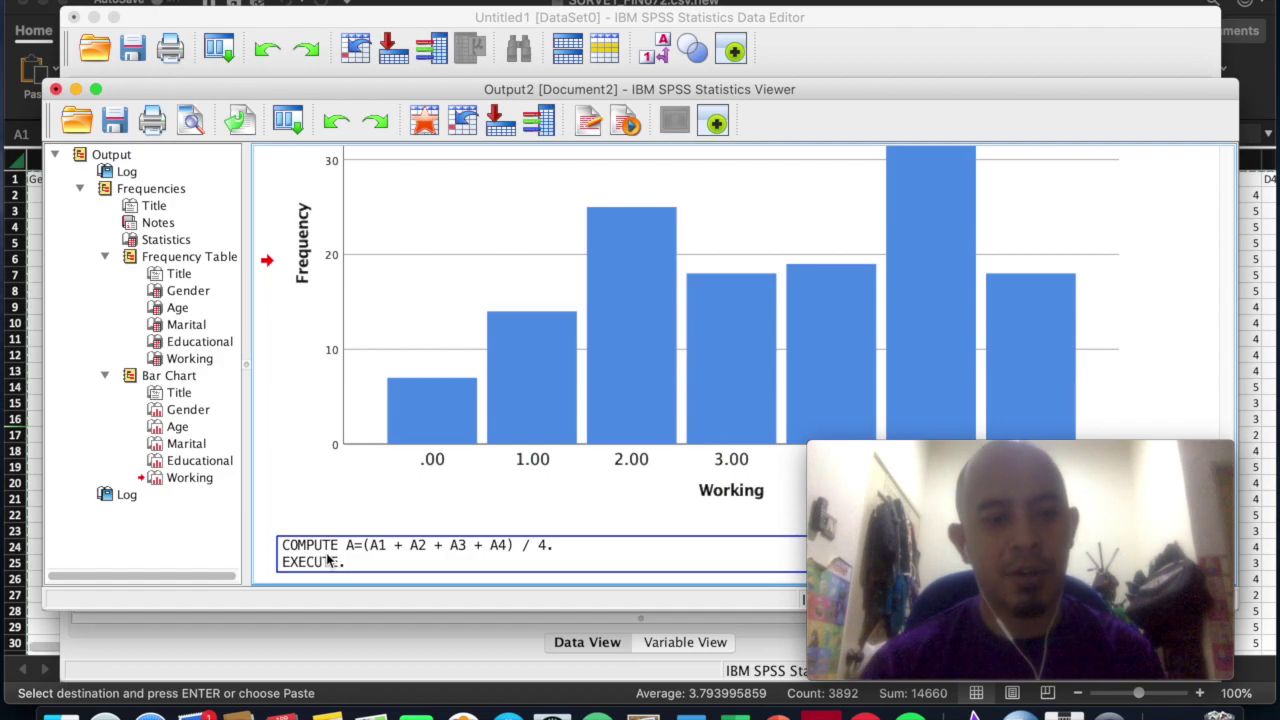
{"action": "left_click", "coordinate": [983, 54]}
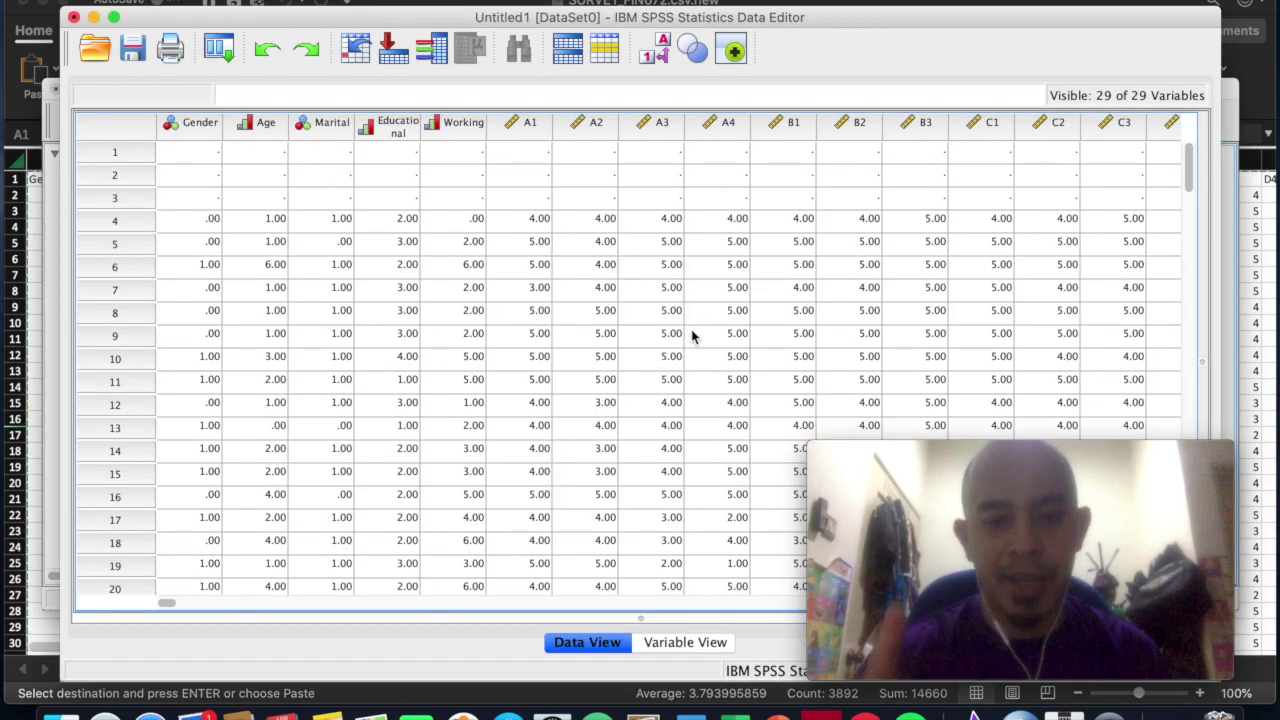
- Examine the computed A column at the end of the dataset, next to item F4
{"action": "scroll", "coordinate": [691, 337], "scroll_direction": "right", "scroll_amount": 10}
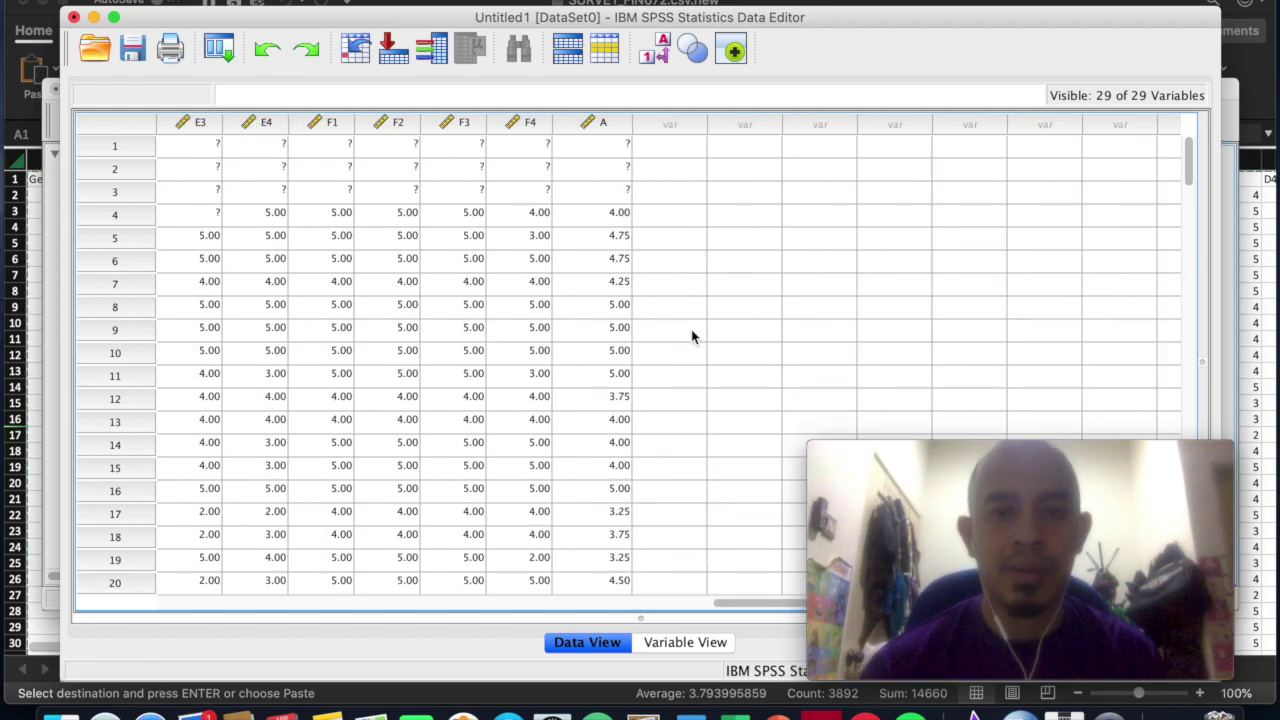
{"action": "scroll", "coordinate": [691, 337], "scroll_direction": "left", "scroll_amount": 8}
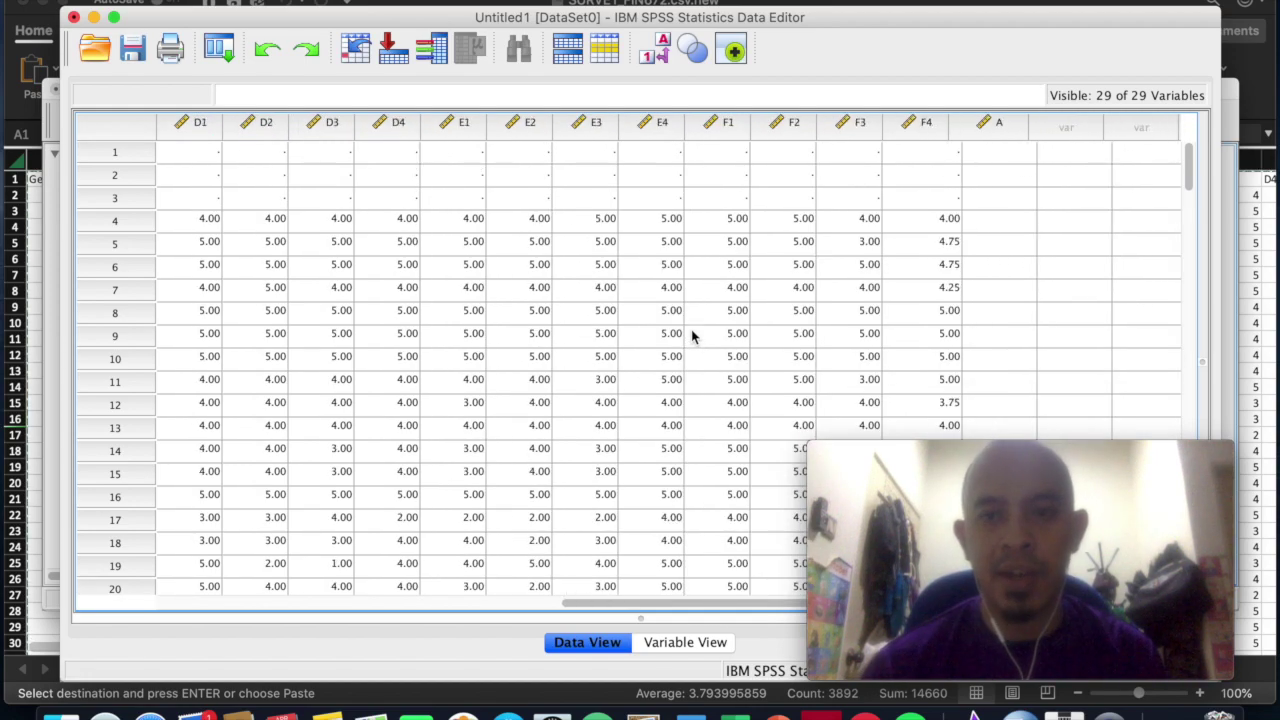
{"action": "scroll", "coordinate": [691, 337], "scroll_direction": "right", "scroll_amount": 5}
{"action": "scroll", "coordinate": [693, 337], "scroll_direction": "left", "scroll_amount": 1}
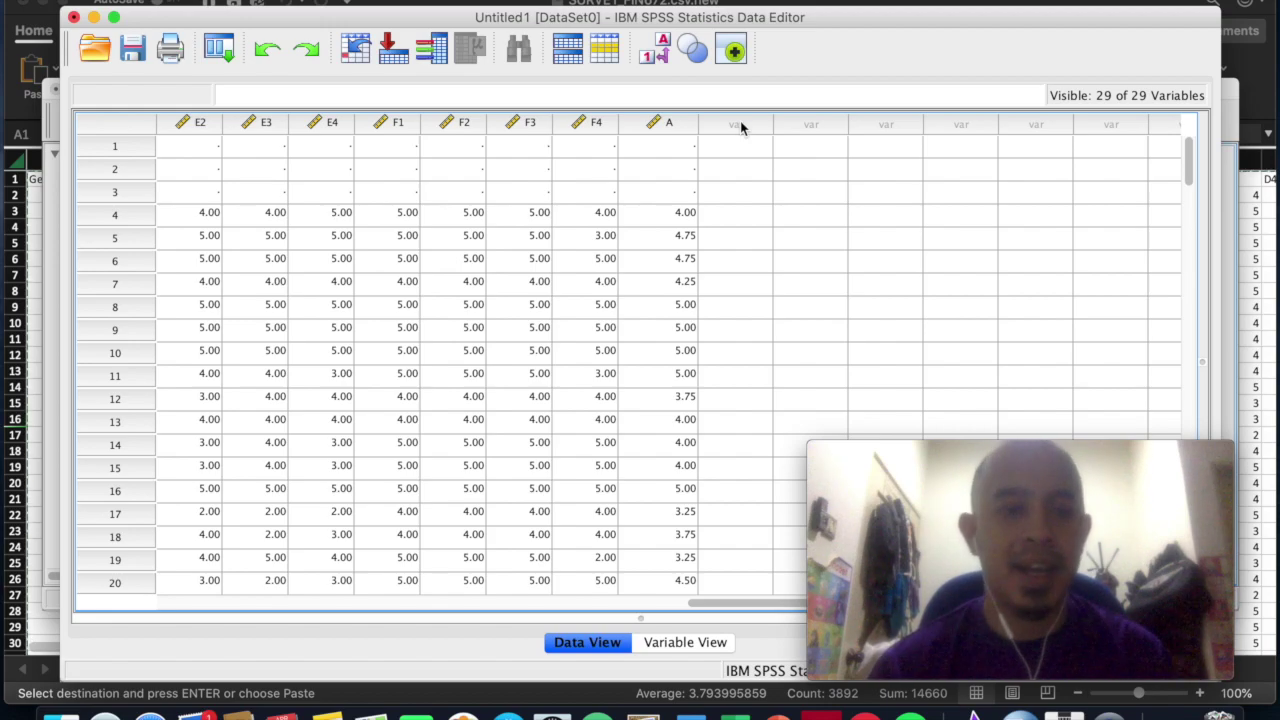
- Start a new Compute Variable operation with the previous settings cleared and B as the target variable
{"action": "left_click", "coordinate": [395, 0]}
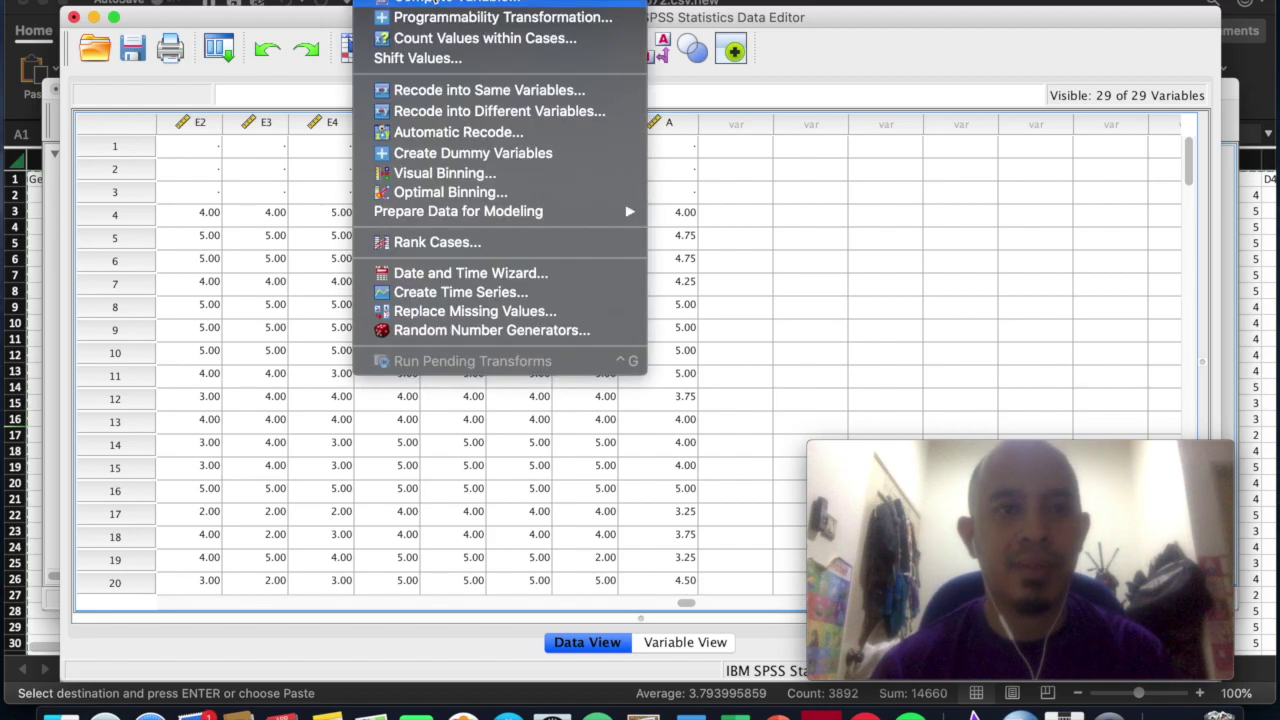
{"action": "left_click", "coordinate": [437, 2]}
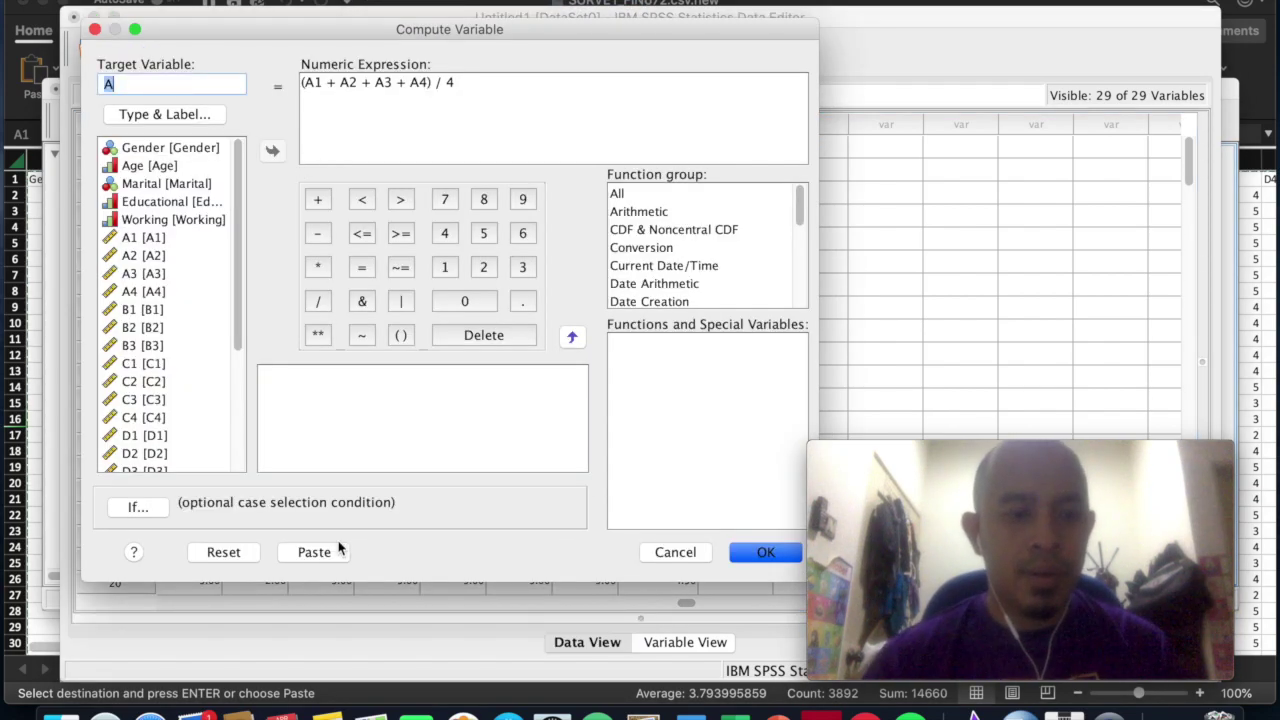
{"action": "left_click", "coordinate": [236, 552]}
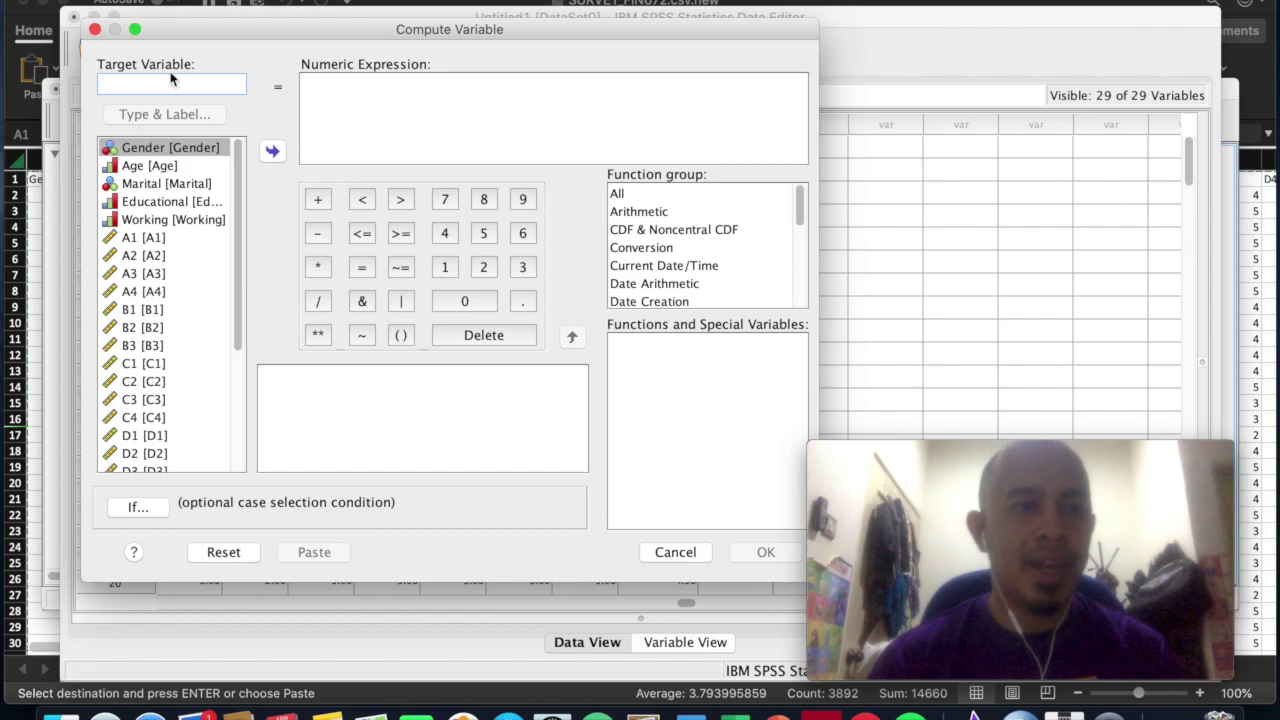
{"action": "type", "text": "B"}
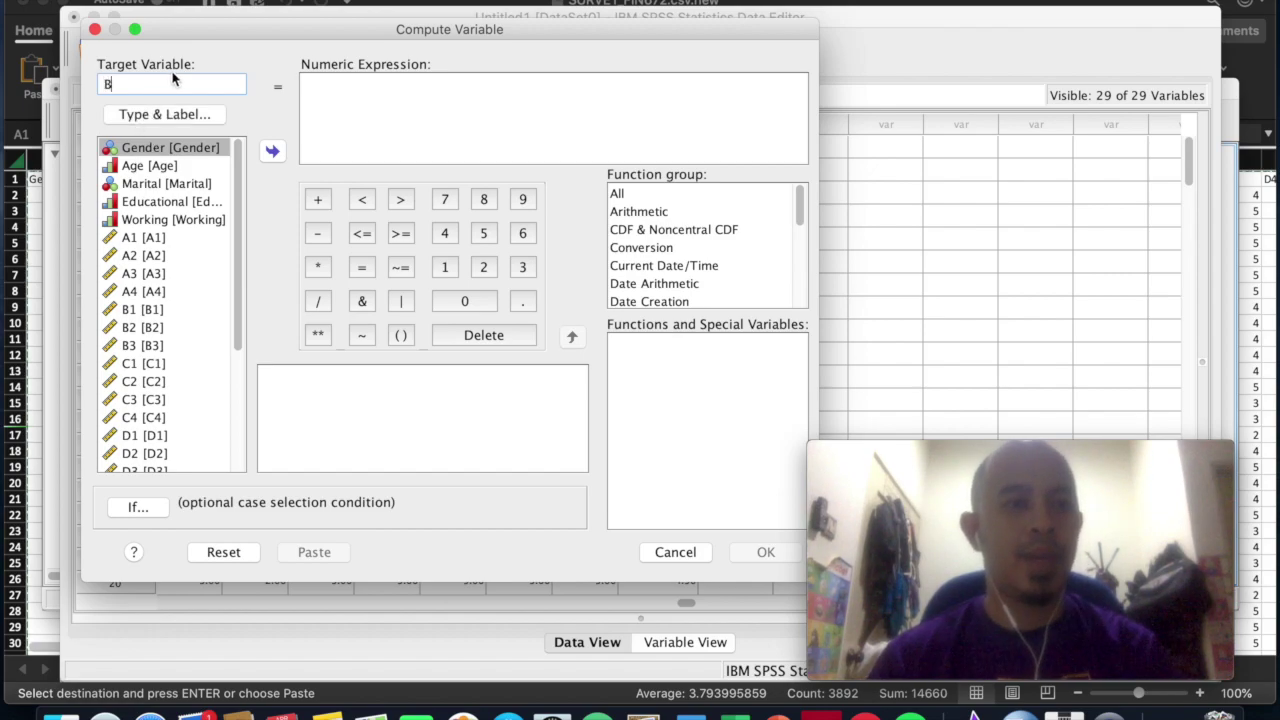
- Compute variable B with the numeric expression (B1 + B2 + B3) / 3 and return to the Data Editor
{"action": "left_click", "coordinate": [345, 90]}
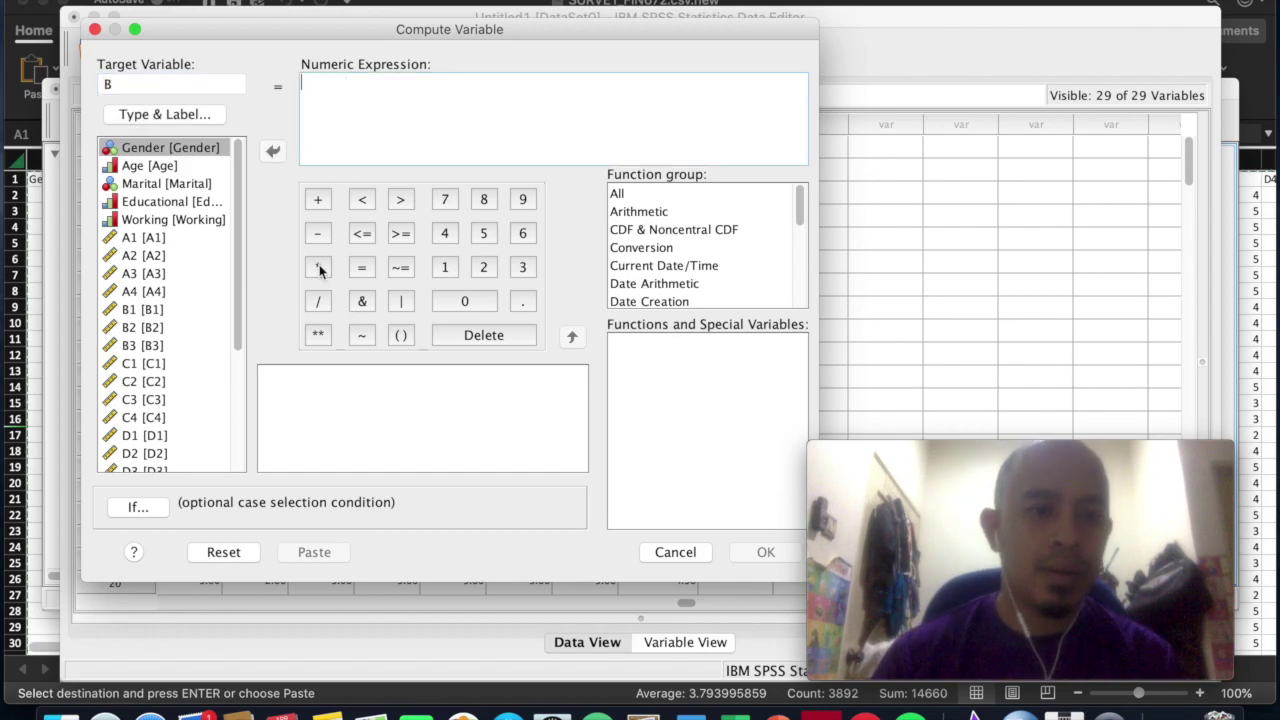
{"action": "left_click", "coordinate": [400, 335]}
{"action": "type", "text": "B1"}
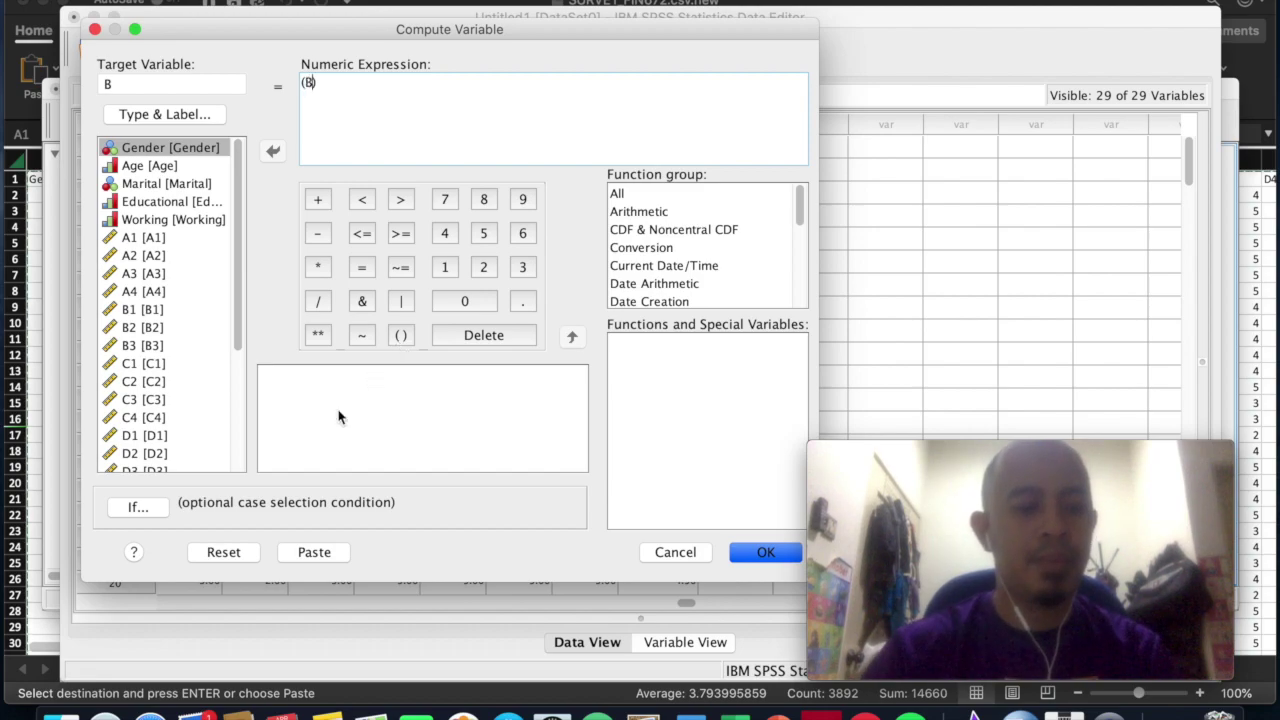
{"action": "left_click", "coordinate": [316, 199]}
{"action": "type", "text": "B2"}
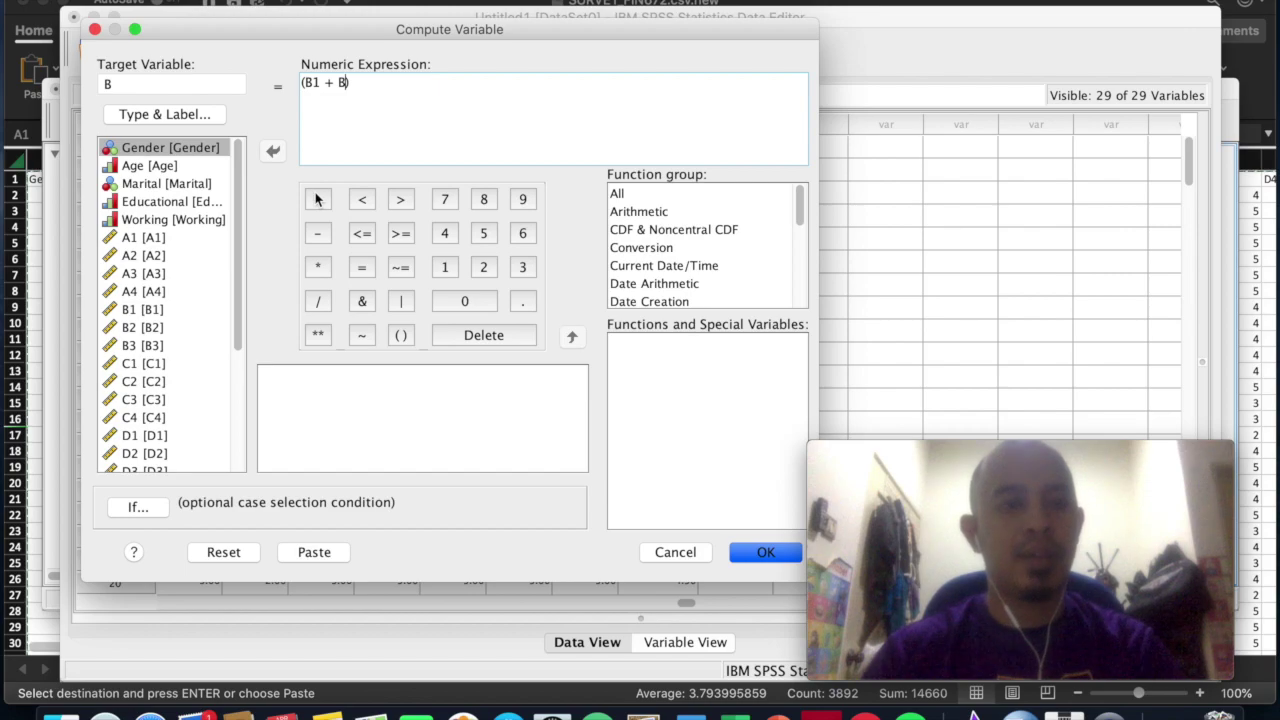
{"action": "left_click", "coordinate": [316, 199]}
{"action": "type", "text": "B3"}
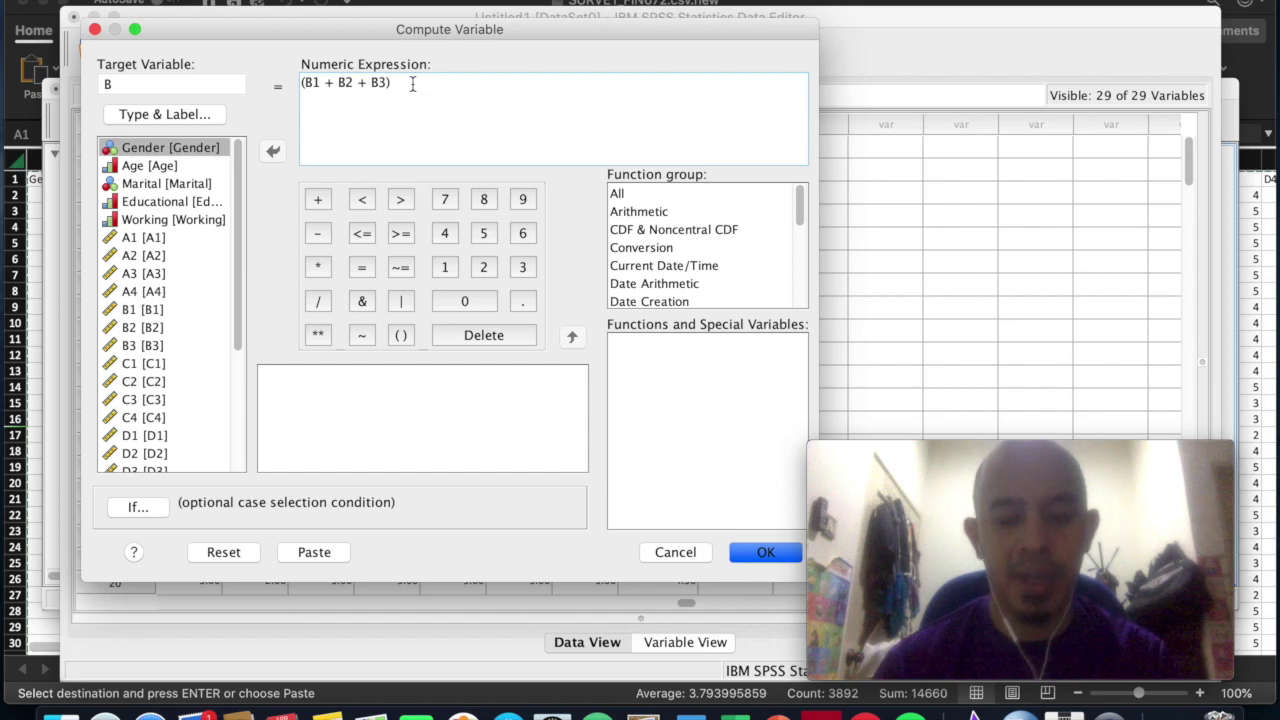
{"action": "left_click", "coordinate": [318, 302]}
{"action": "left_click", "coordinate": [522, 267]}
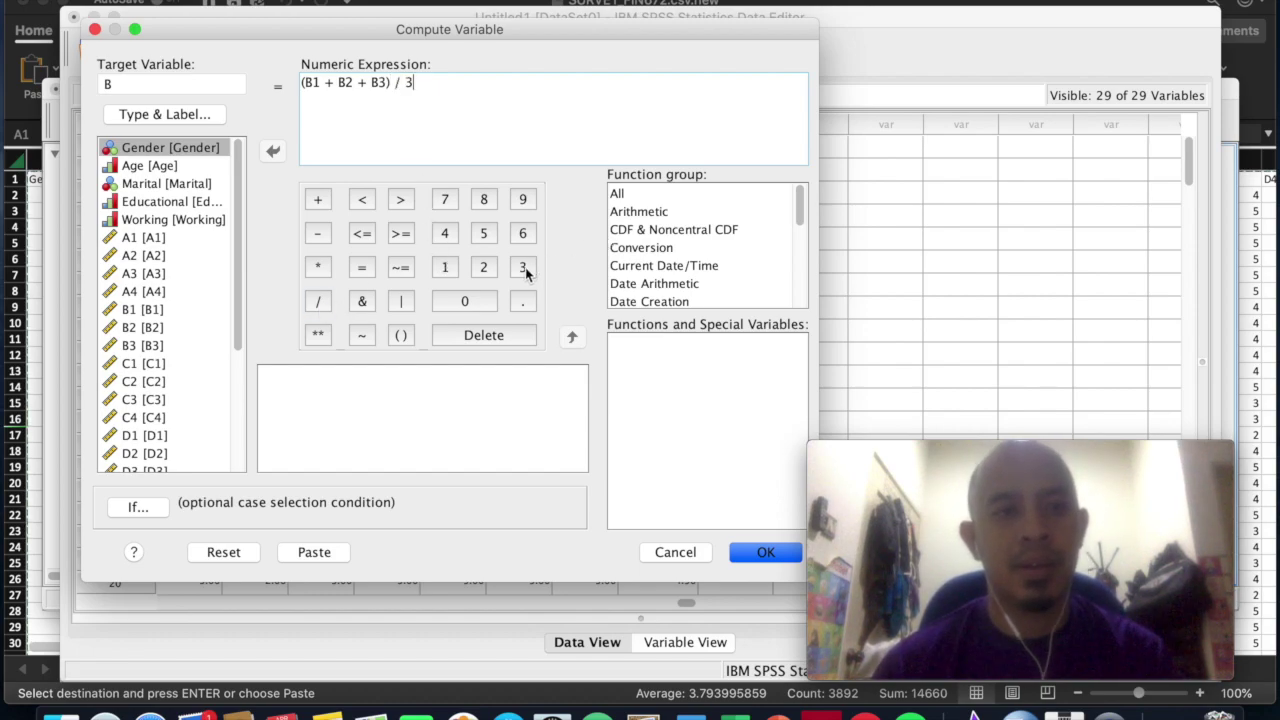
{"action": "left_click", "coordinate": [768, 553]}
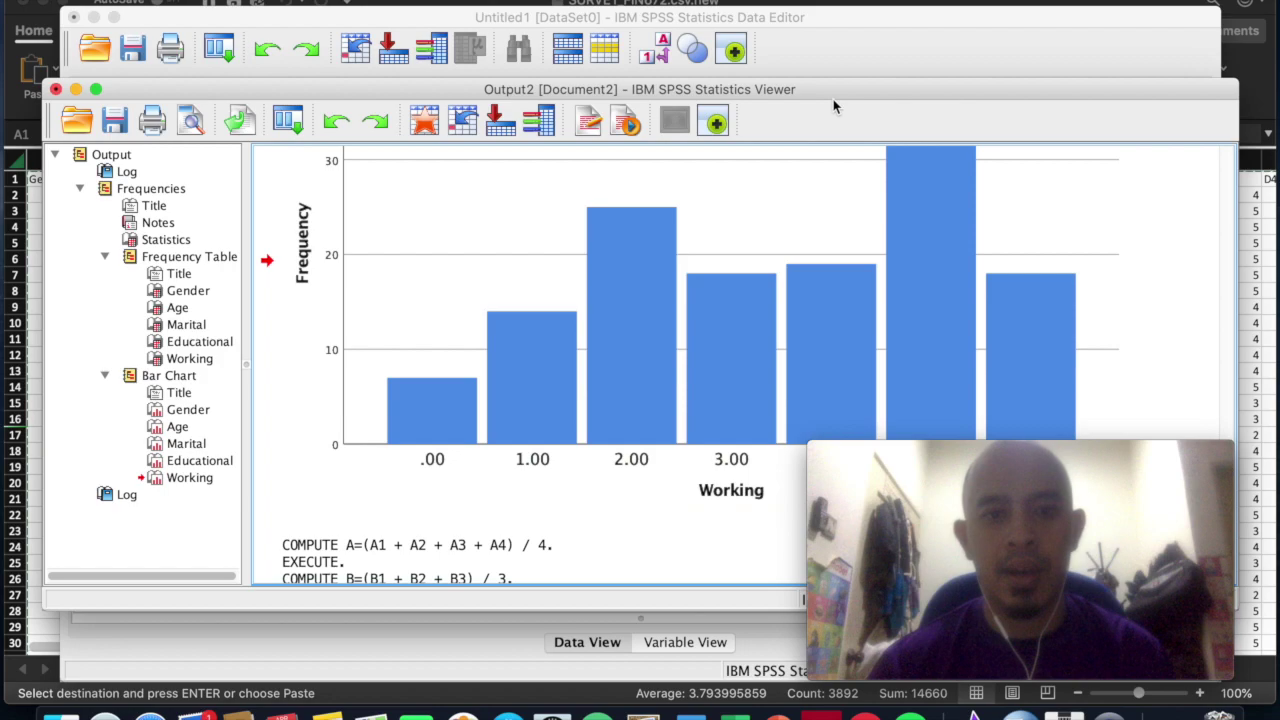
{"action": "left_click", "coordinate": [876, 18]}
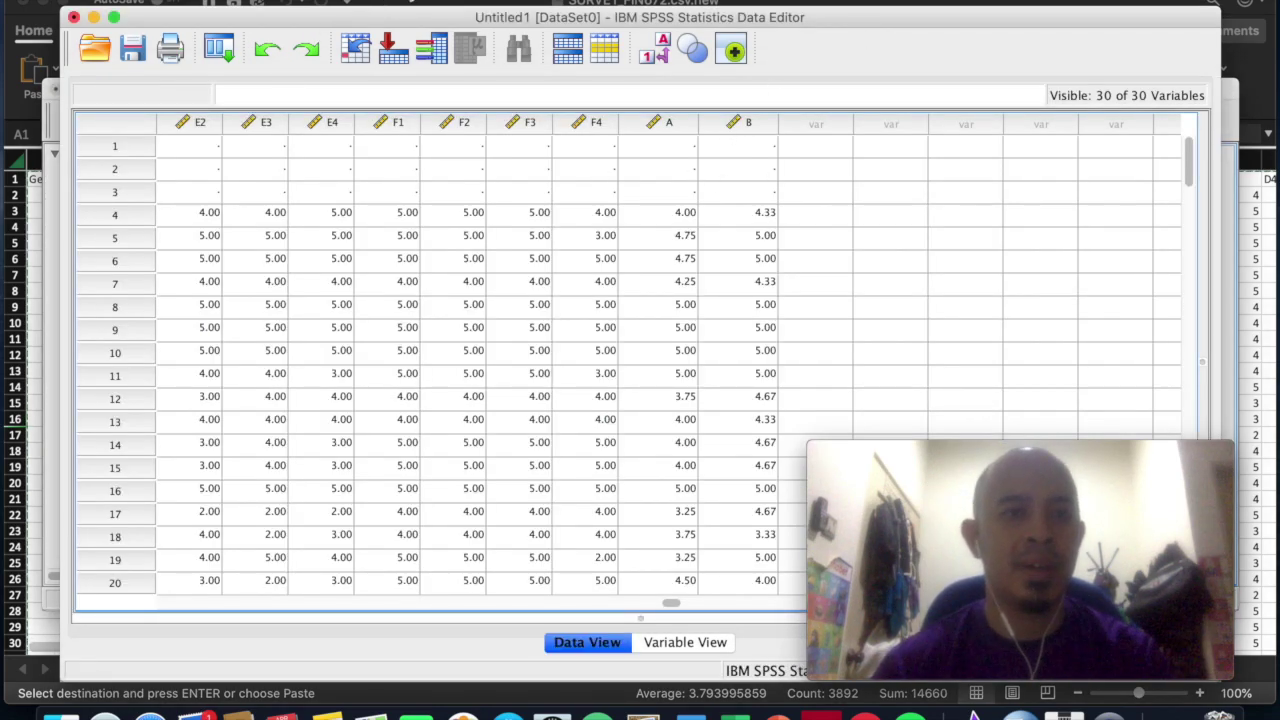
- Start another Compute Variable operation with the previous settings cleared and C as the target variable
{"action": "left_click", "coordinate": [392, 1]}
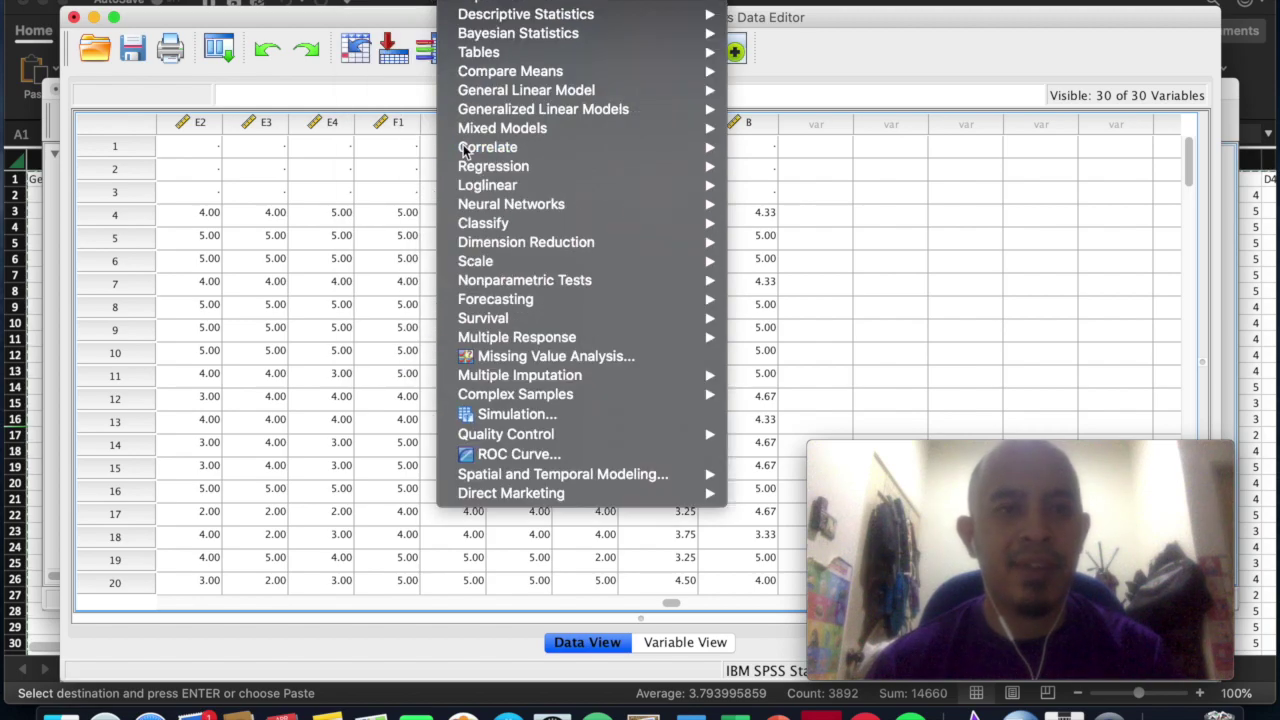
{"action": "left_click", "coordinate": [412, 4]}
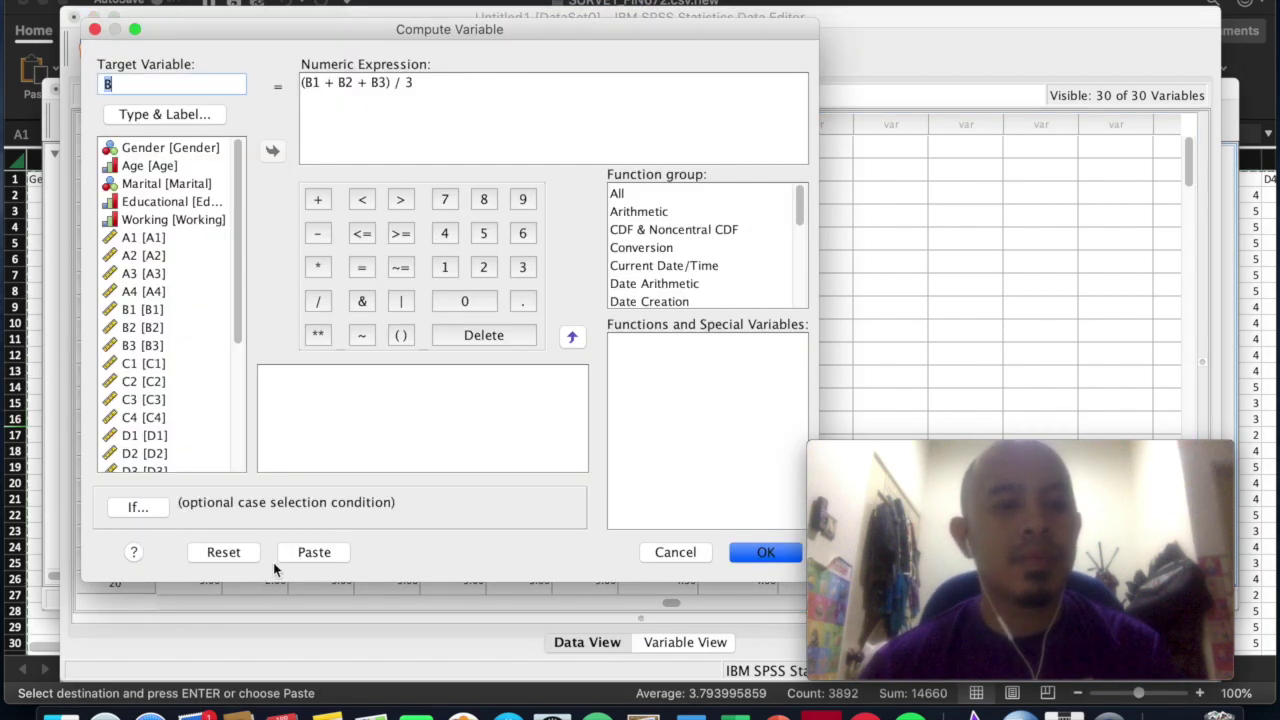
{"action": "left_click", "coordinate": [226, 553]}
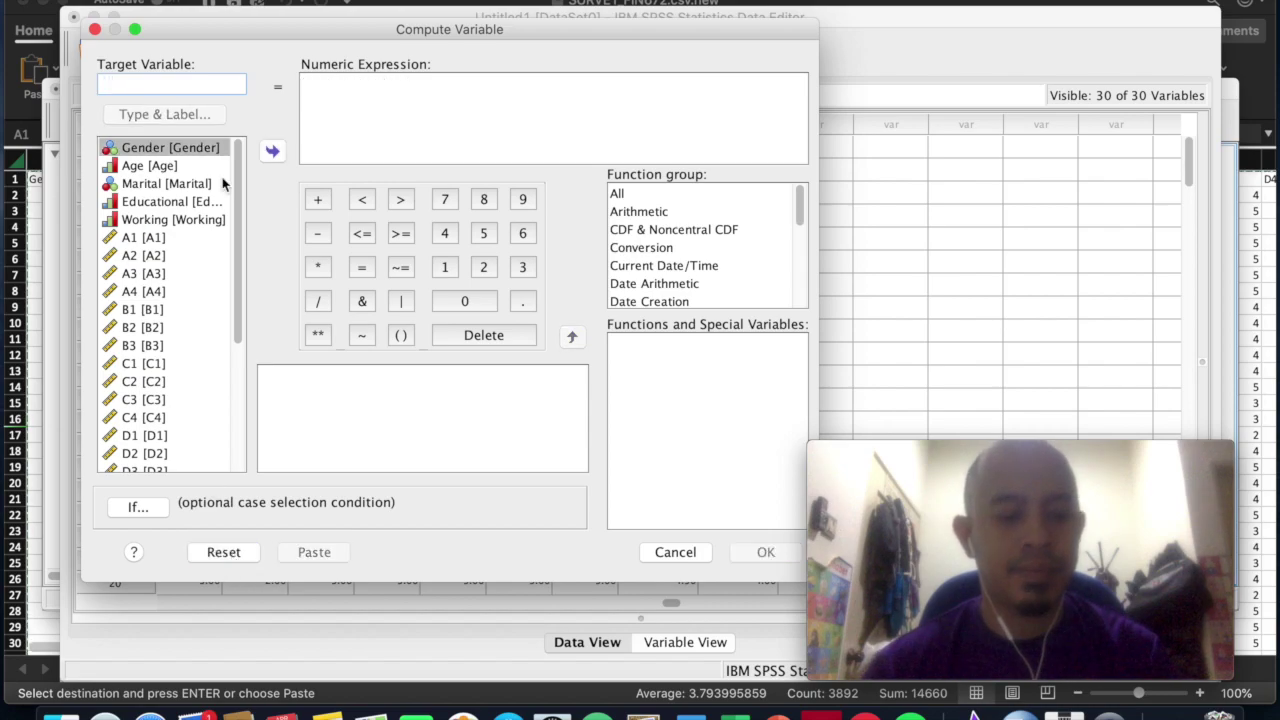
{"action": "type", "text": "C"}
- Compute variable C with the numeric expression (C1 + C2 + C3 + C4) / 4 and return to the Data Editor
{"action": "left_click", "coordinate": [343, 83]}
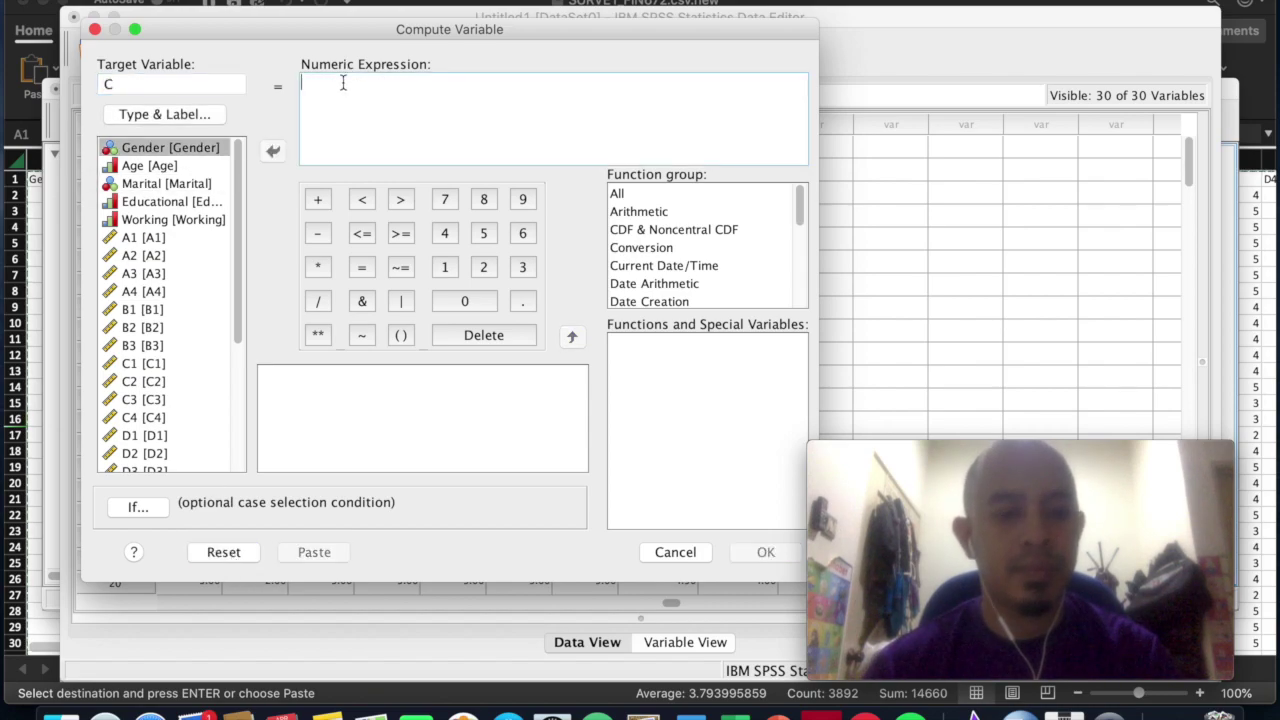
{"action": "left_click", "coordinate": [401, 335]}
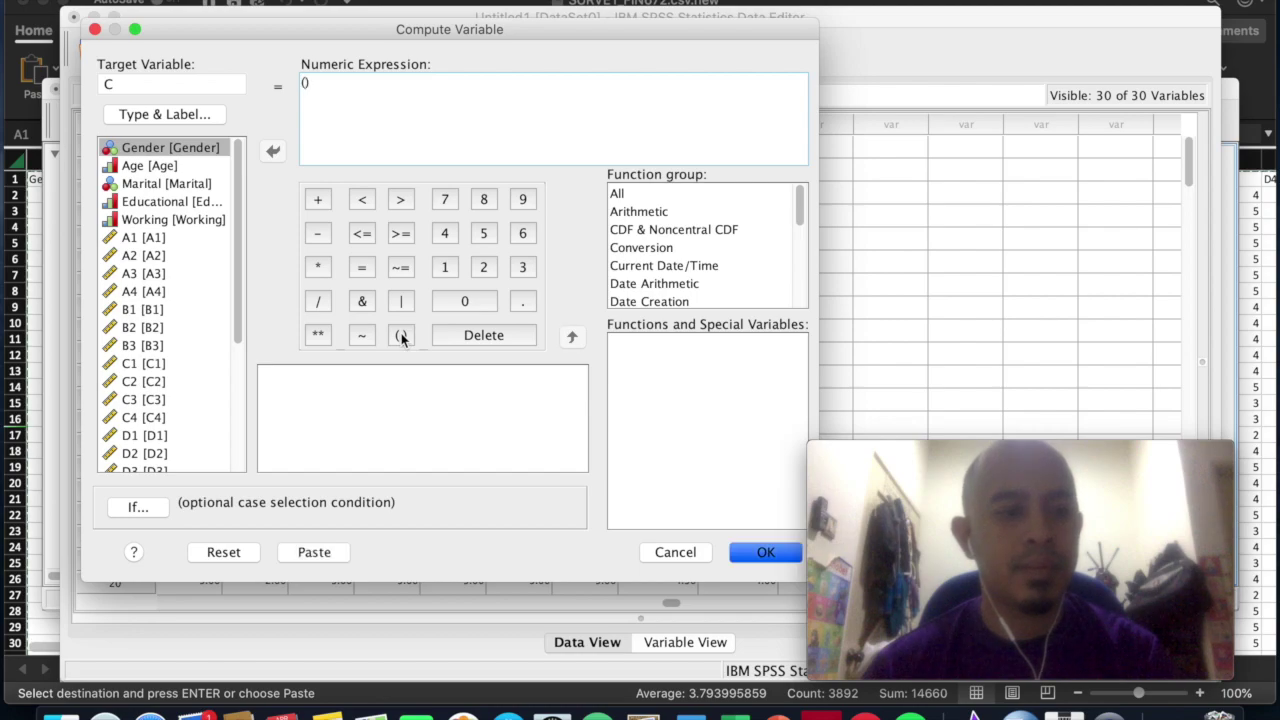
{"action": "type", "text": "C1"}
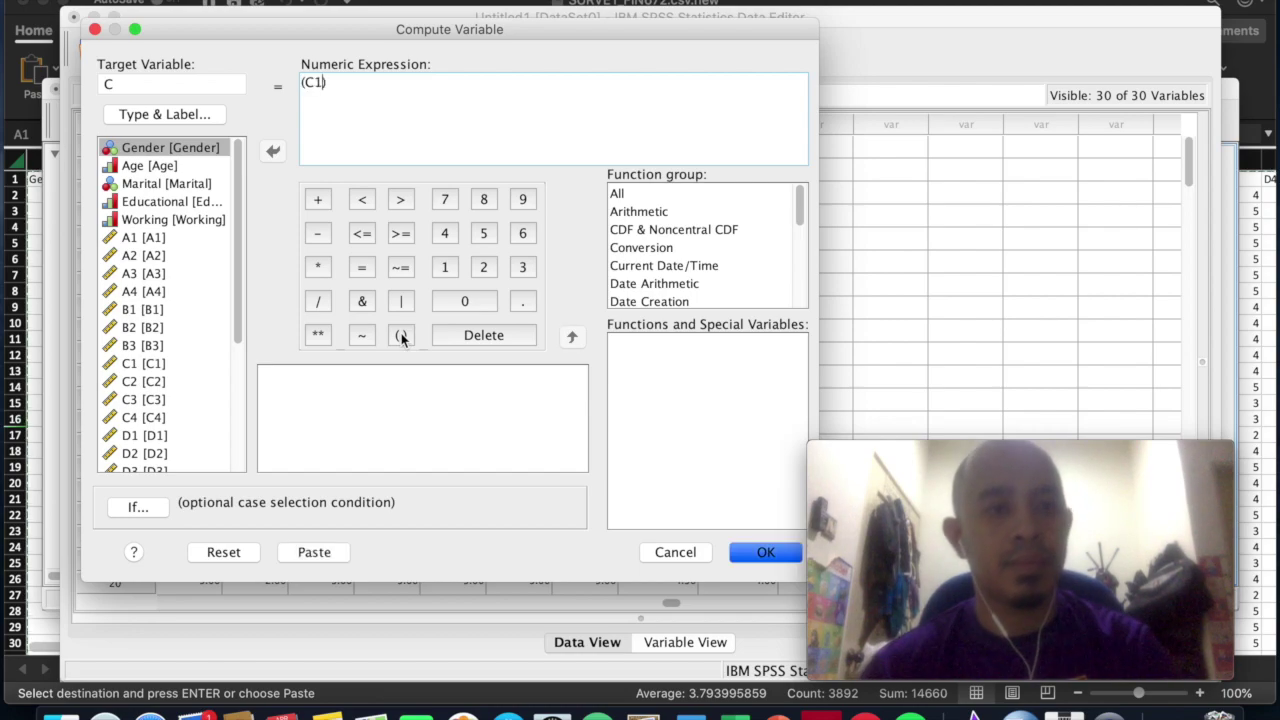
{"action": "left_click", "coordinate": [316, 201]}
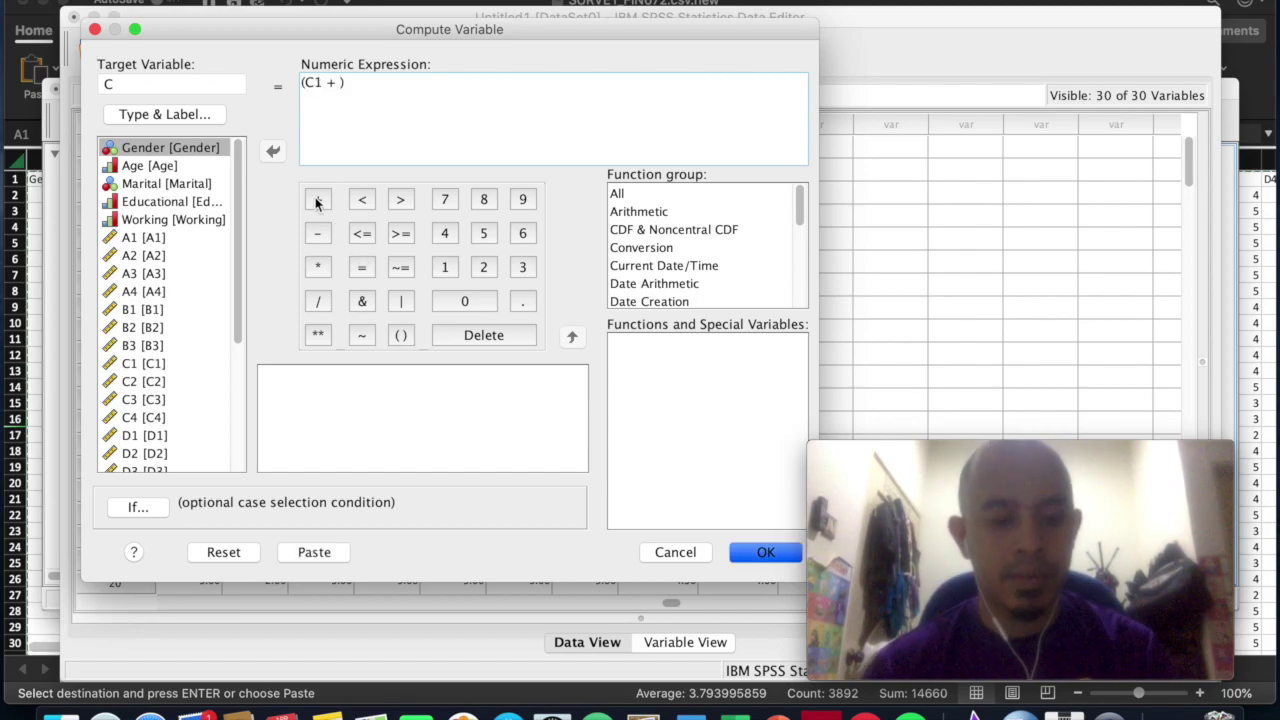
{"action": "type", "text": "C2"}
{"action": "left_click", "coordinate": [316, 201]}
{"action": "type", "text": "C"}
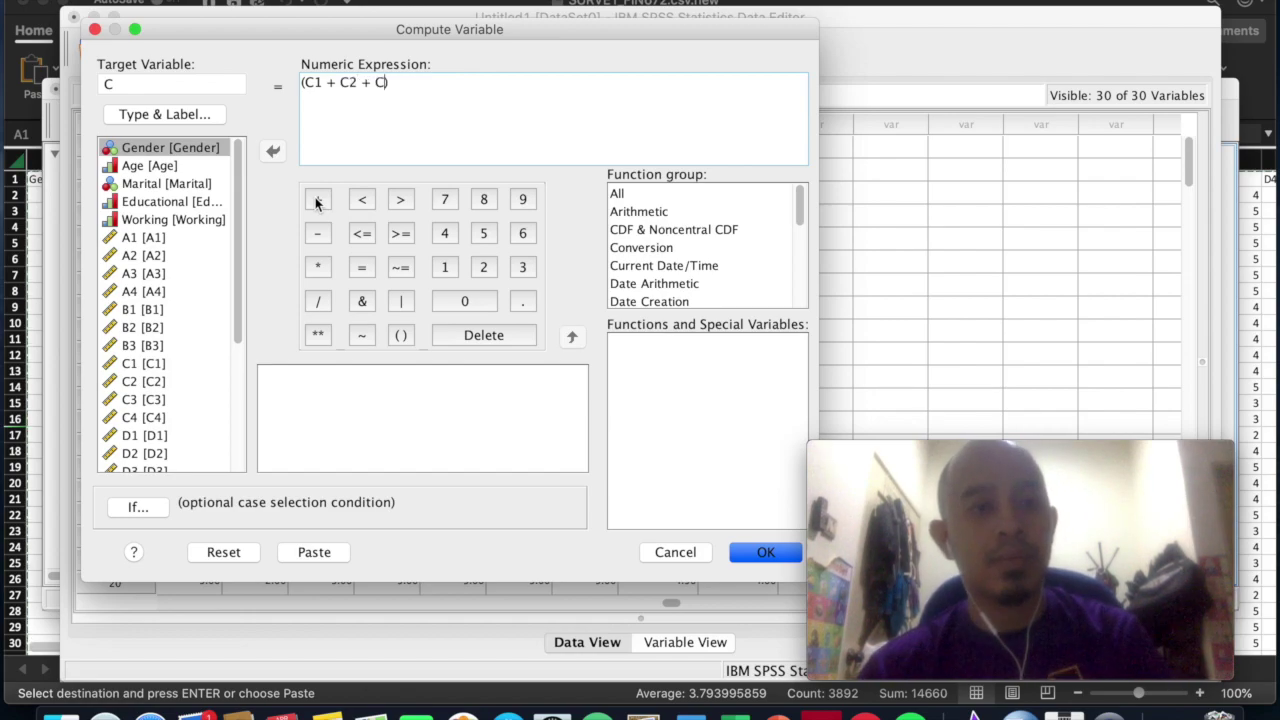
{"action": "type", "text": "3"}
{"action": "left_click", "coordinate": [316, 201]}
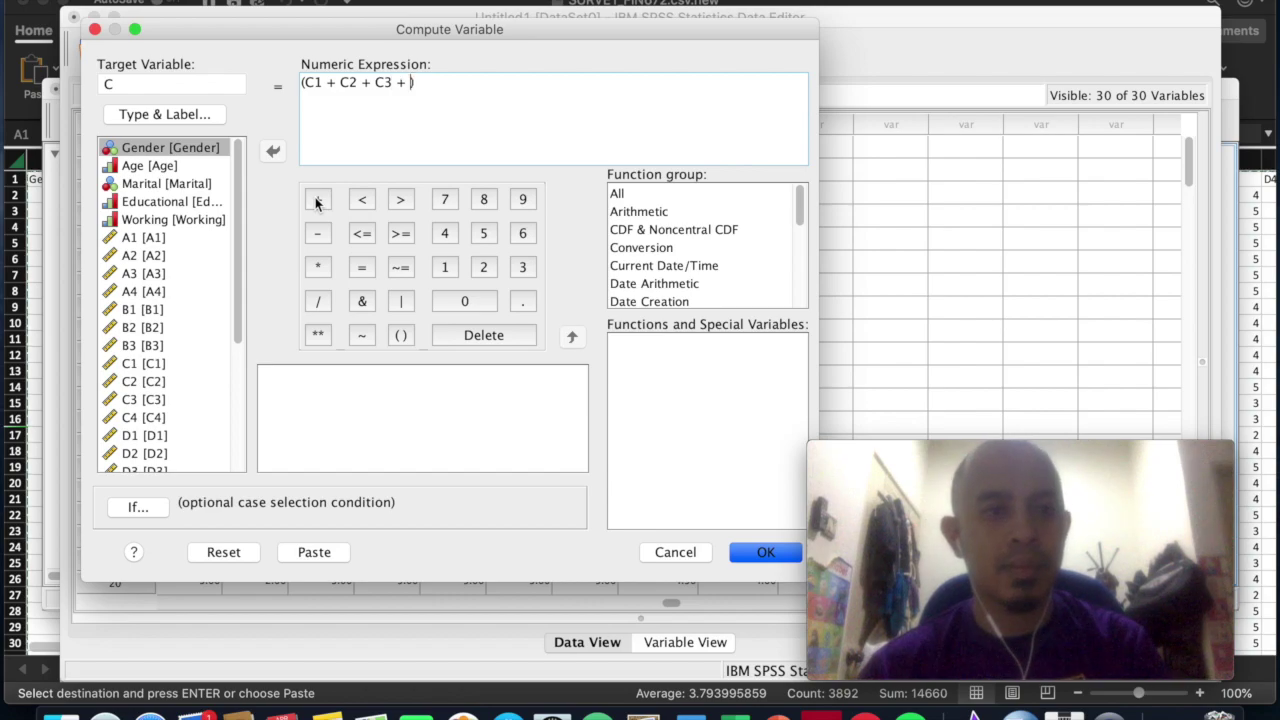
{"action": "type", "text": "C4"}
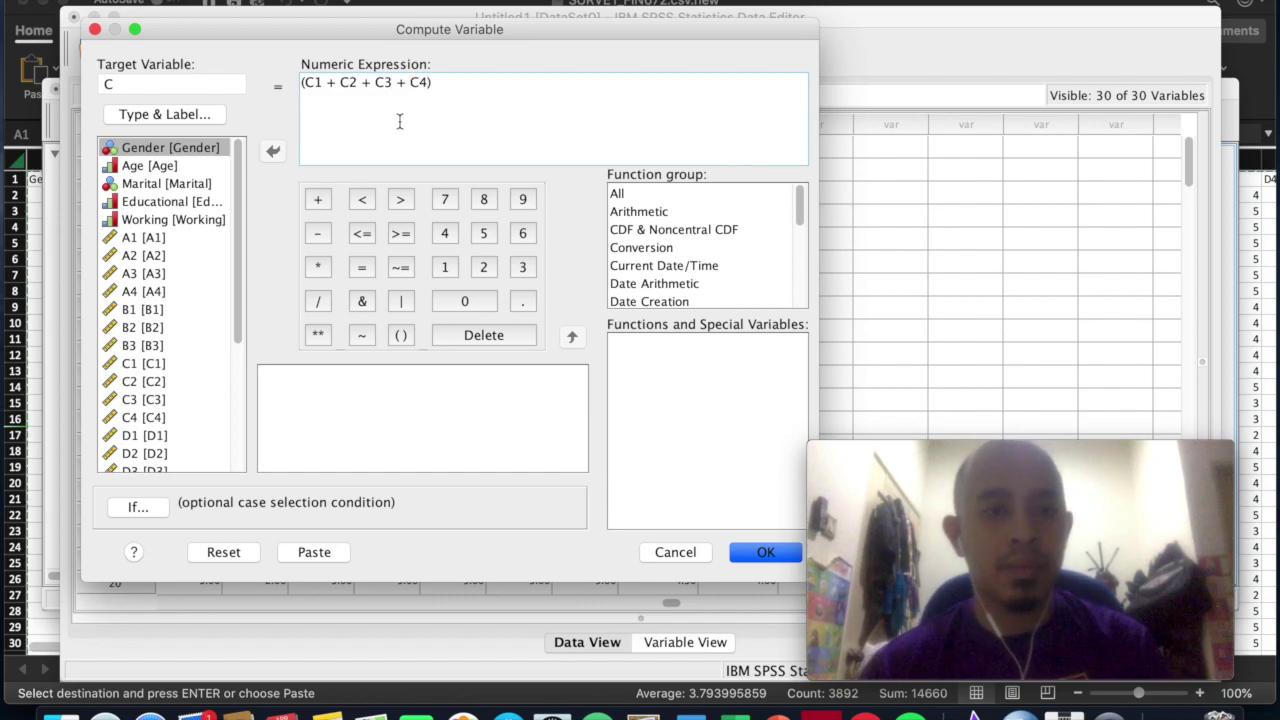
{"action": "left_click", "coordinate": [316, 299]}
{"action": "left_click", "coordinate": [450, 233]}
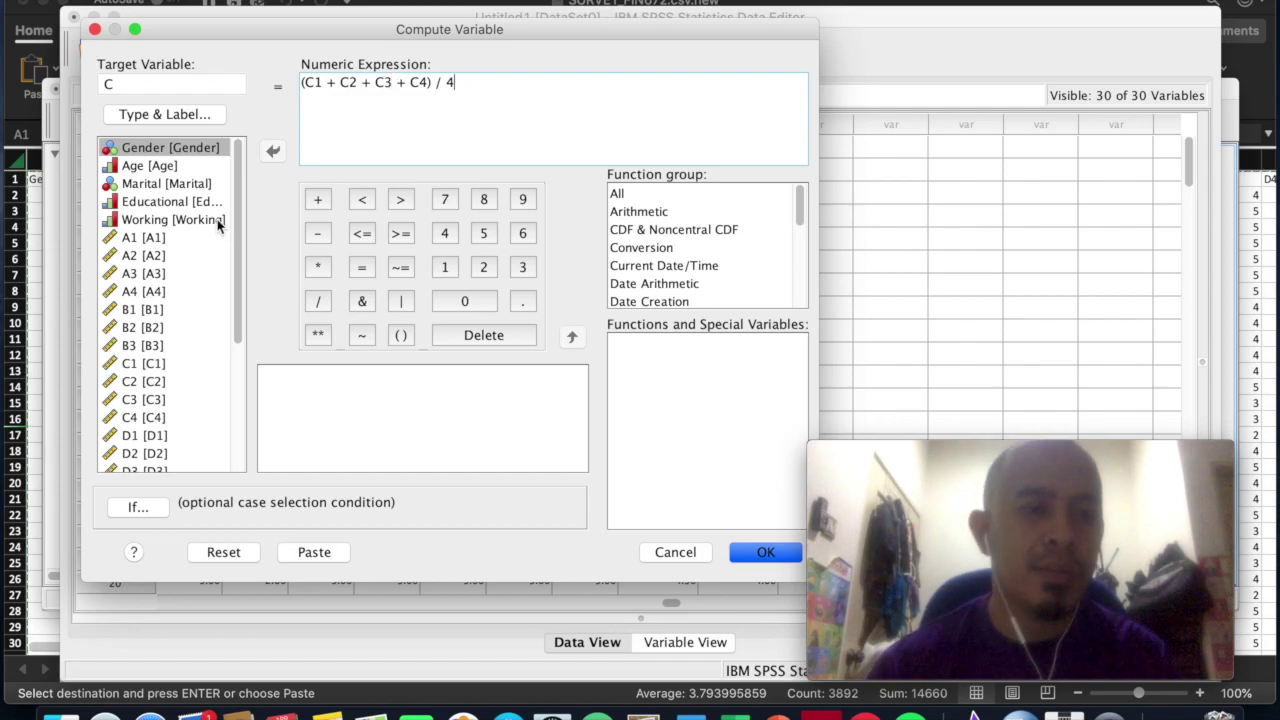
{"action": "scroll", "coordinate": [239, 228], "scroll_direction": "down", "scroll_amount": 1}
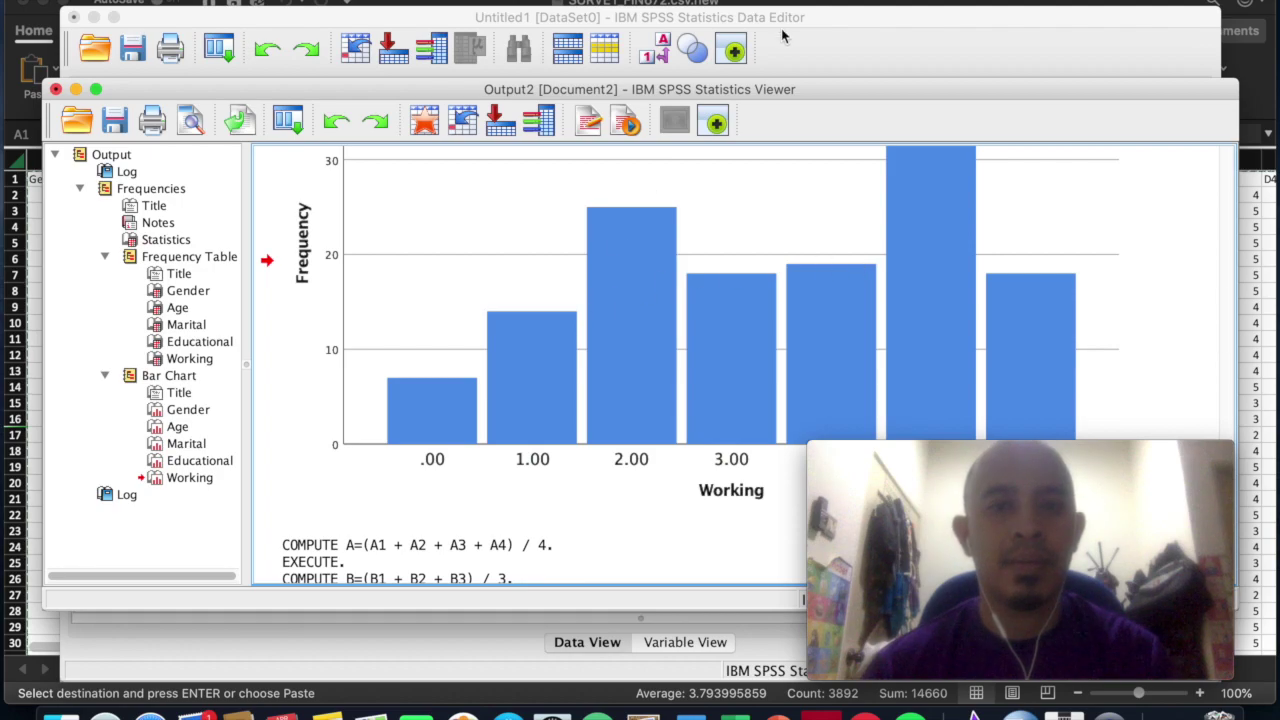
{"action": "left_click", "coordinate": [853, 38]}
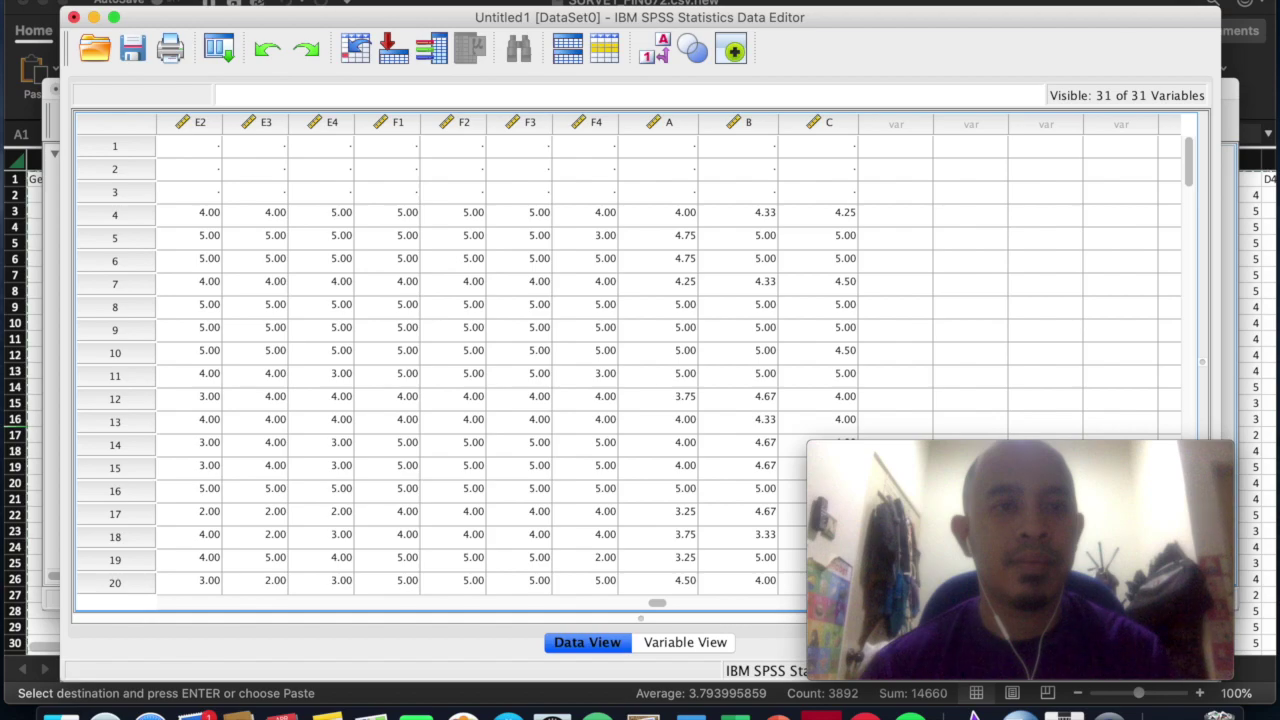
- Start a further Compute Variable operation with the previous settings cleared and D as the target variable
{"action": "left_click", "coordinate": [372, 0]}
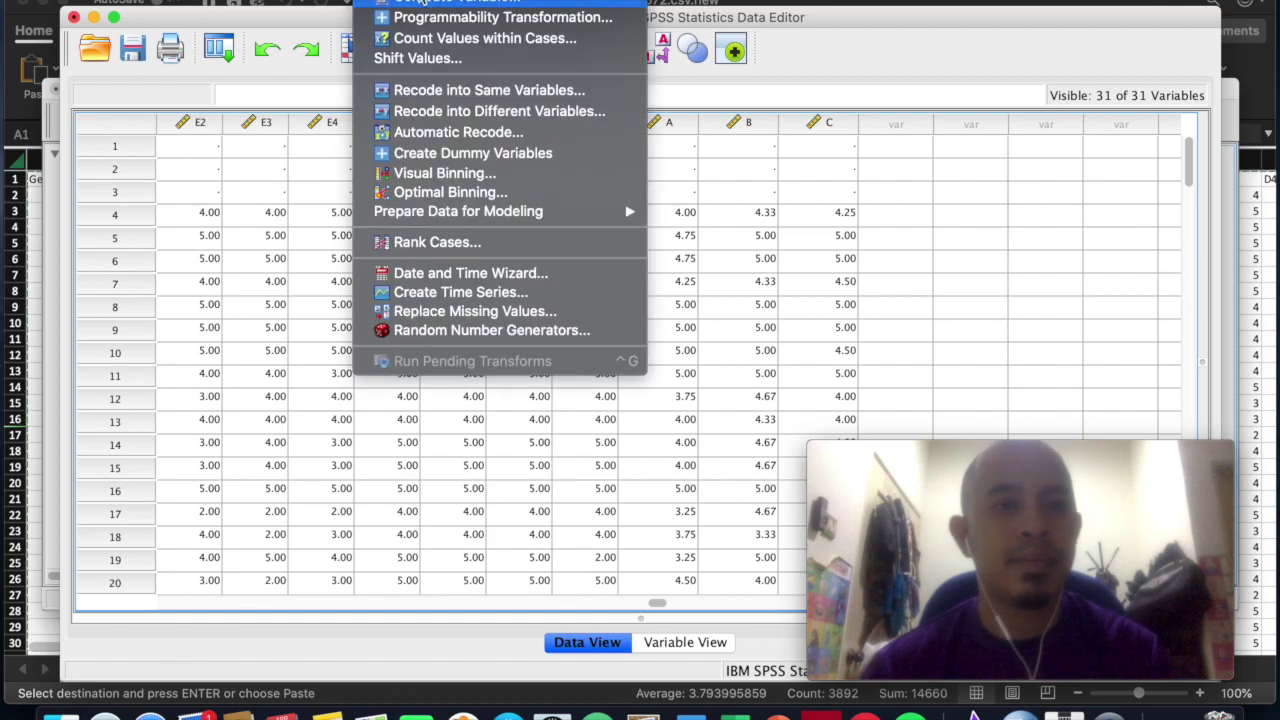
{"action": "left_click", "coordinate": [421, 3]}
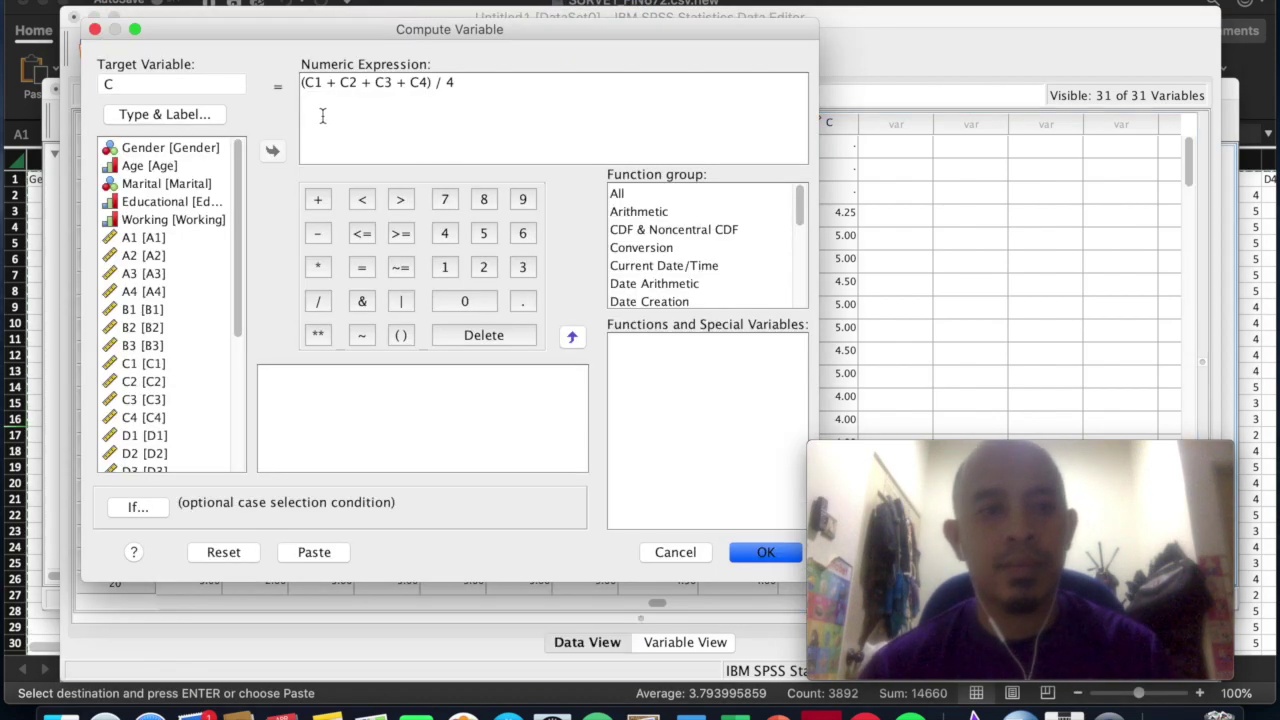
{"action": "left_click", "coordinate": [213, 554]}
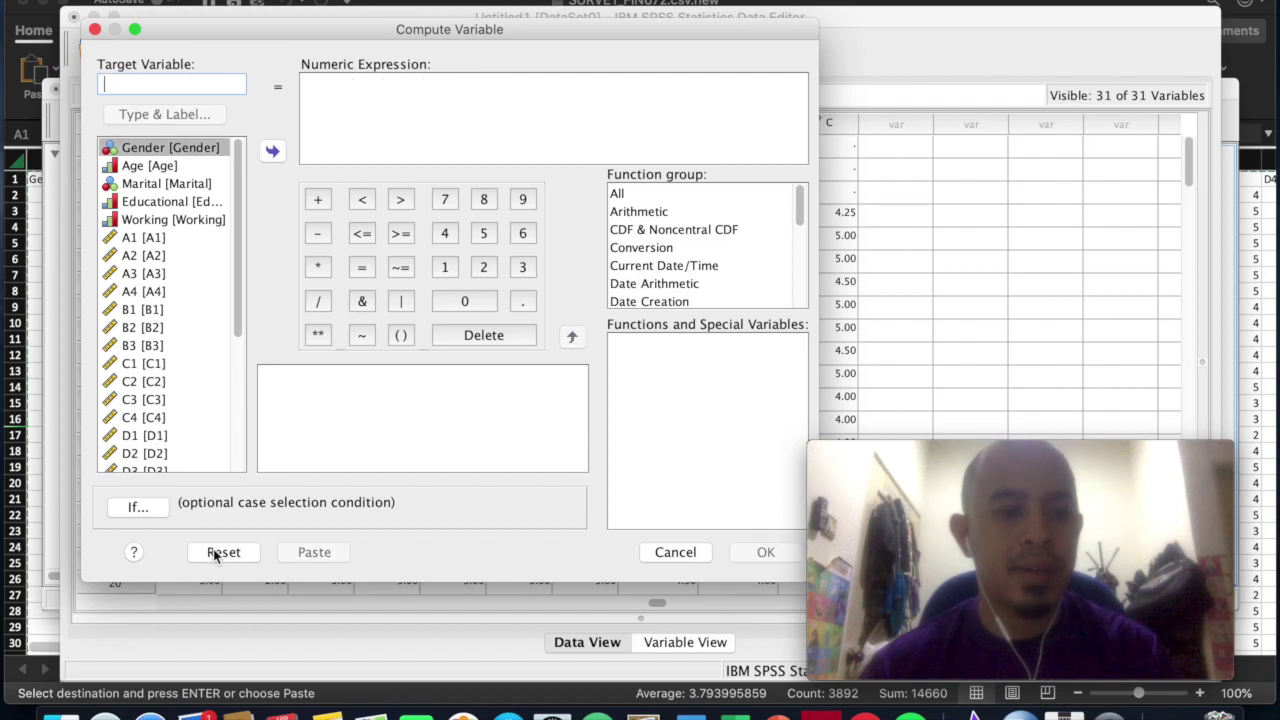
{"action": "type", "text": "D"}
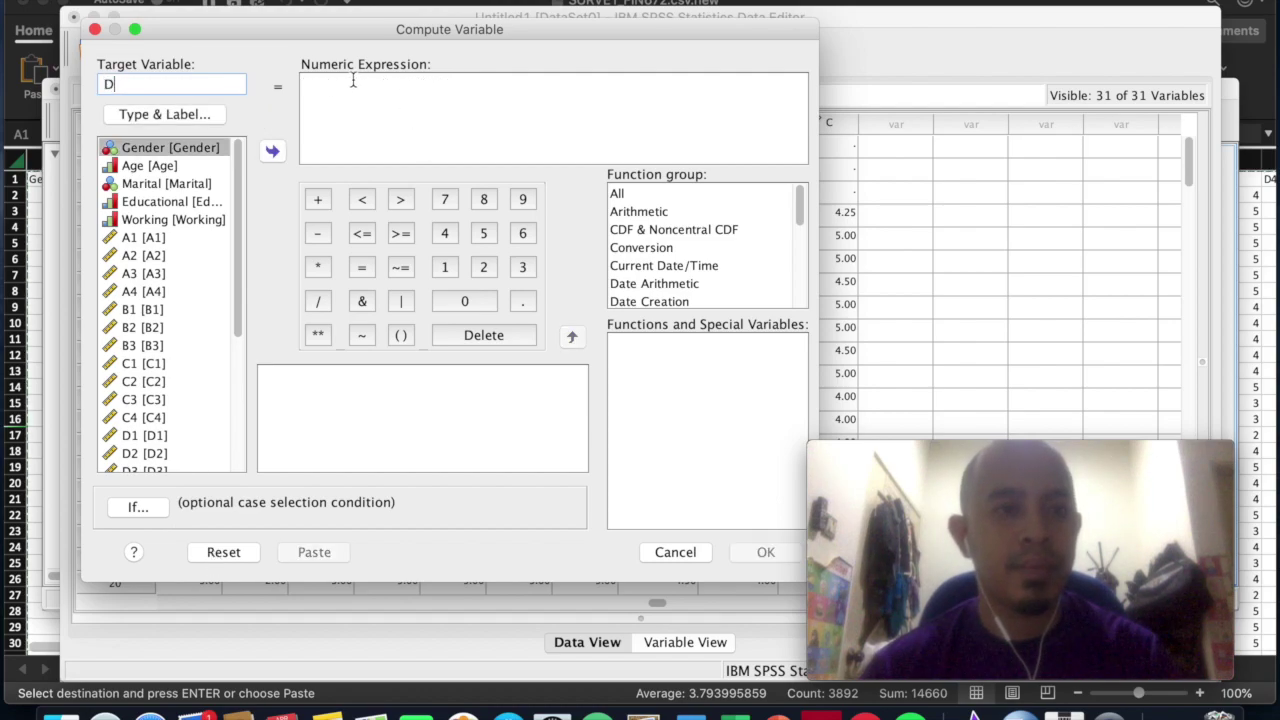
- Compute variable D with the numeric expression (D1 + D2 + D3 + D4) / 4 and return to the Data Editor
{"action": "left_click", "coordinate": [352, 80]}
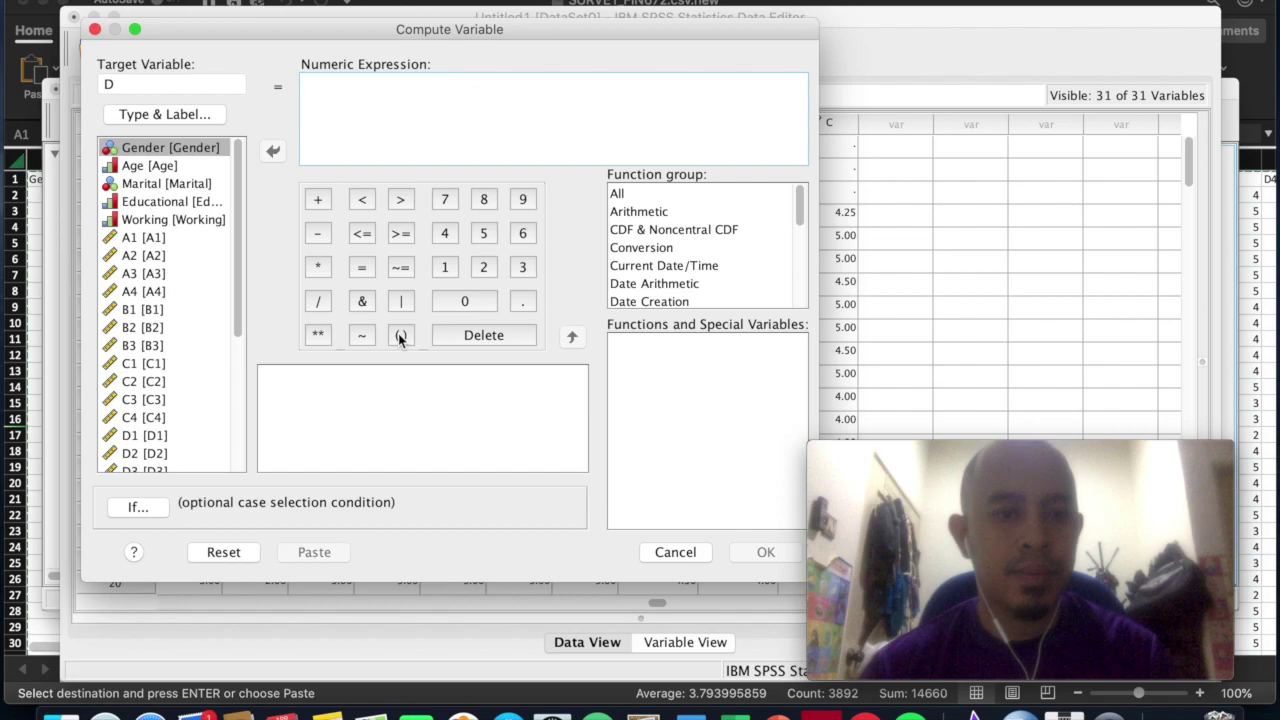
{"action": "left_click", "coordinate": [398, 333]}
{"action": "type", "text": "D1"}
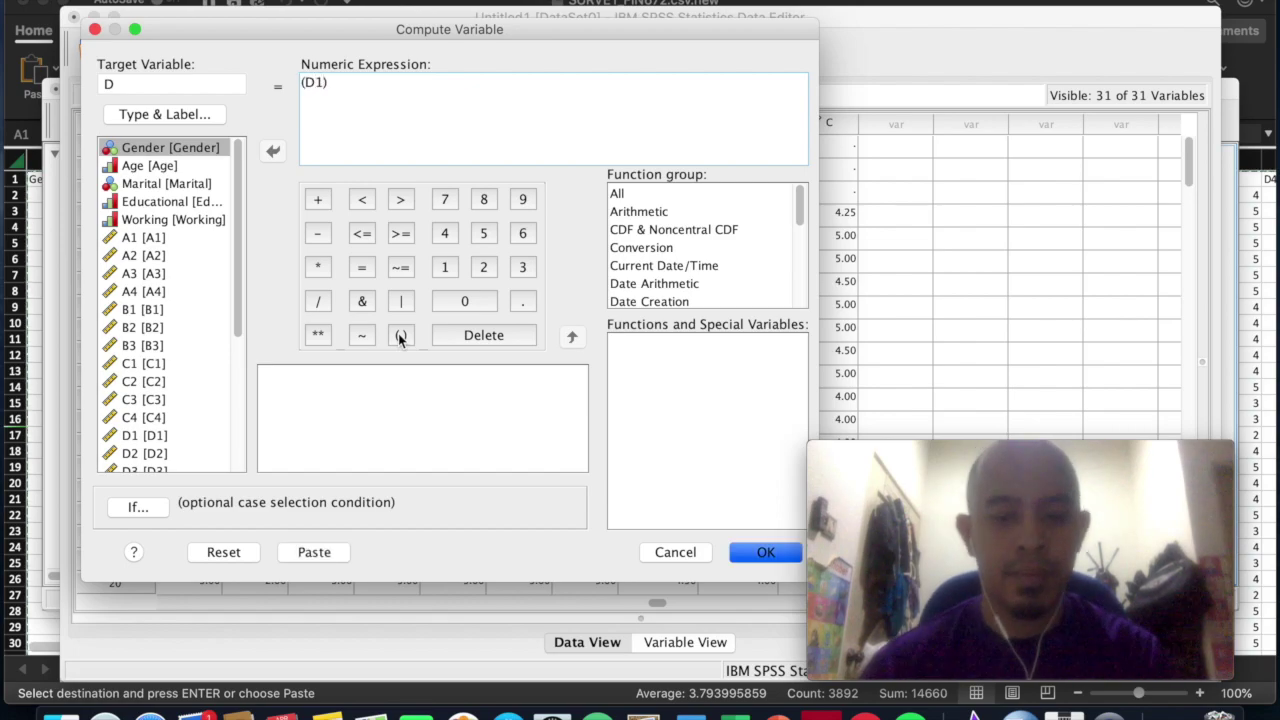
{"action": "left_click", "coordinate": [318, 201]}
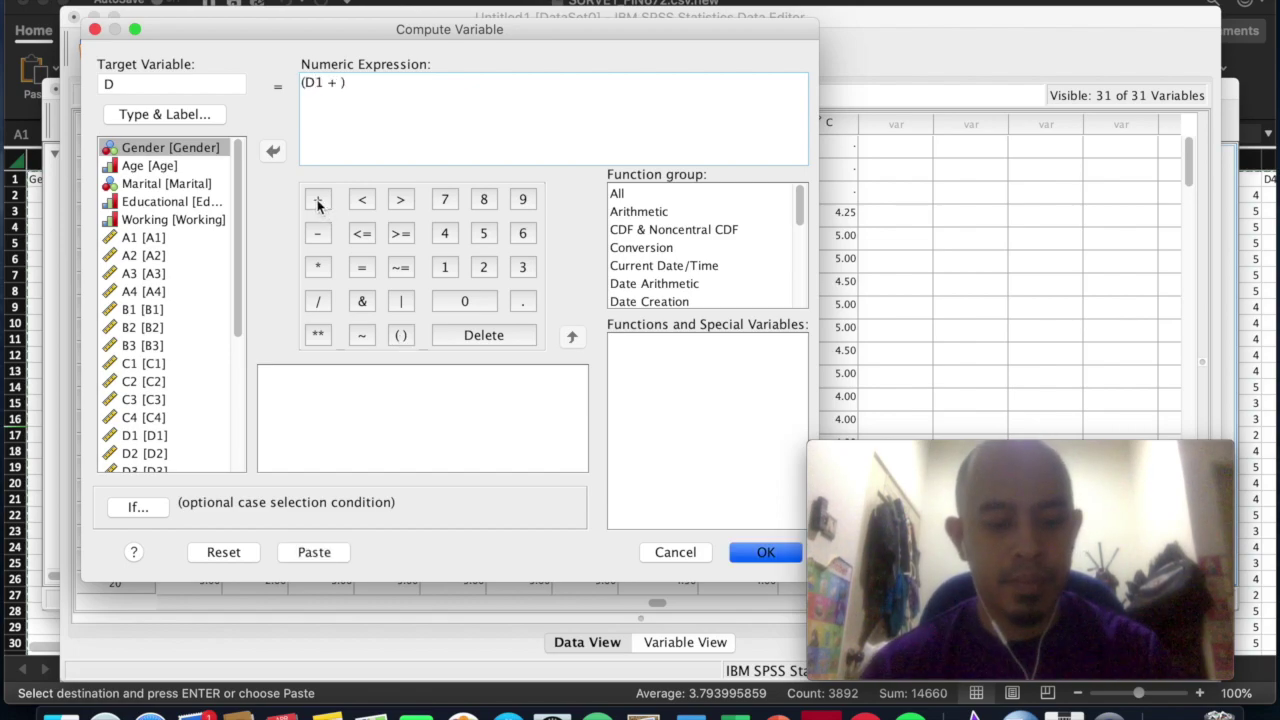
{"action": "type", "text": "D2"}
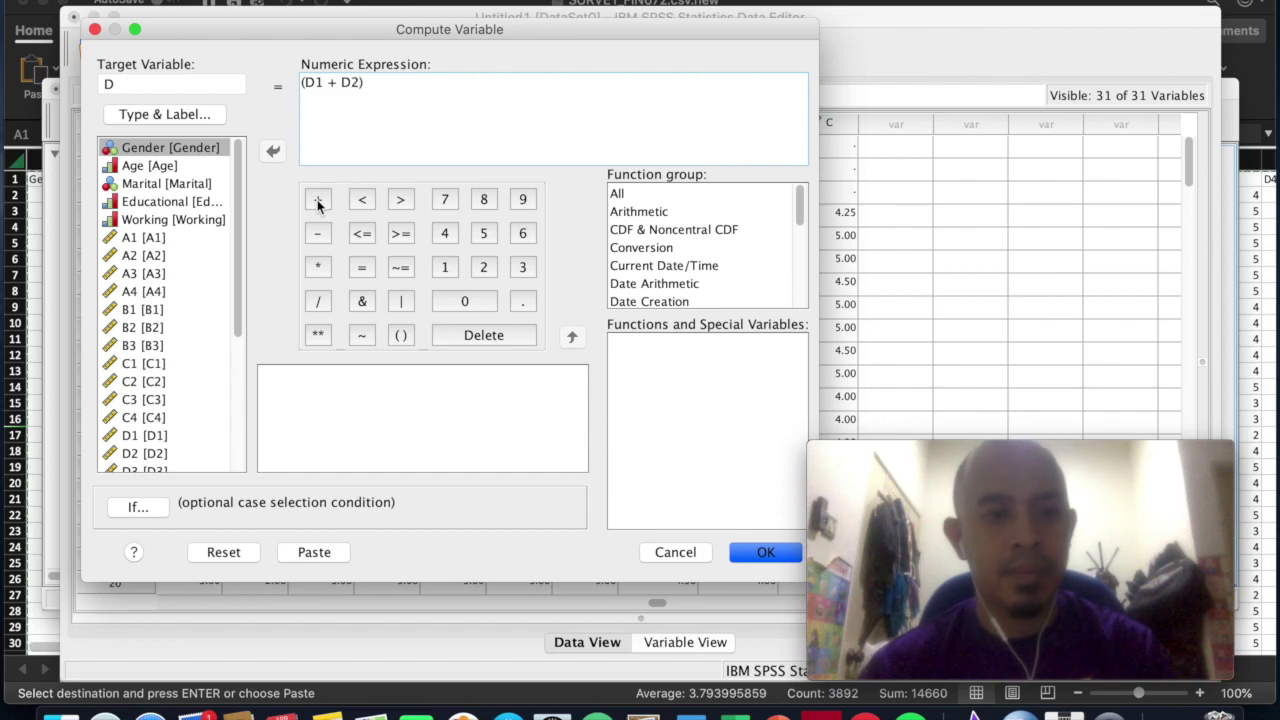
{"action": "left_click", "coordinate": [317, 199]}
{"action": "type", "text": "D3"}
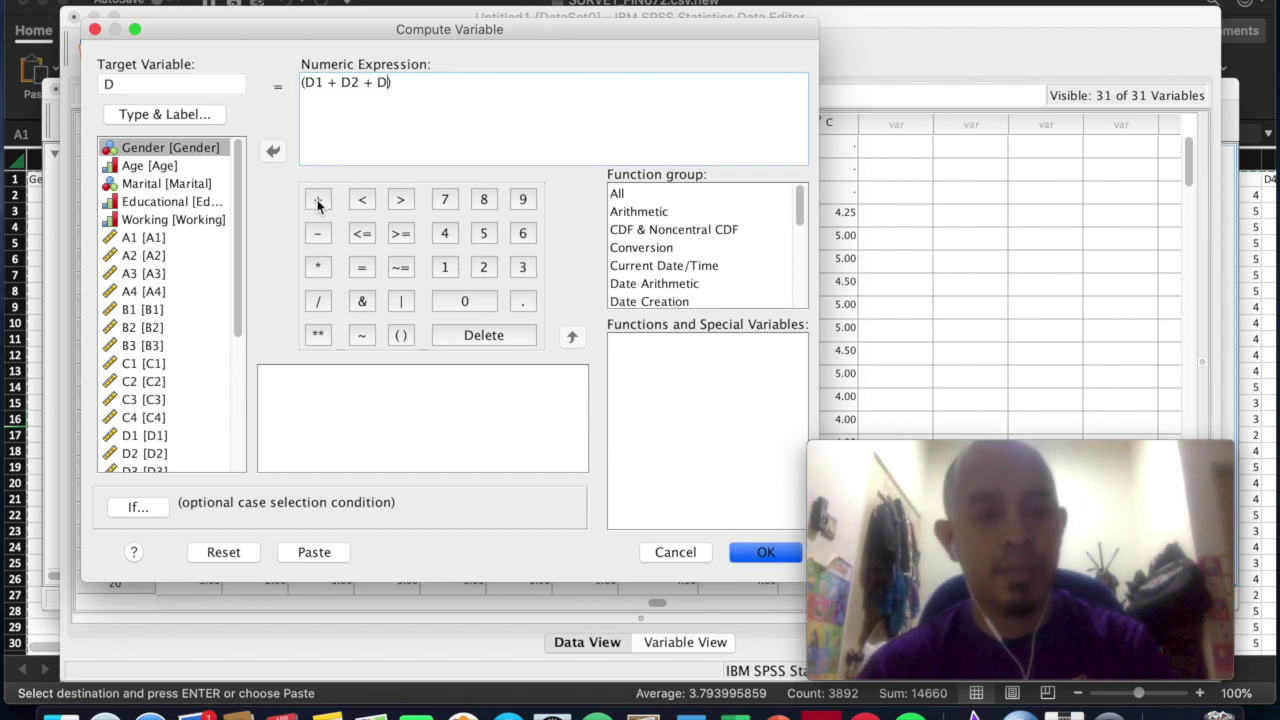
{"action": "left_click", "coordinate": [317, 199]}
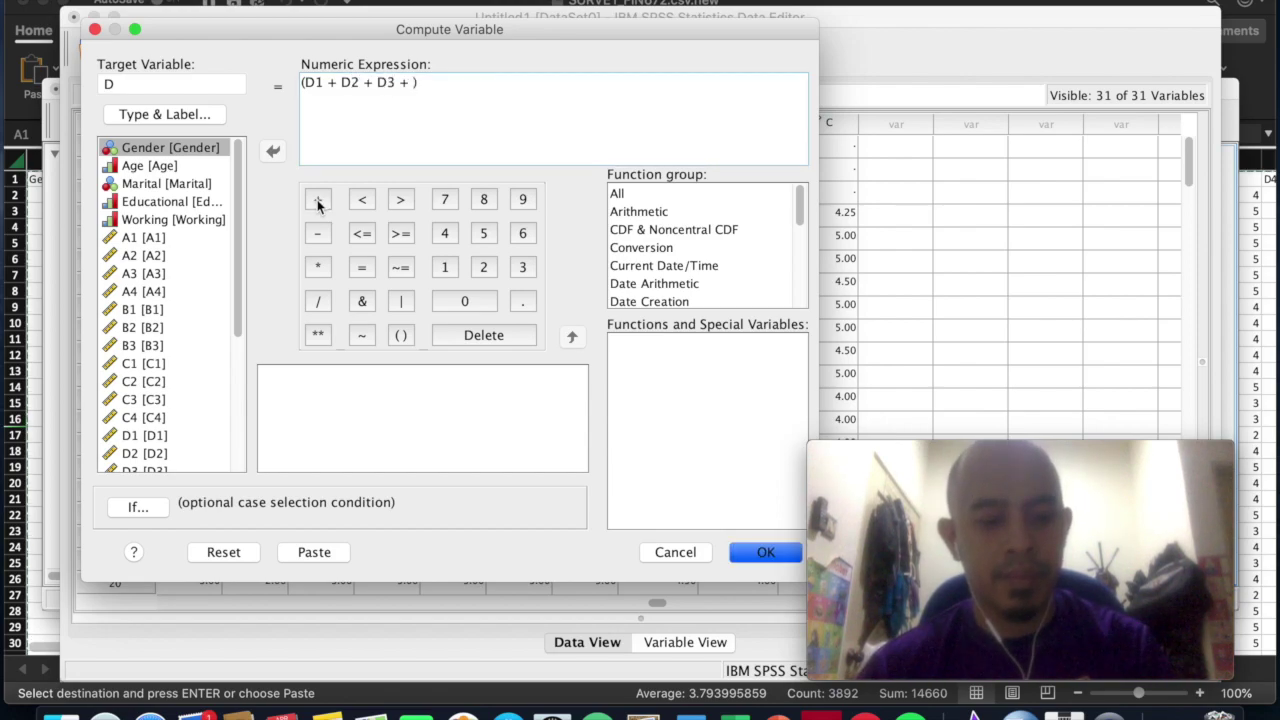
{"action": "type", "text": "D4"}
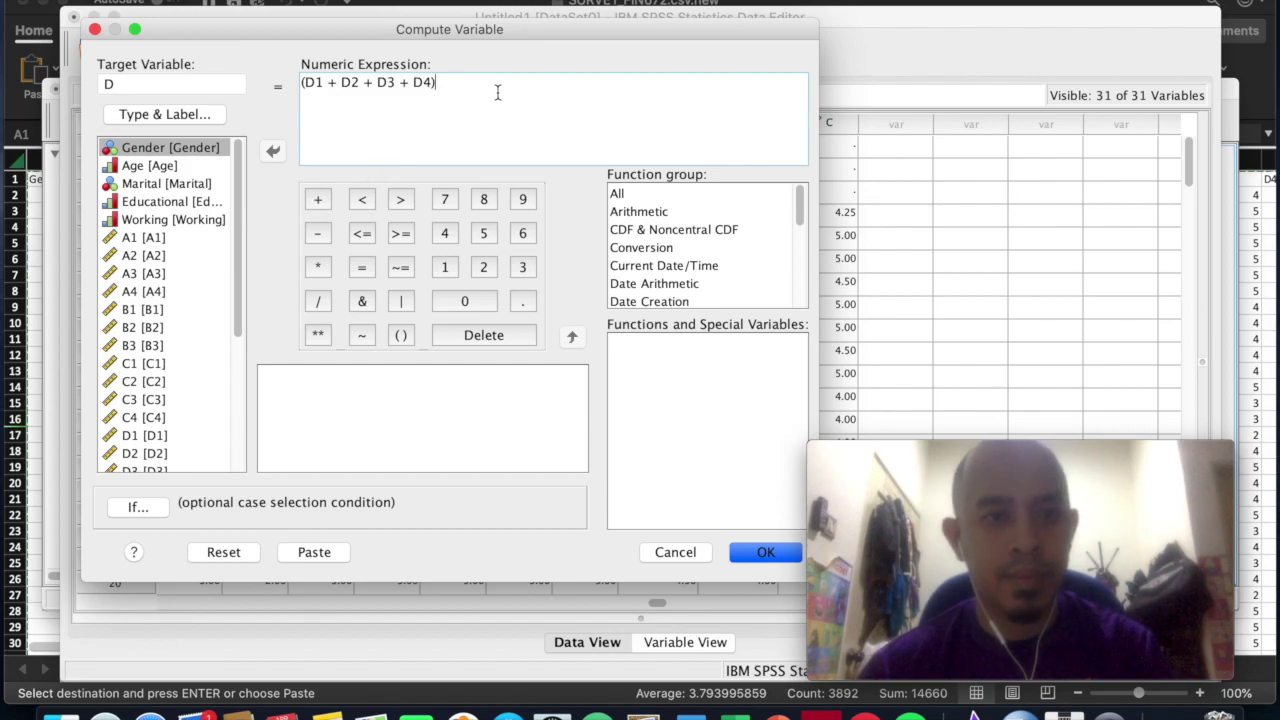
{"action": "left_click", "coordinate": [447, 233]}
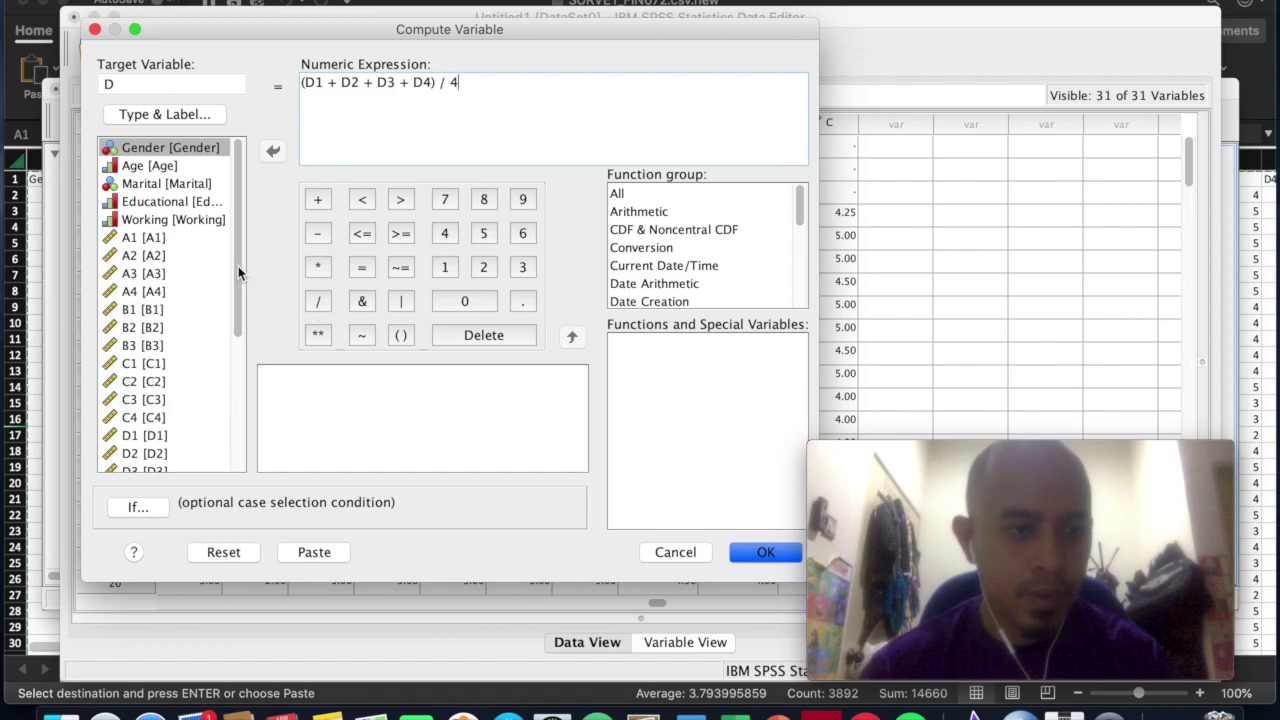
{"action": "left_click_drag", "start_coordinate": [238, 266], "coordinate": [240, 306]}
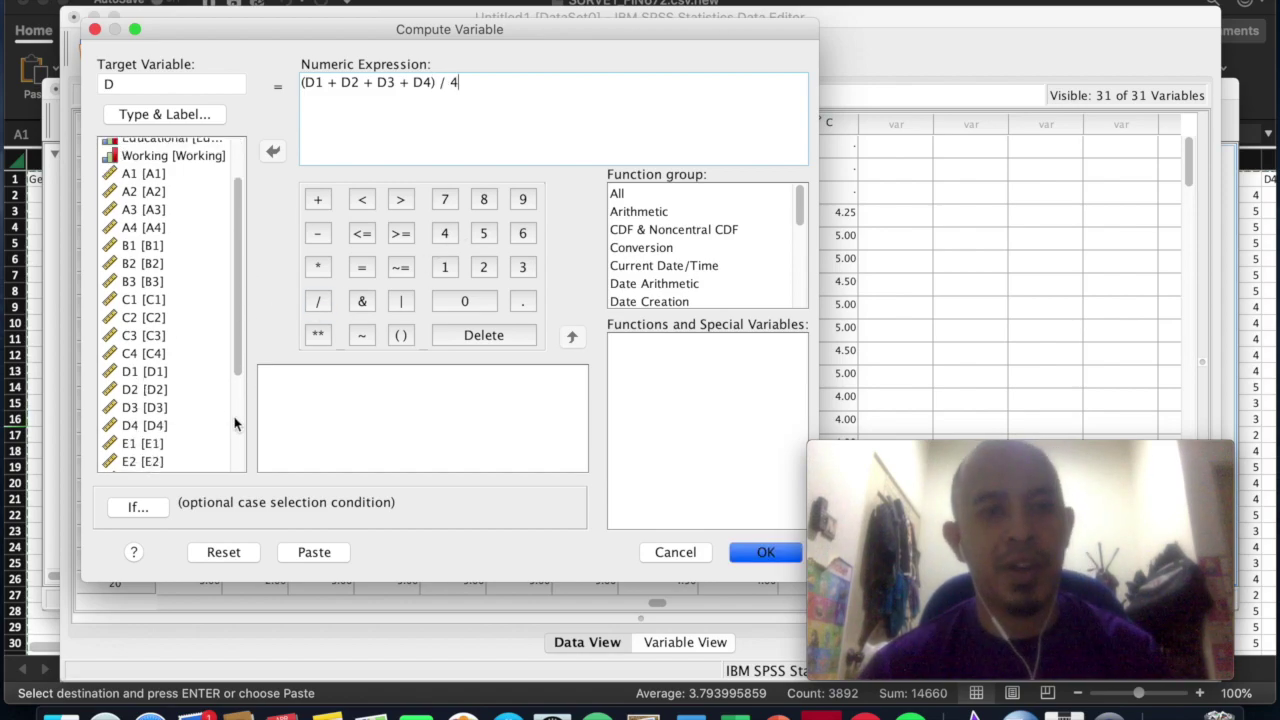
{"action": "left_click", "coordinate": [766, 556]}
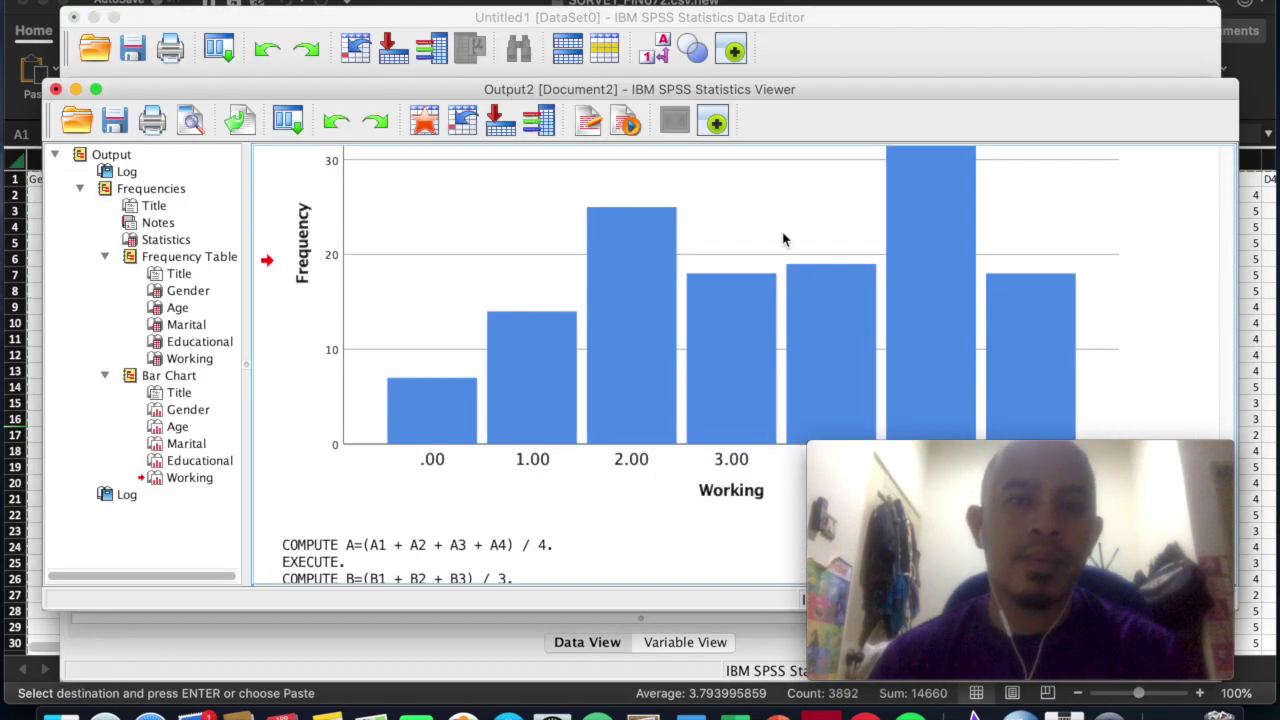
{"action": "left_click", "coordinate": [846, 20]}
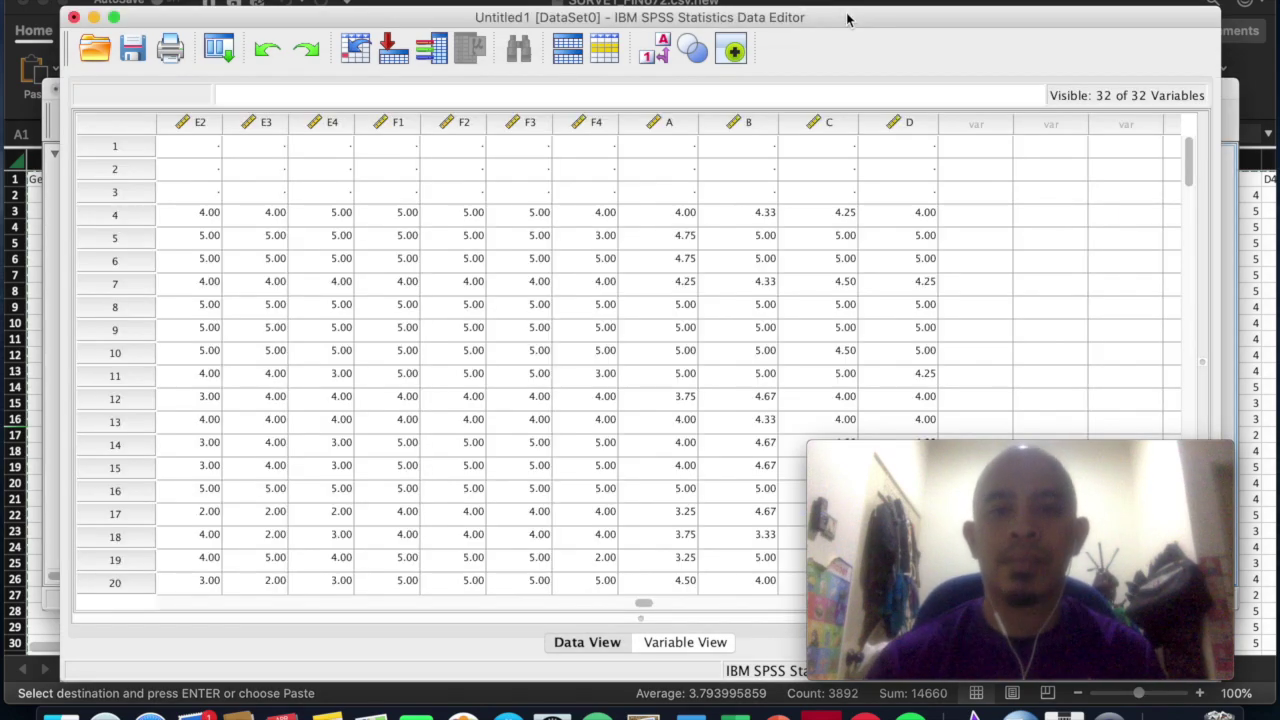
- Open Compute Variable again, clear the settings used for D, and set E as the target variable
{"action": "left_click", "coordinate": [375, 2]}
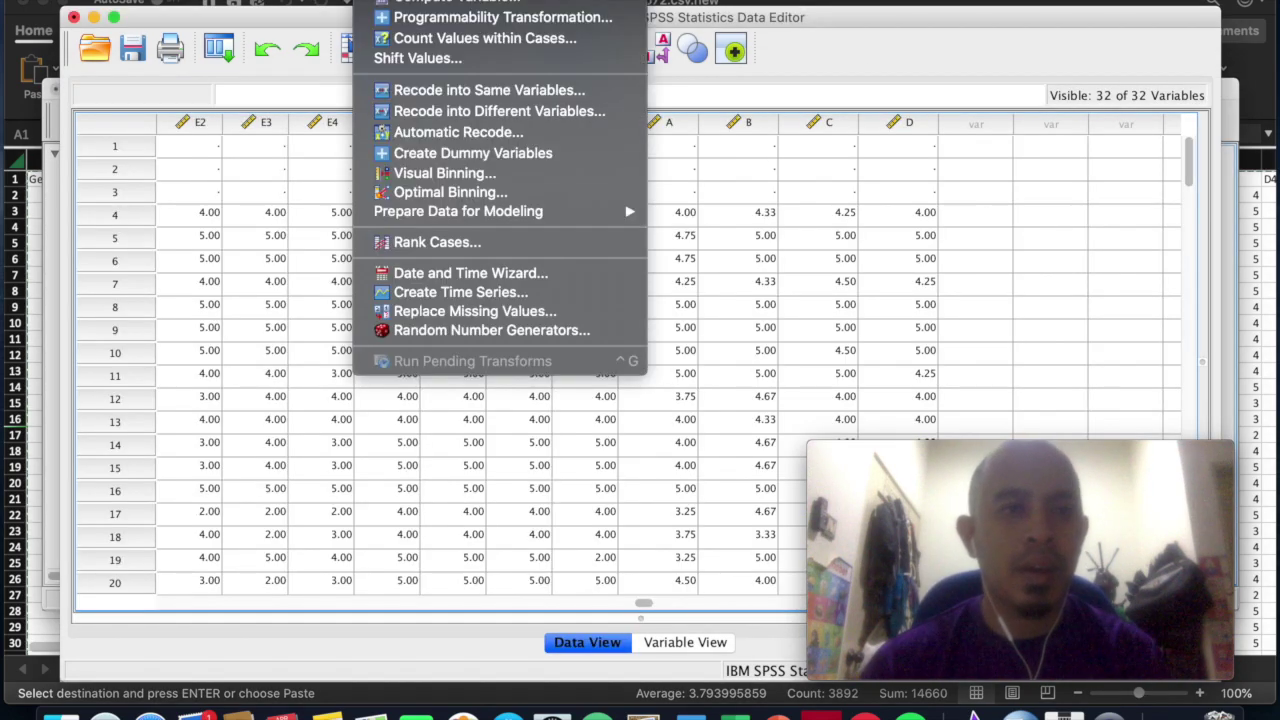
{"action": "left_click", "coordinate": [473, 5]}
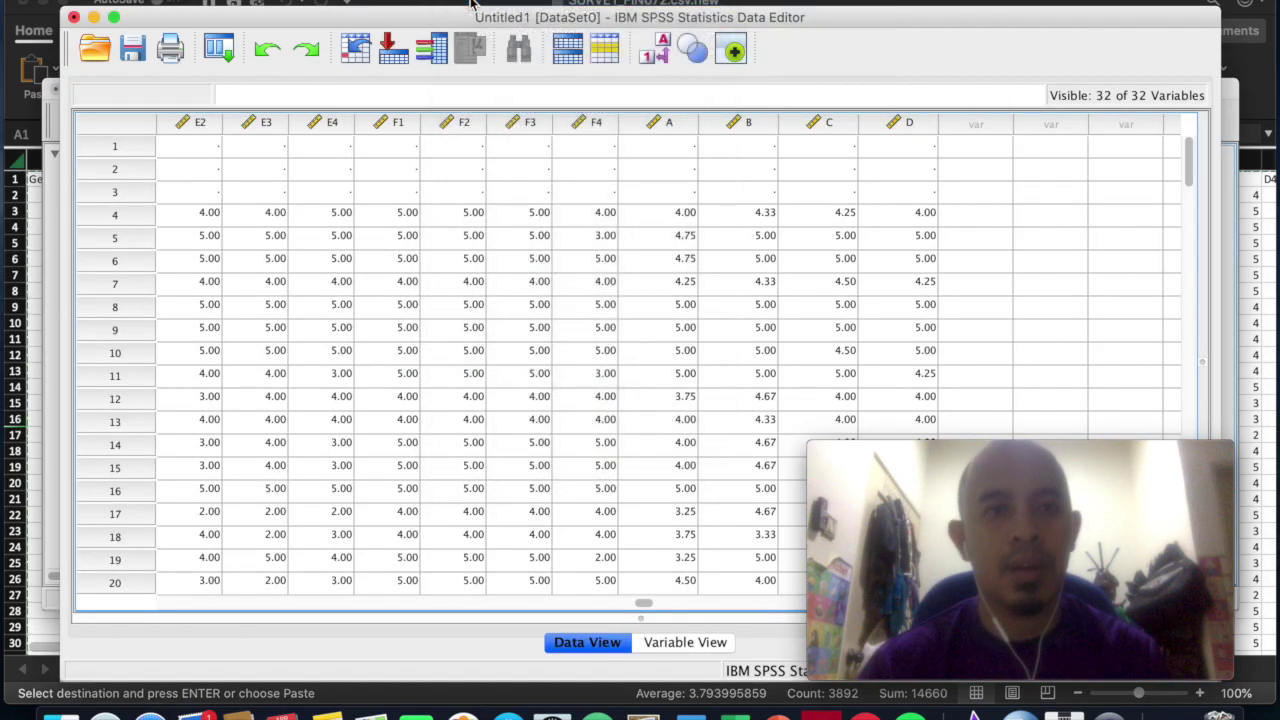
{"action": "left_click", "coordinate": [416, 2]}
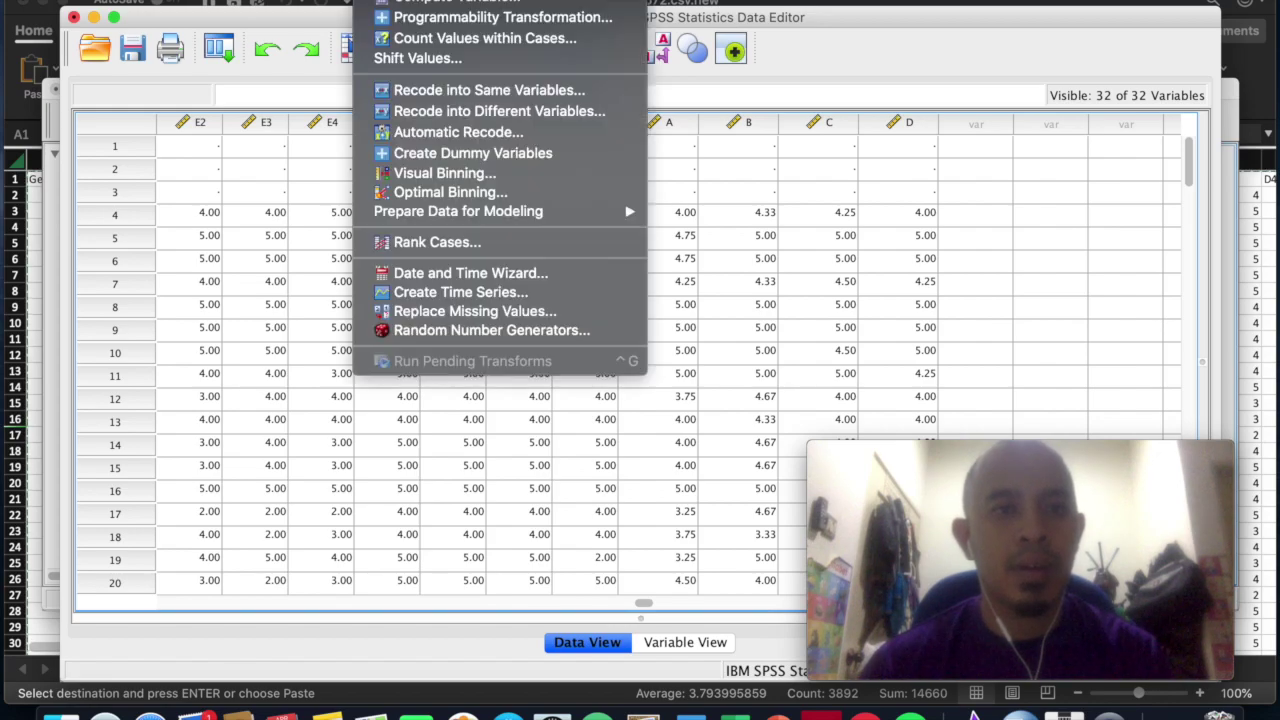
{"action": "left_click", "coordinate": [418, 3]}
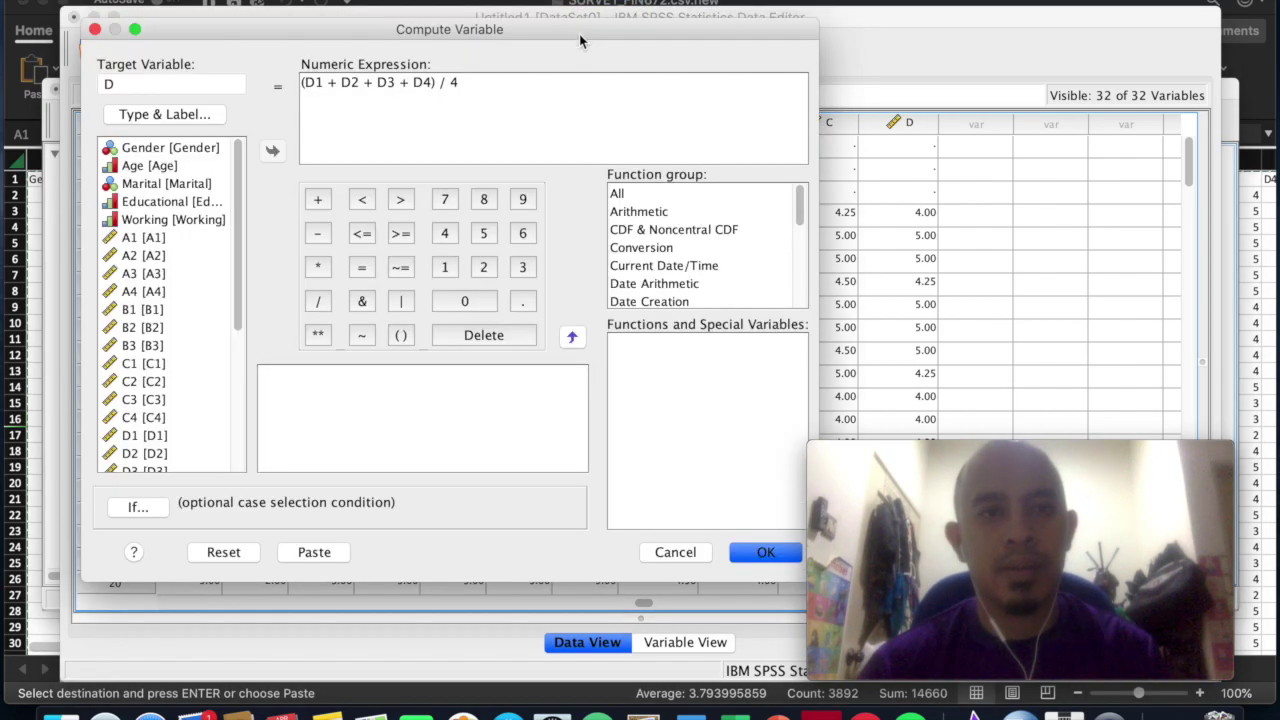
{"action": "left_click", "coordinate": [223, 552]}
{"action": "type", "text": "E"}
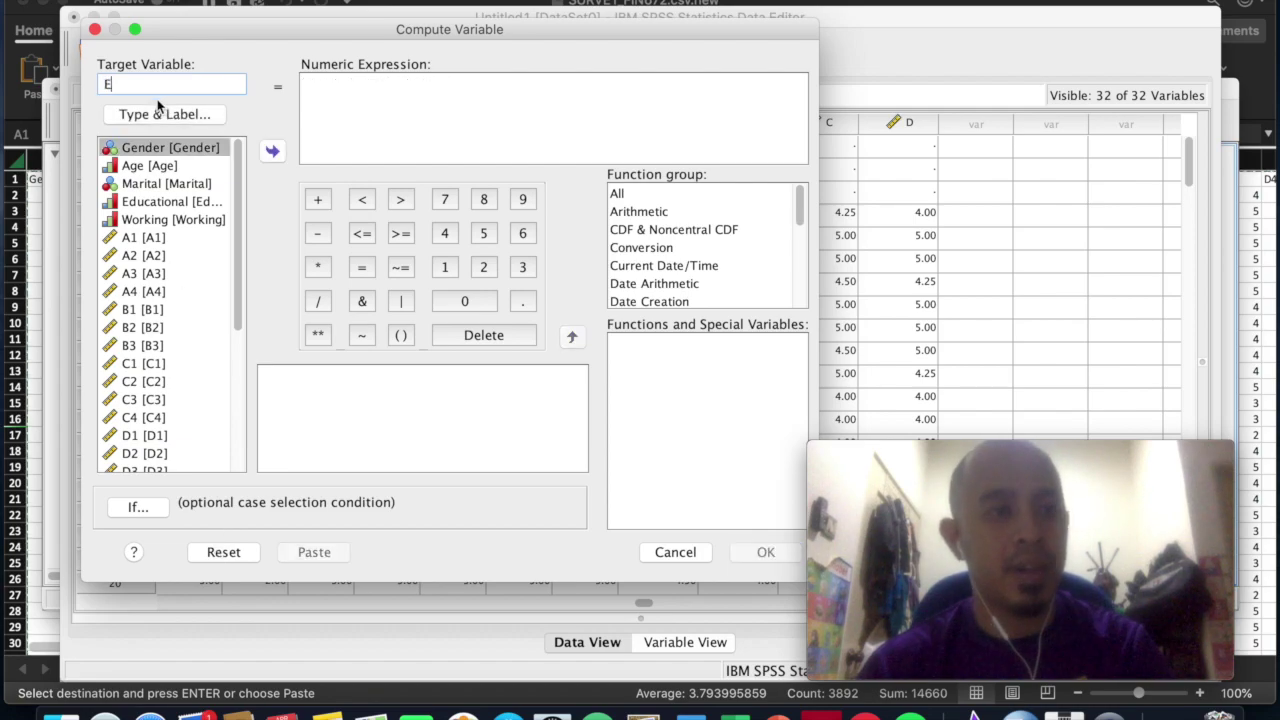
- Compute variable E with the numeric expression (E1 + E2 + E3 + E4) / 4 and return to the Data Editor
{"action": "left_click", "coordinate": [337, 90]}
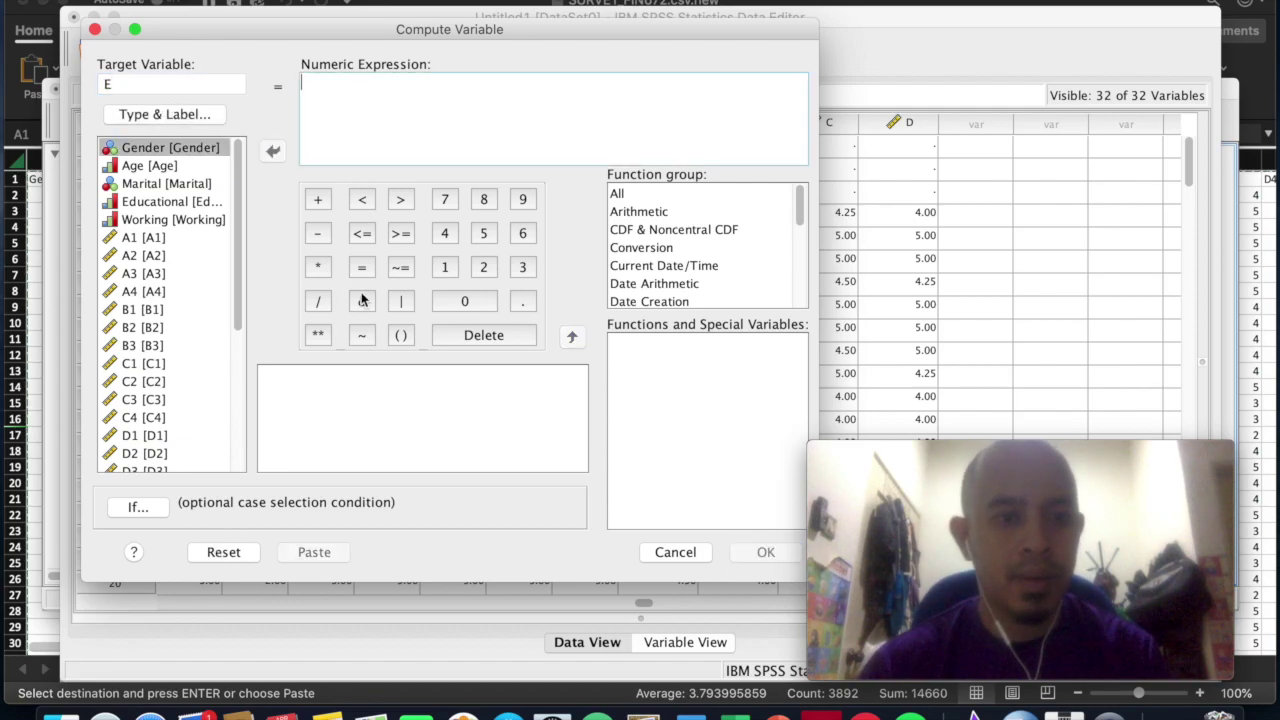
{"action": "left_click", "coordinate": [402, 335]}
{"action": "type", "text": "E1"}
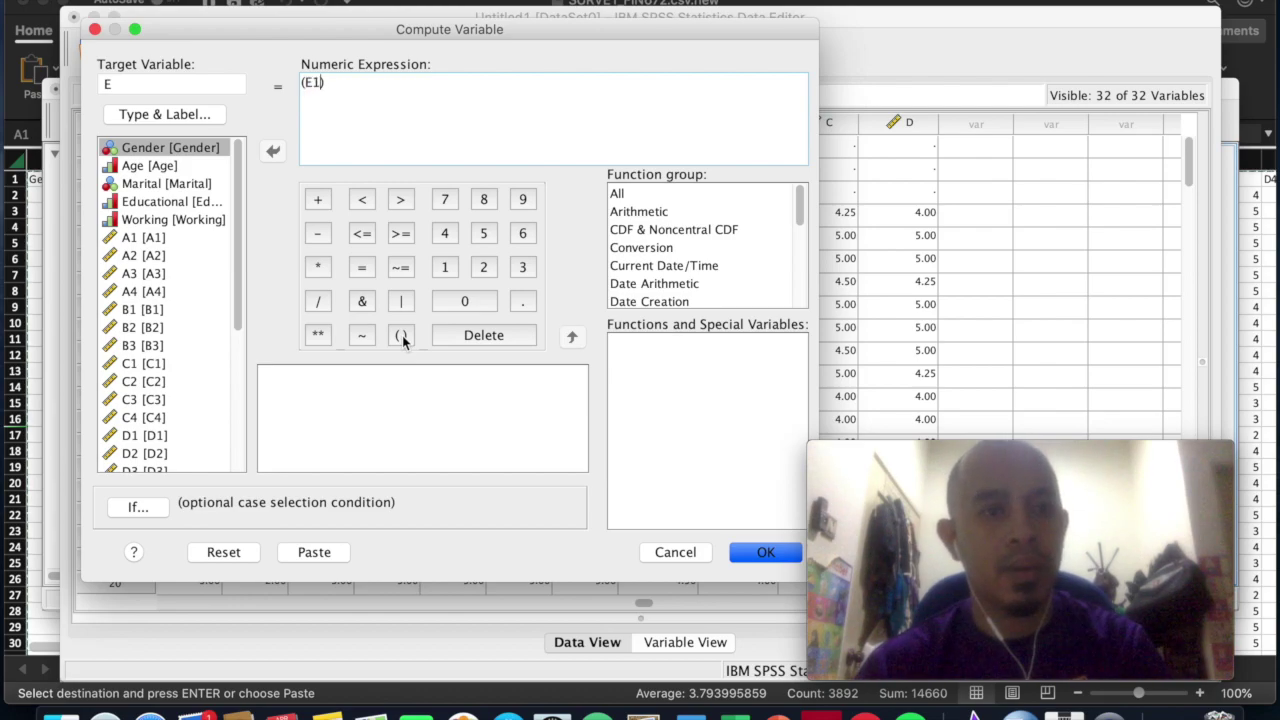
{"action": "left_click", "coordinate": [318, 198]}
{"action": "type", "text": "E2"}
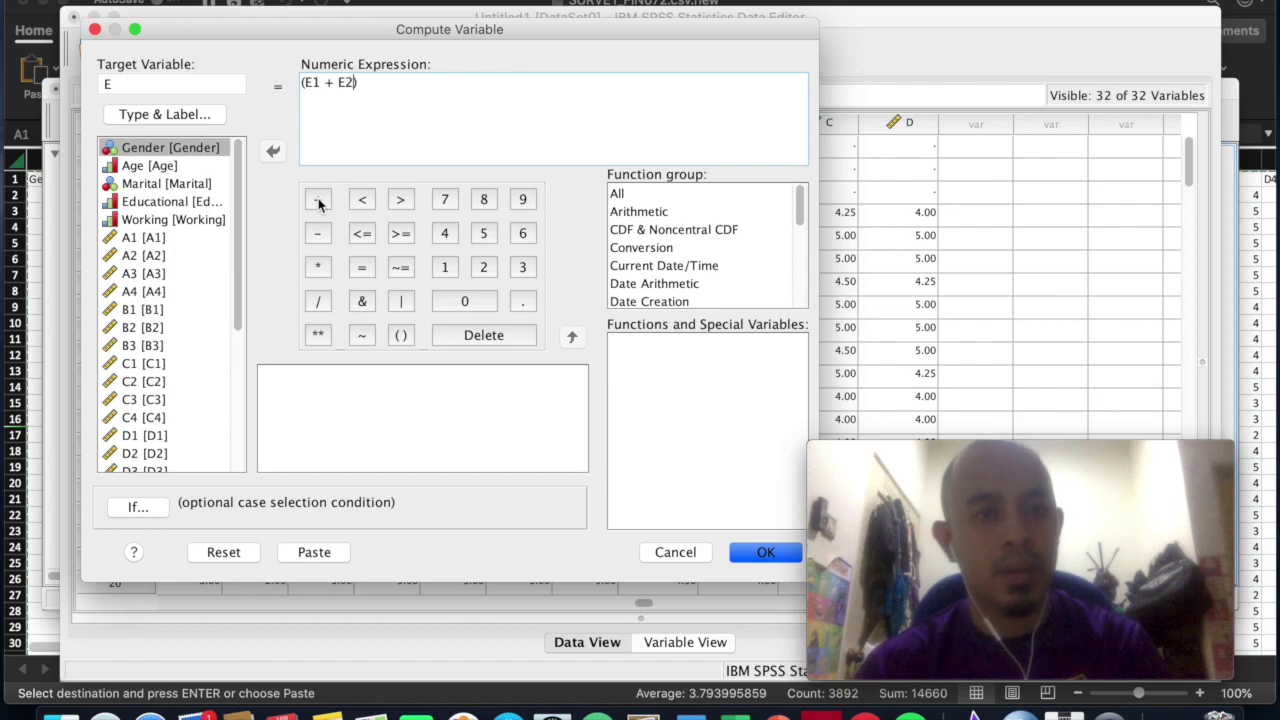
{"action": "left_click", "coordinate": [318, 198]}
{"action": "type", "text": "E3"}
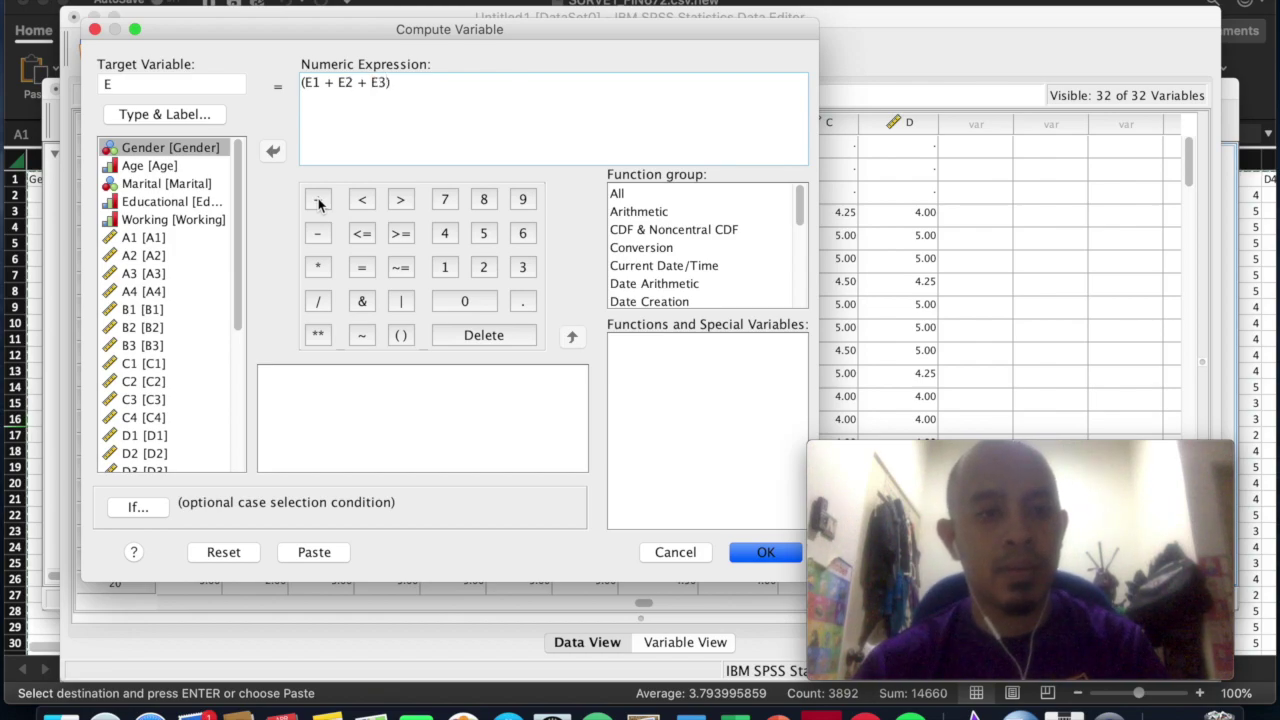
{"action": "left_click", "coordinate": [320, 197]}
{"action": "type", "text": "E4"}
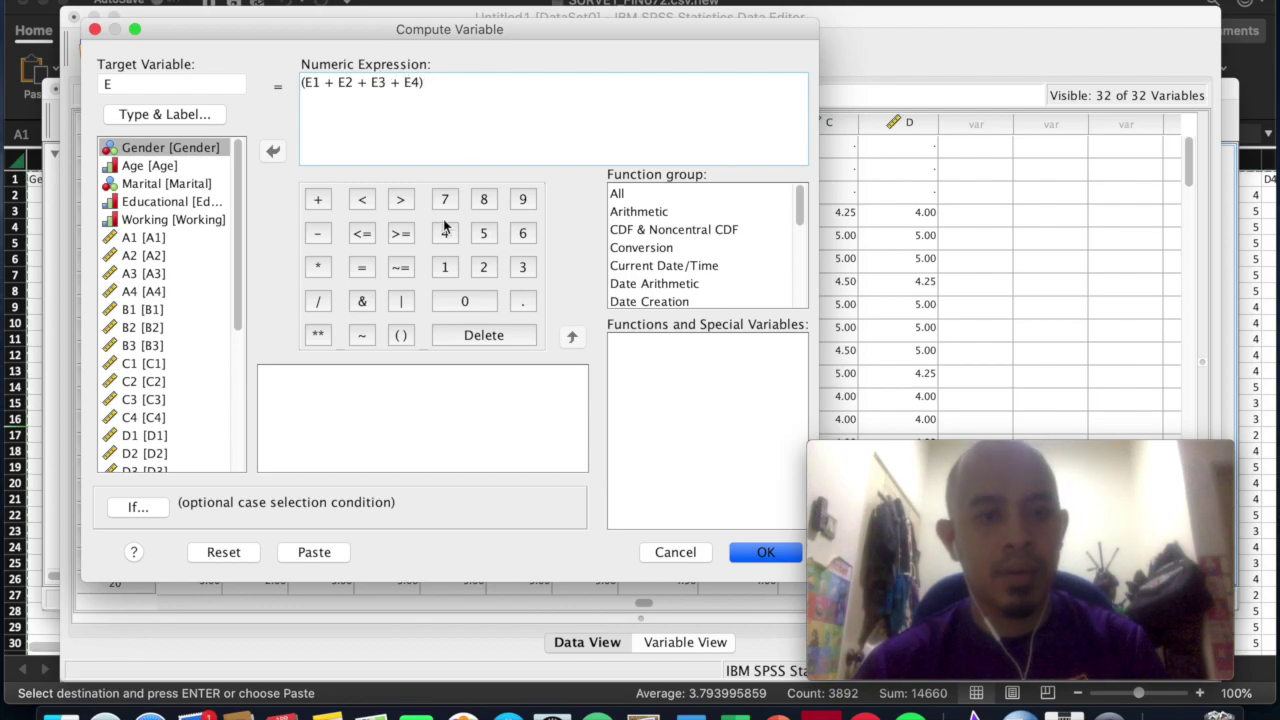
{"action": "left_click", "coordinate": [322, 305]}
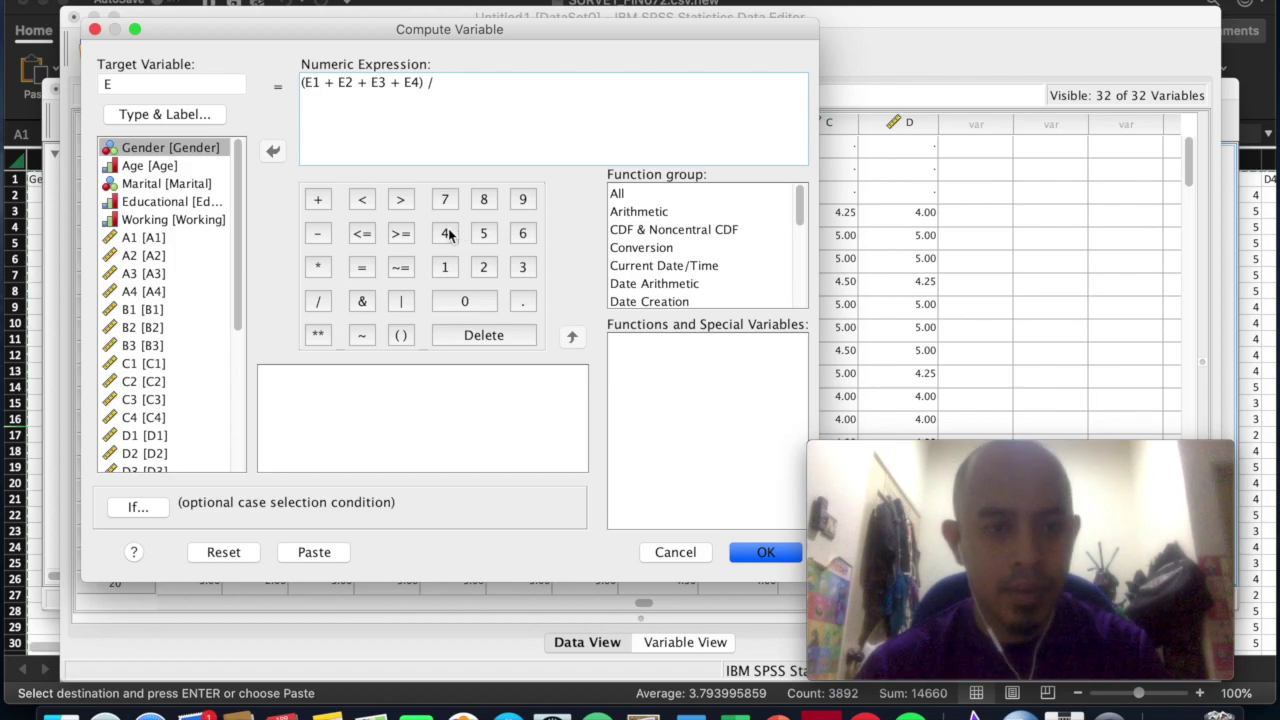
{"action": "left_click", "coordinate": [447, 236]}
{"action": "left_click_drag", "start_coordinate": [238, 262], "coordinate": [247, 355]}
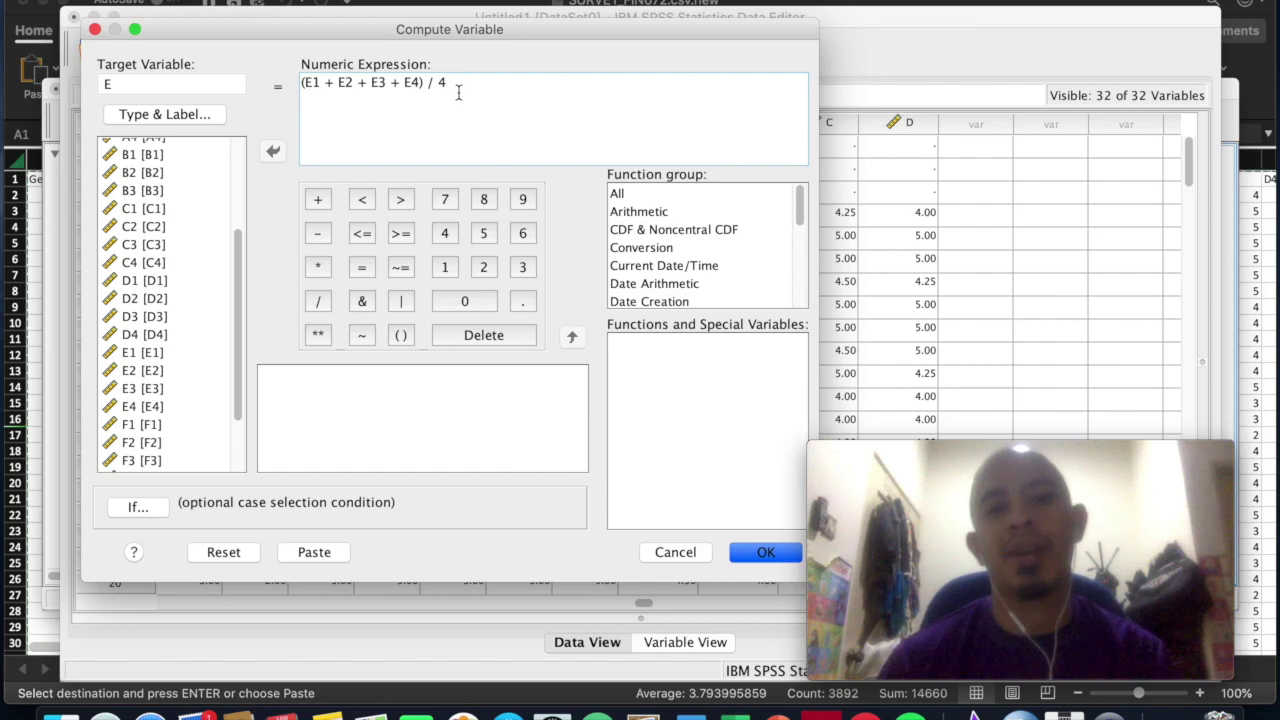
{"action": "left_click", "coordinate": [764, 554]}
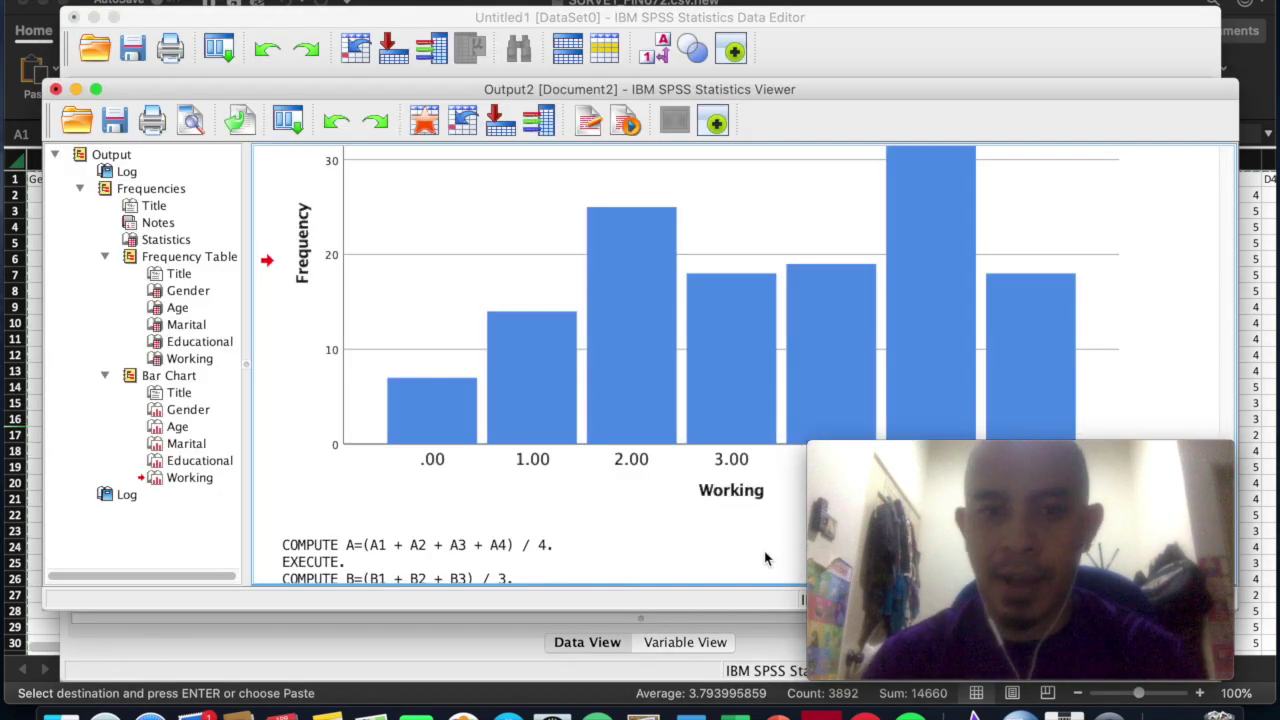
{"action": "left_click", "coordinate": [889, 42]}
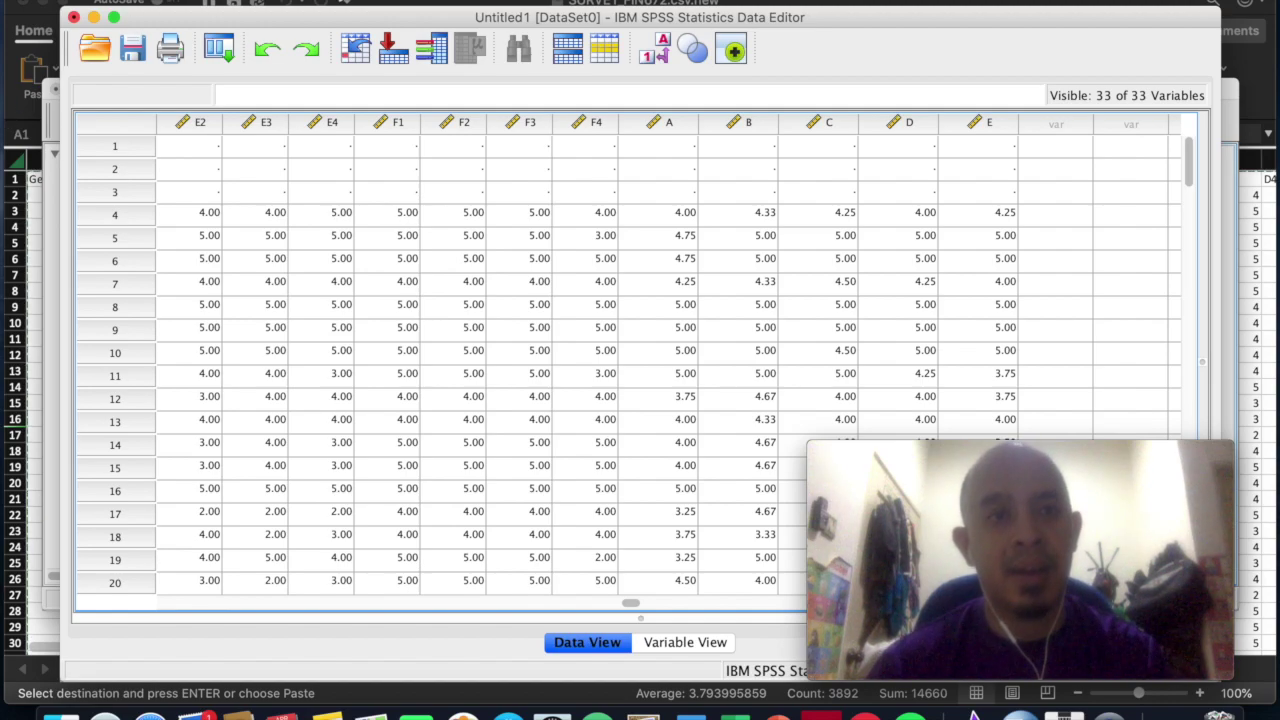
- Open Compute Variable once more, clear the settings used for E, and set F as the target variable
{"action": "left_click", "coordinate": [380, 1]}
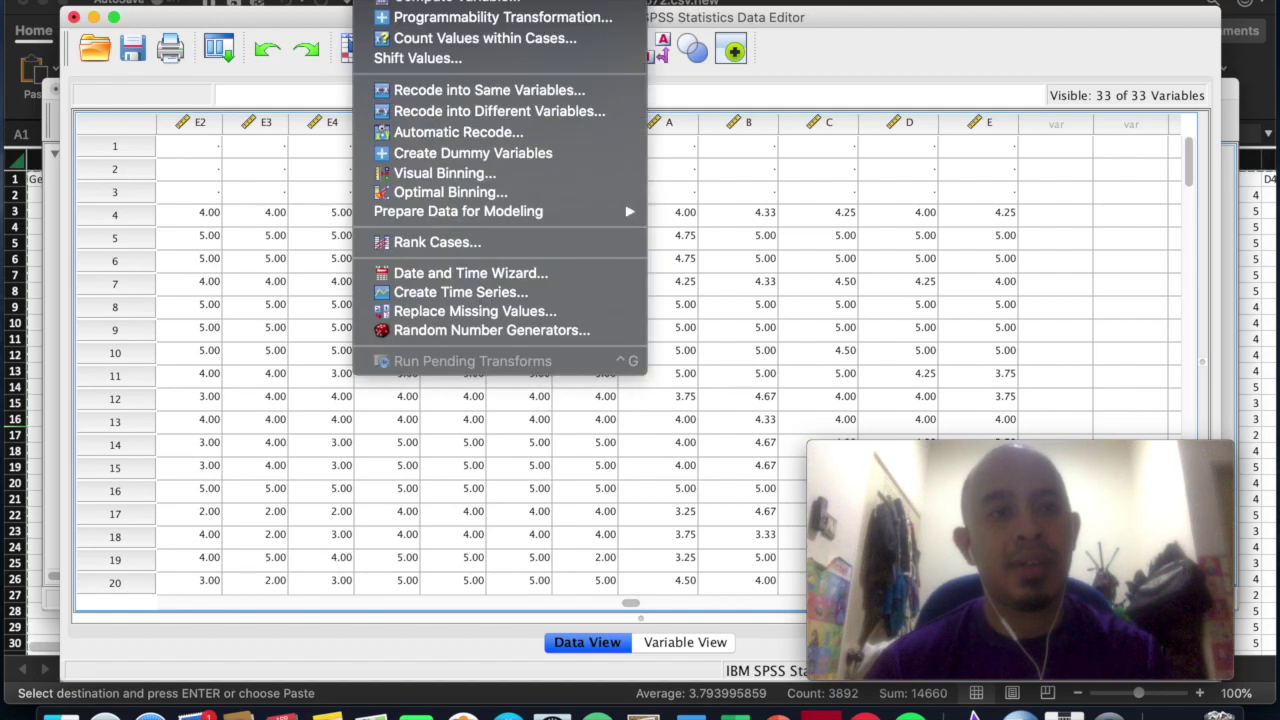
{"action": "left_click", "coordinate": [415, 3]}
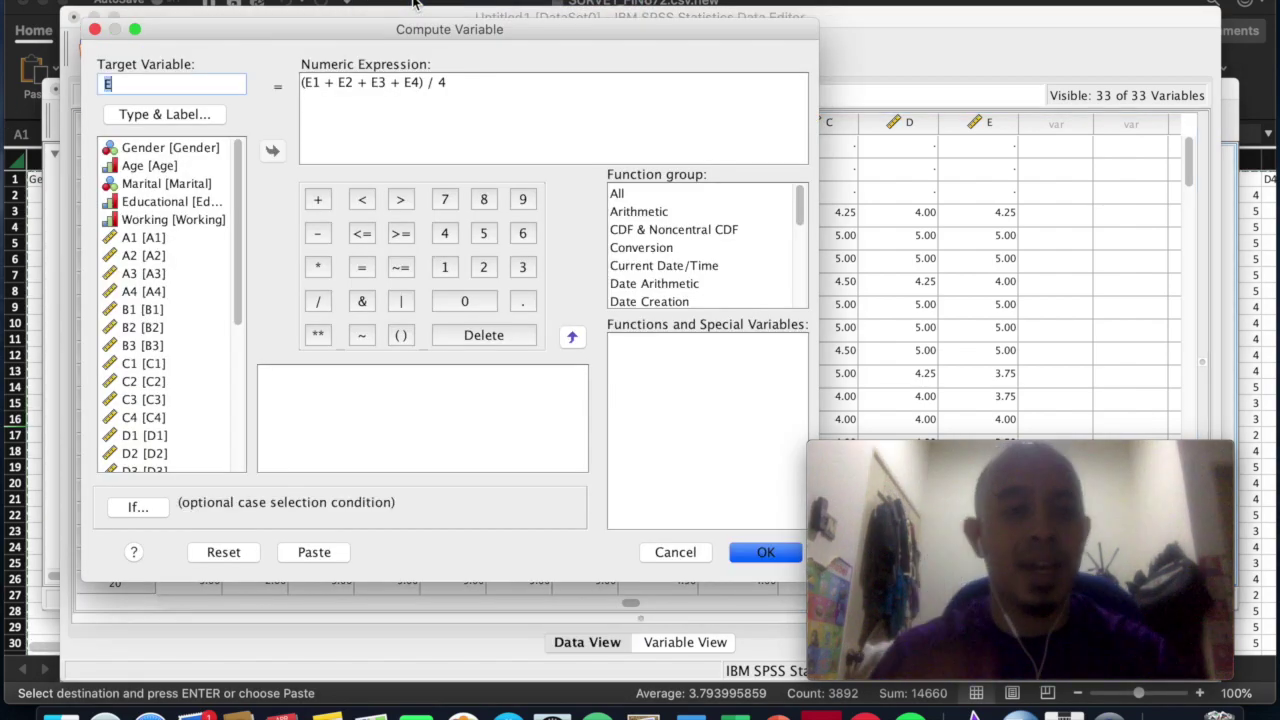
{"action": "type", "text": "F"}
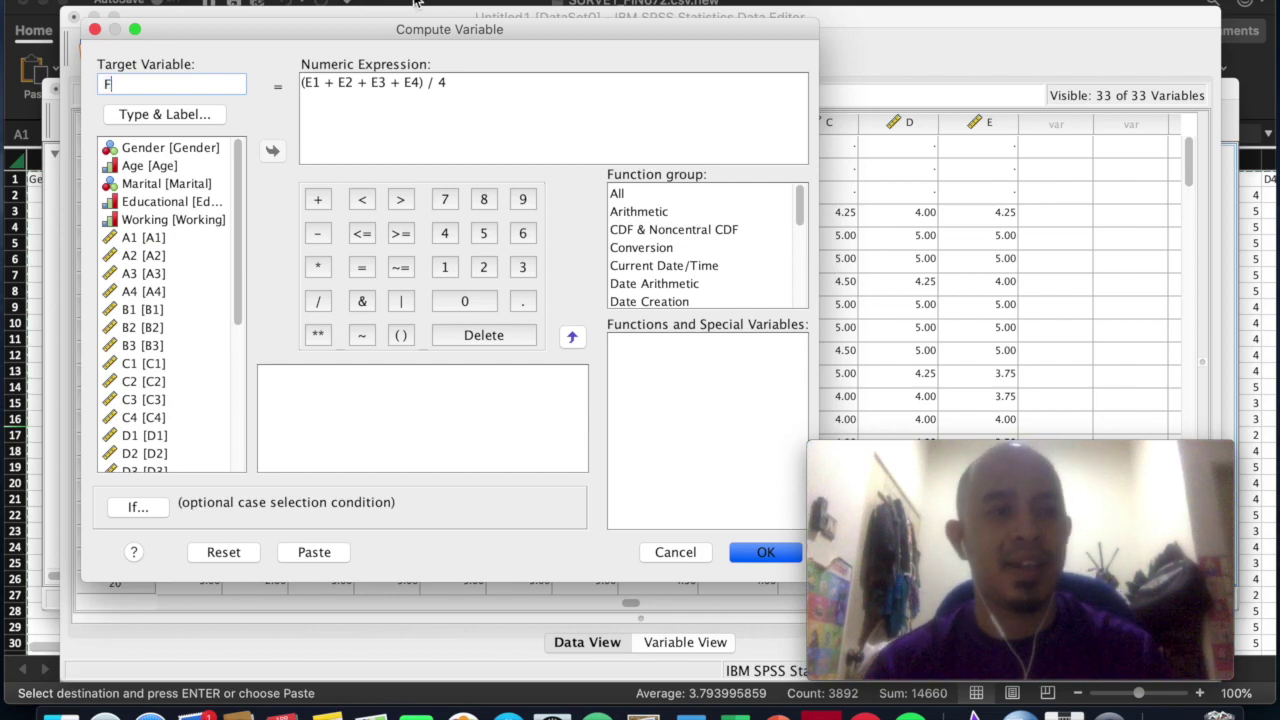
{"action": "left_click", "coordinate": [220, 556]}
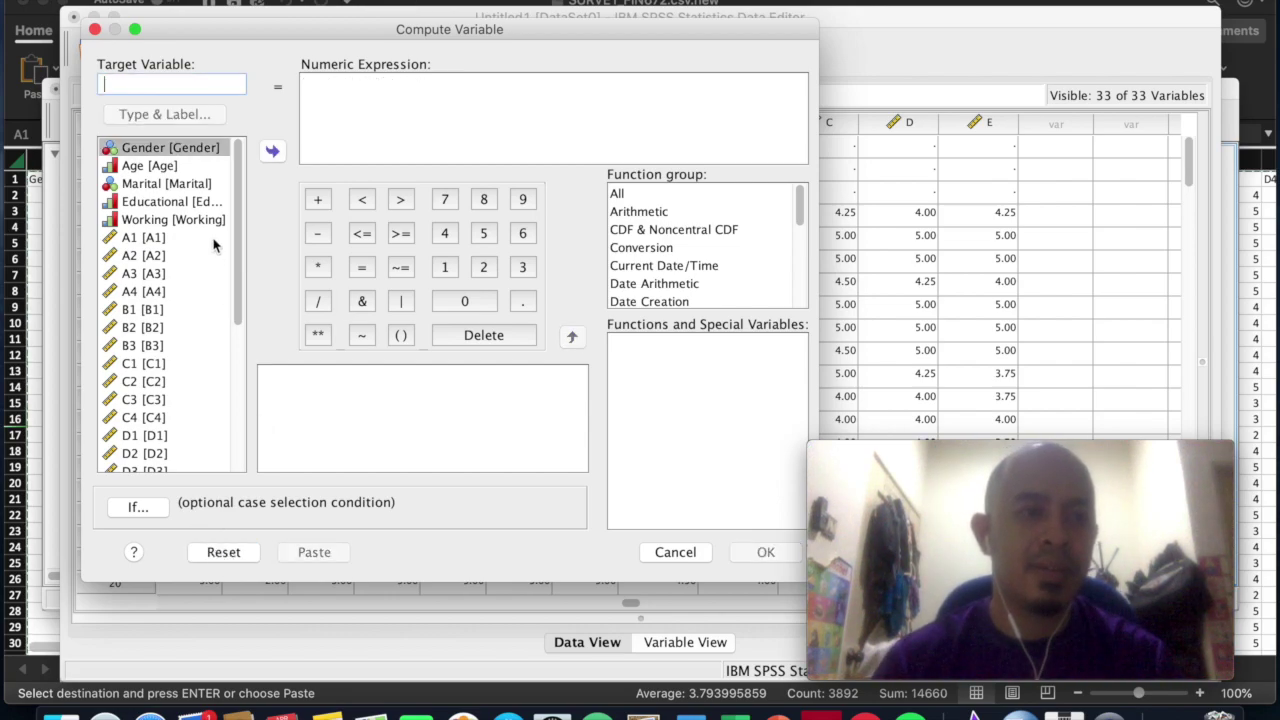
{"action": "type", "text": "F"}
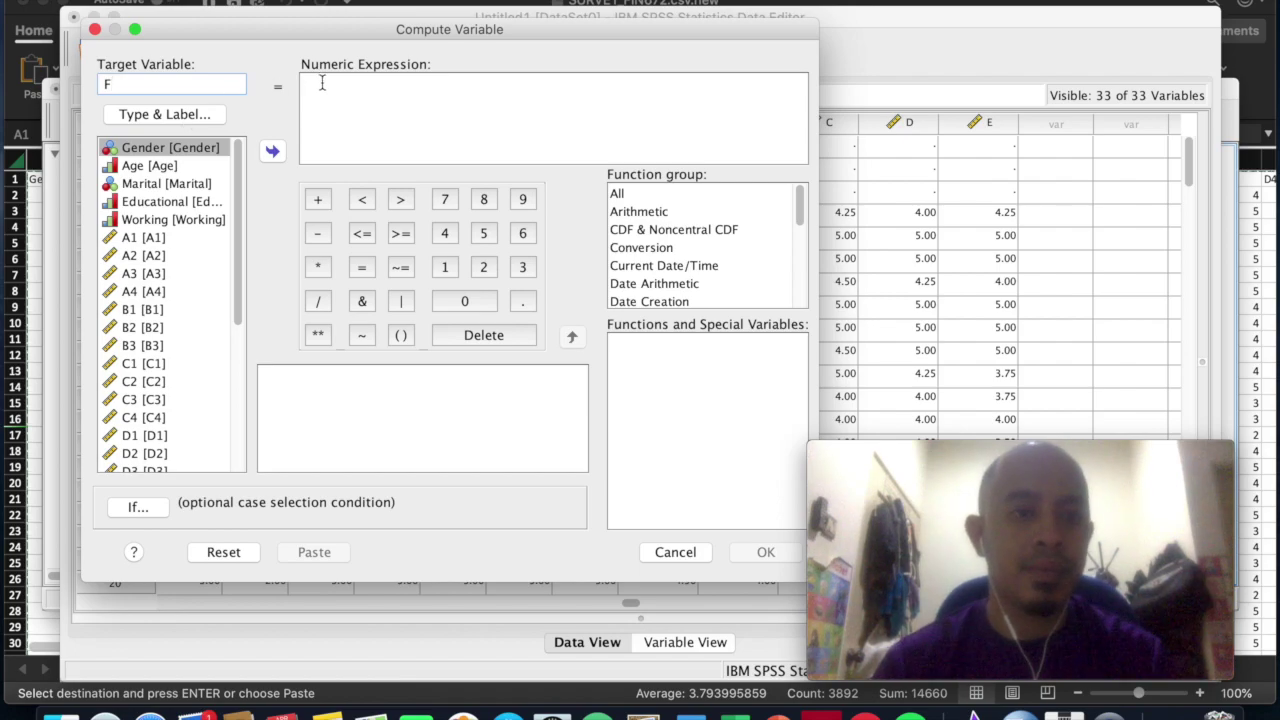
- Compute variable F with the numeric expression (F1 + F2 + F3 + F4) / 4 and return to the Data Editor
{"action": "left_click", "coordinate": [320, 82]}
{"action": "left_click", "coordinate": [402, 336]}
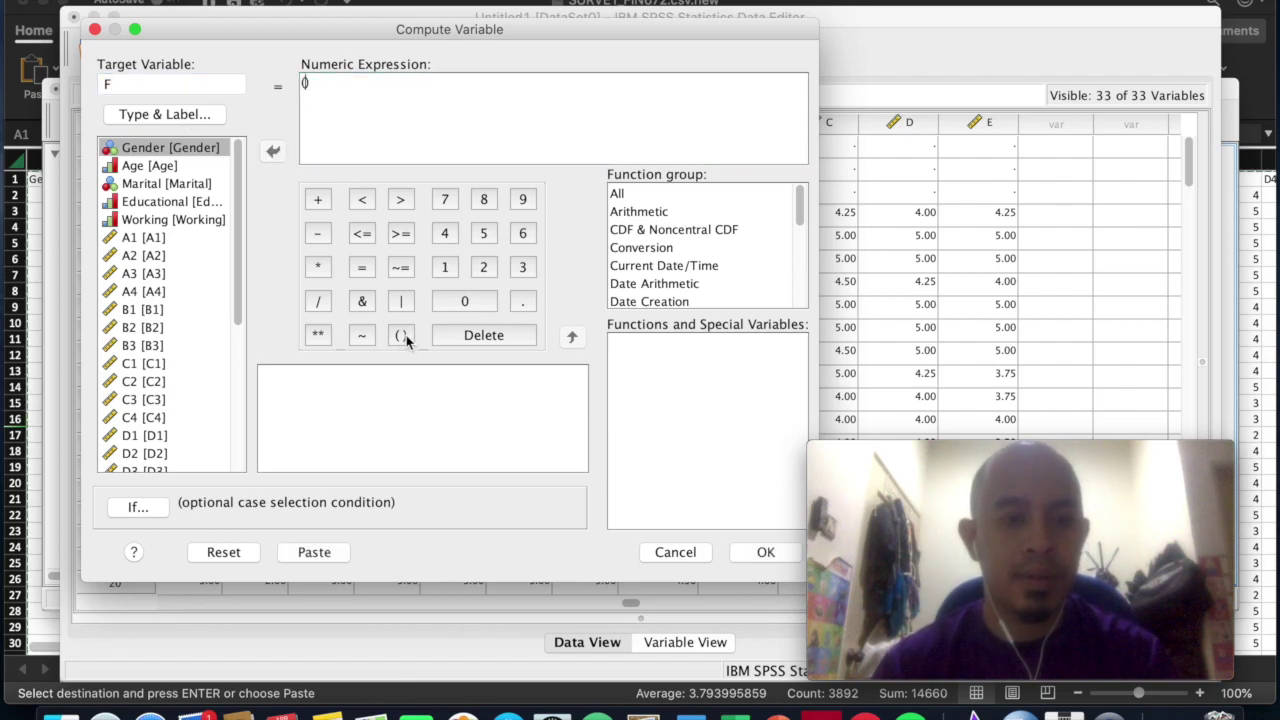
{"action": "type", "text": "F1"}
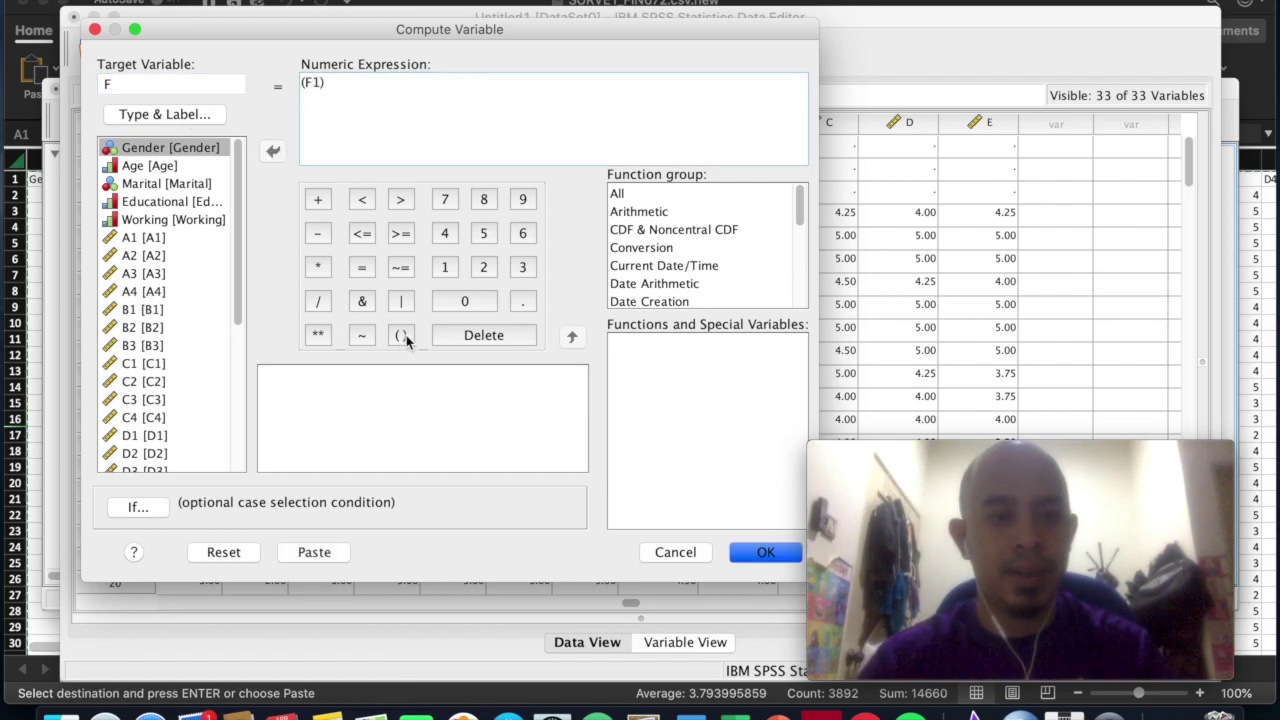
{"action": "left_click", "coordinate": [317, 201]}
{"action": "type", "text": "F2"}
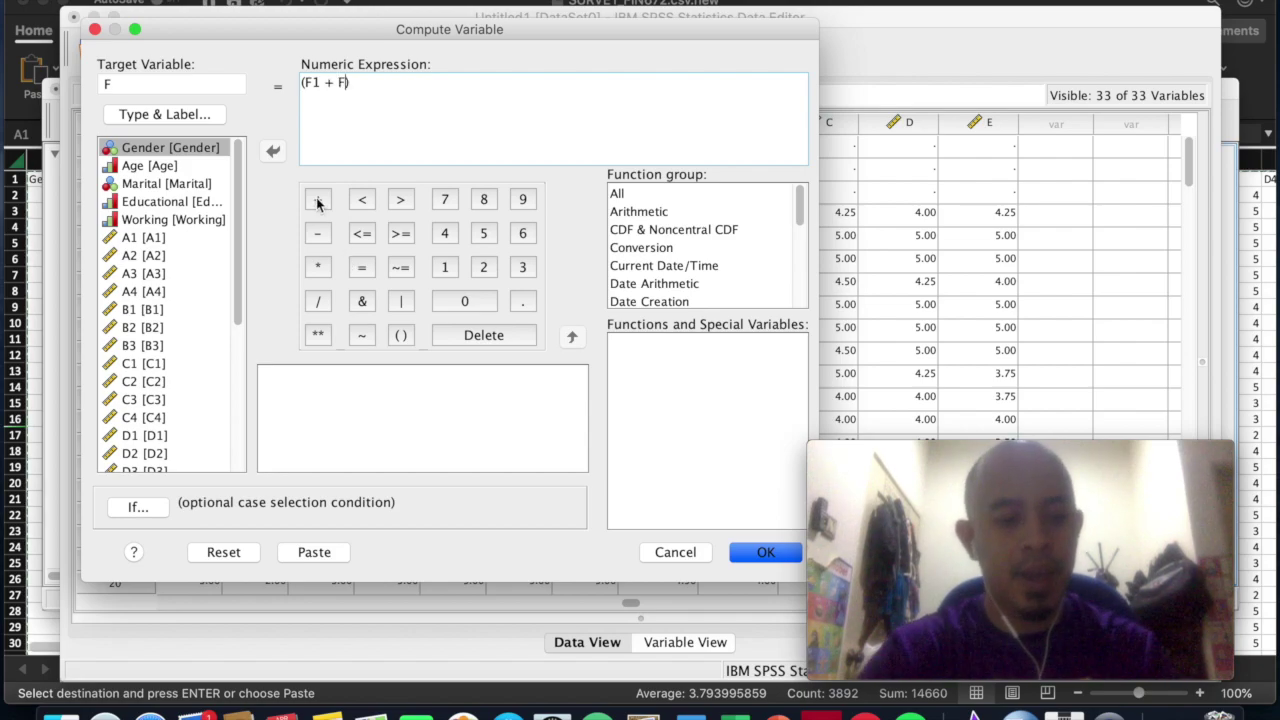
{"action": "left_click", "coordinate": [317, 201]}
{"action": "type", "text": "F3"}
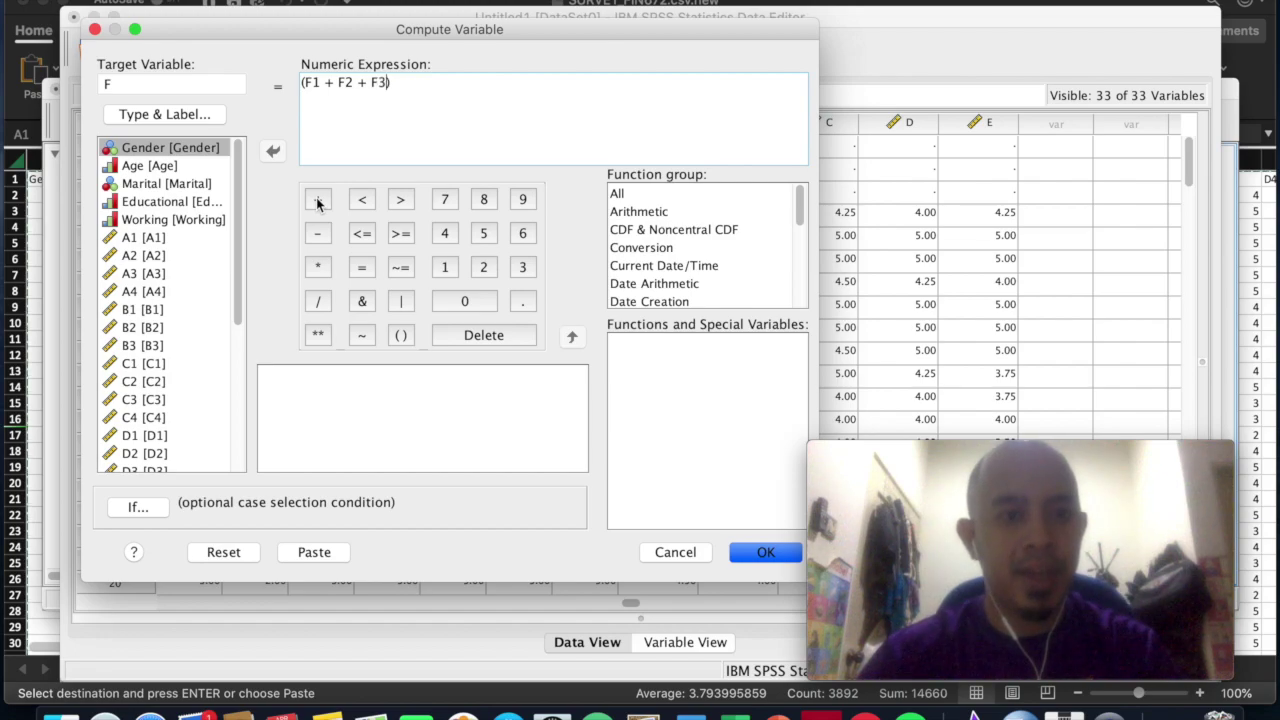
{"action": "left_click", "coordinate": [317, 201]}
{"action": "type", "text": "F4"}
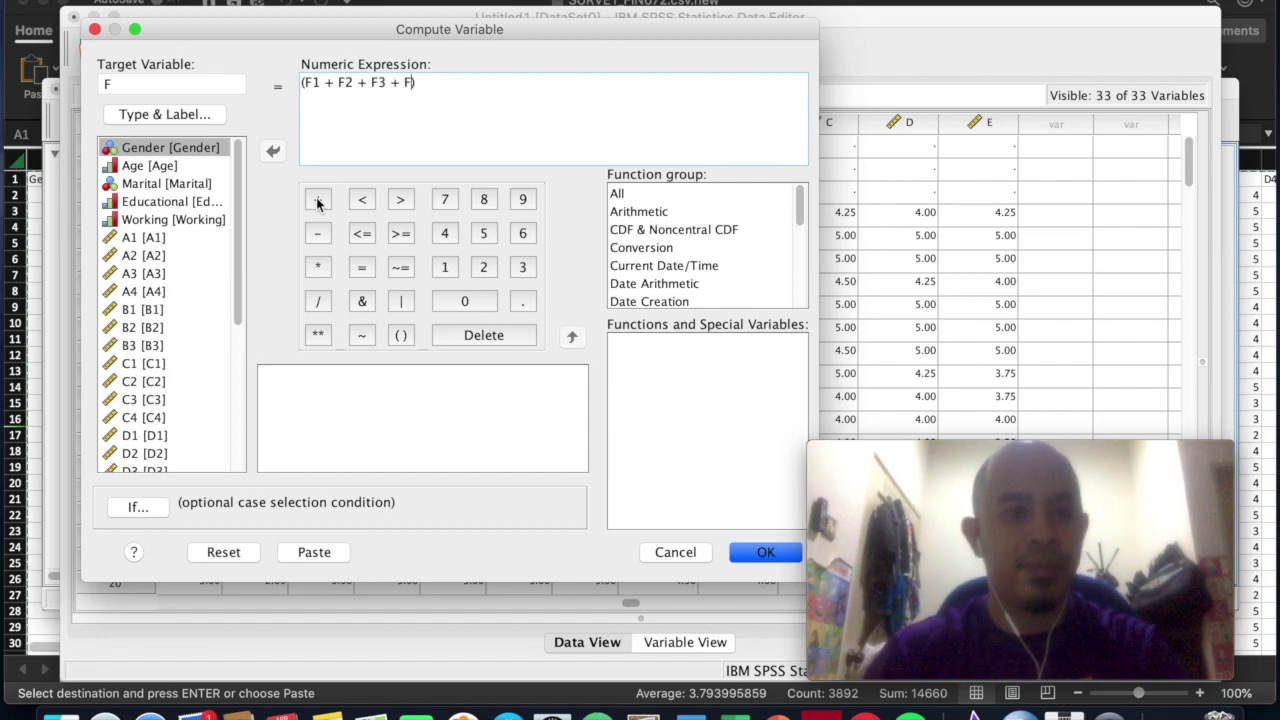
{"action": "left_click", "coordinate": [477, 79]}
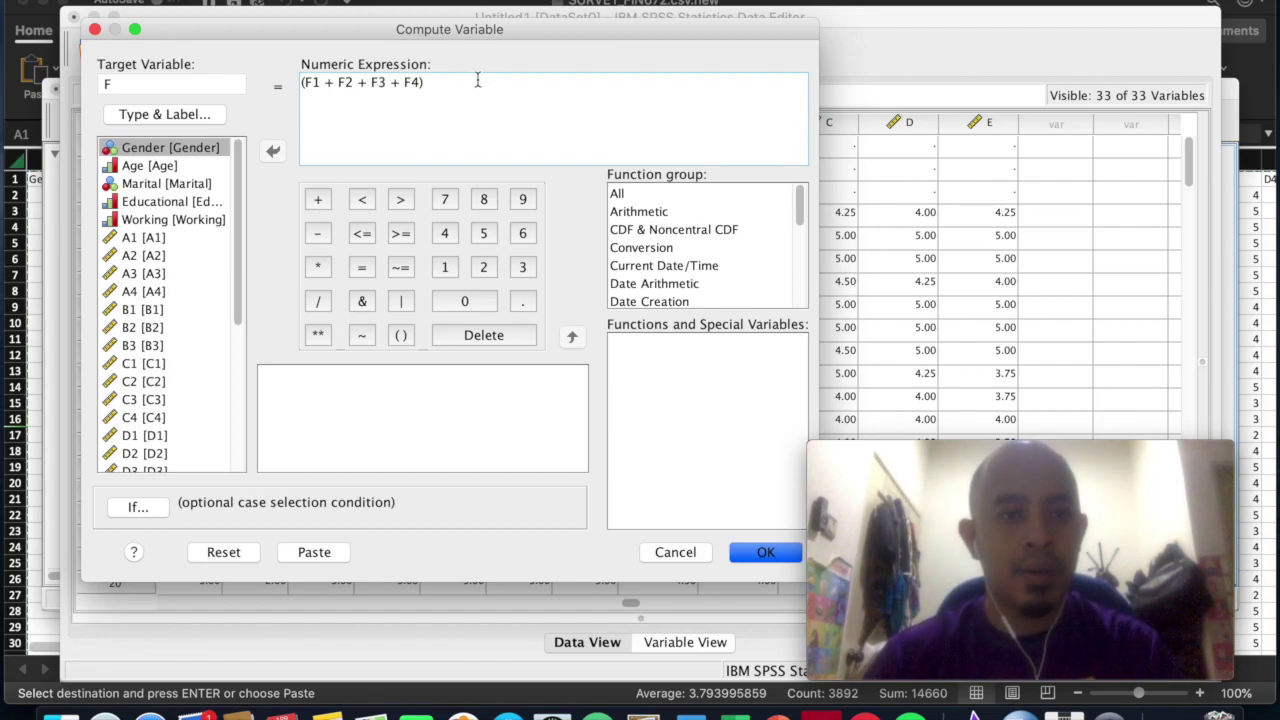
{"action": "left_click", "coordinate": [320, 301]}
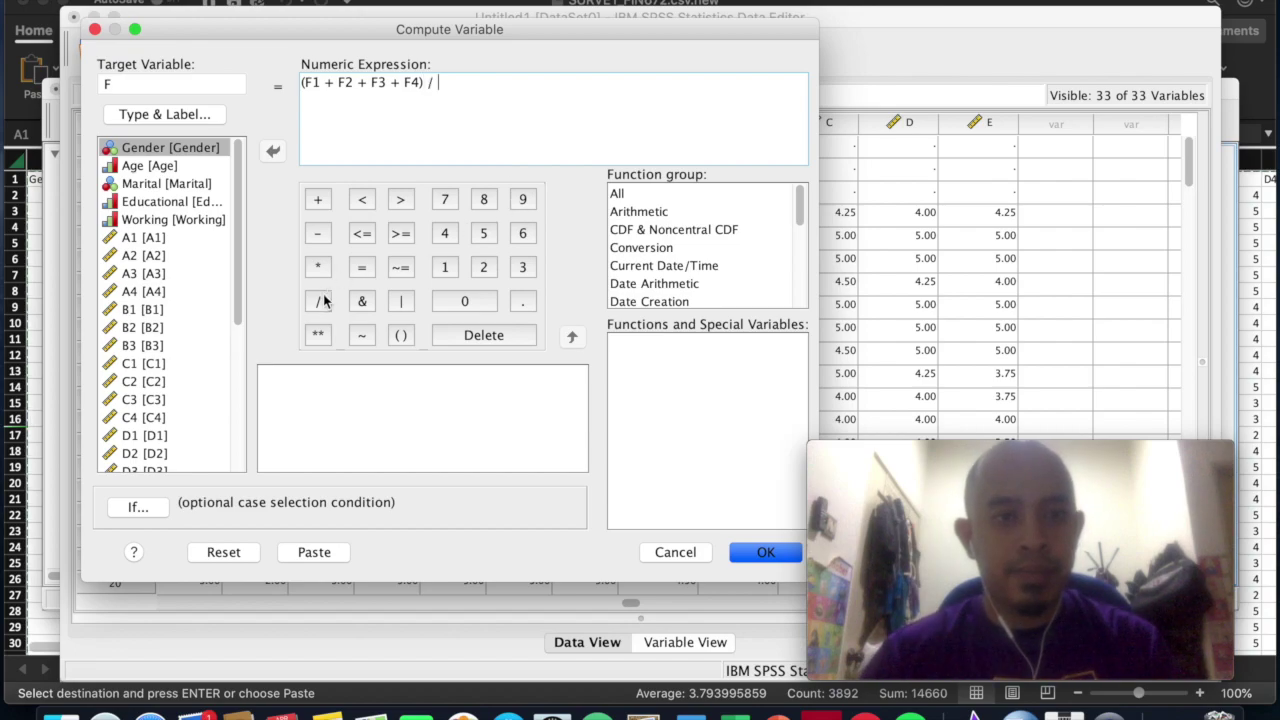
{"action": "left_click", "coordinate": [445, 233]}
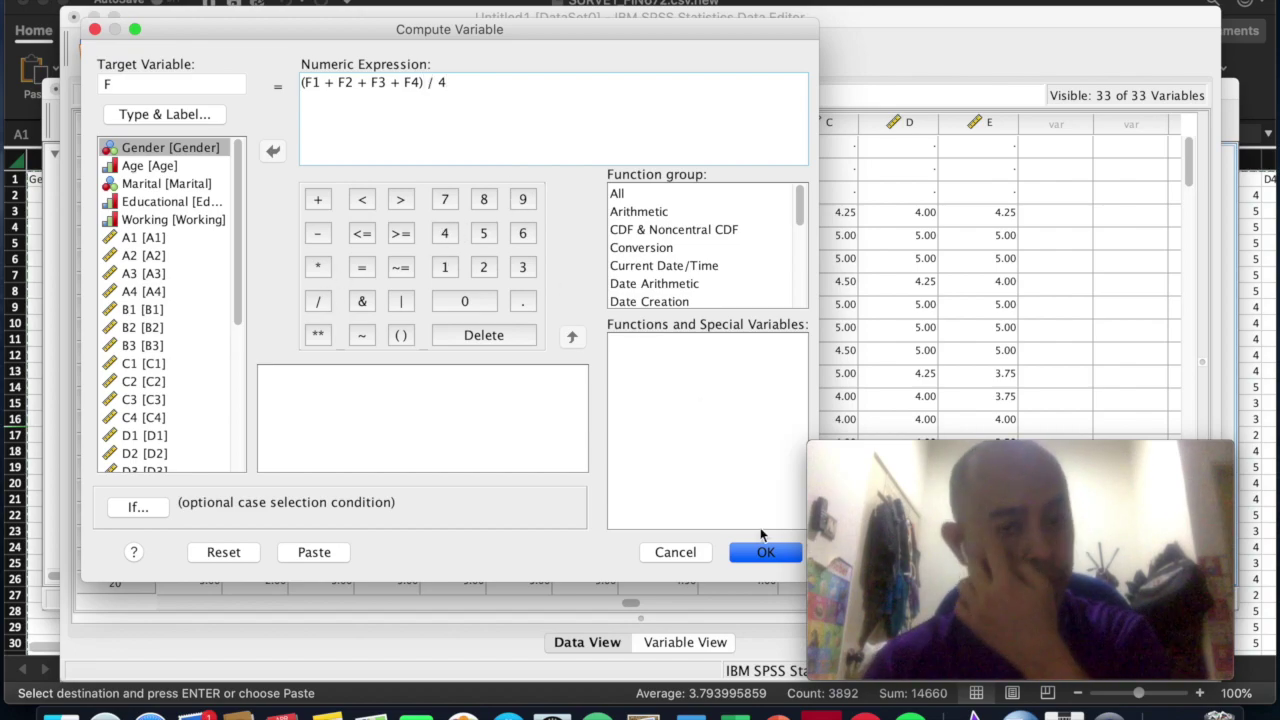
{"action": "left_click", "coordinate": [765, 552]}
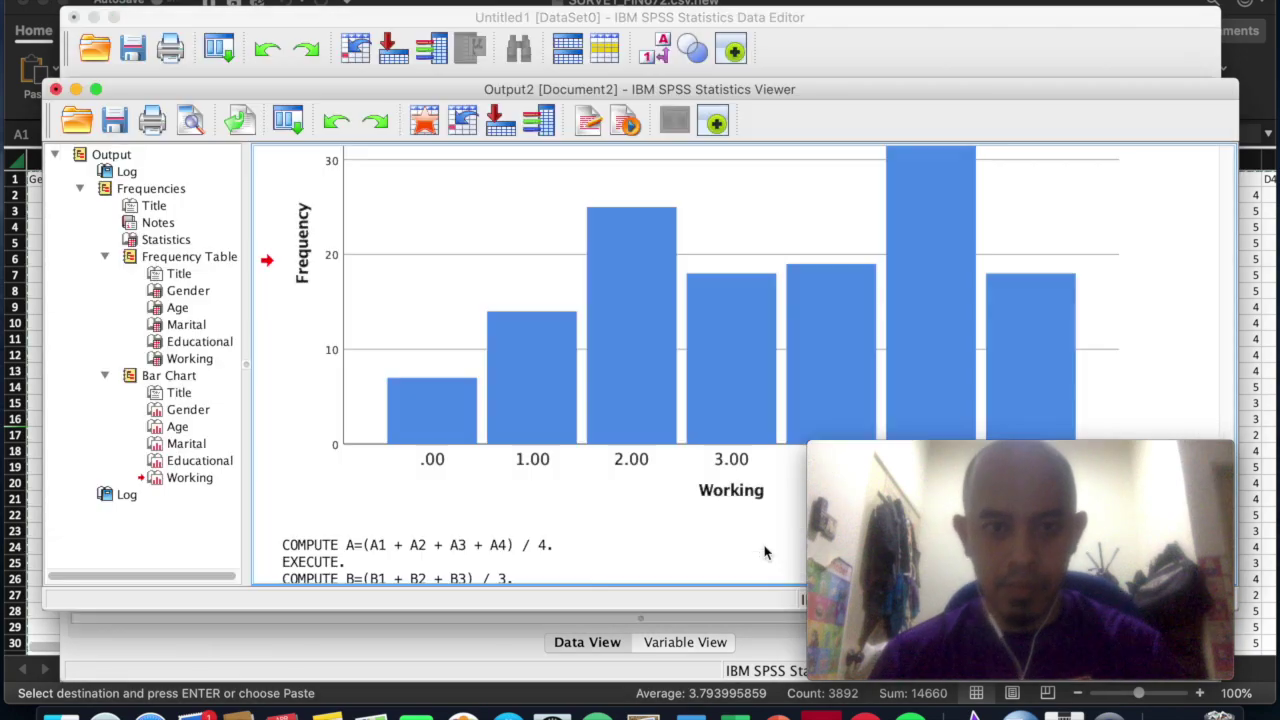
{"action": "left_click", "coordinate": [866, 42]}
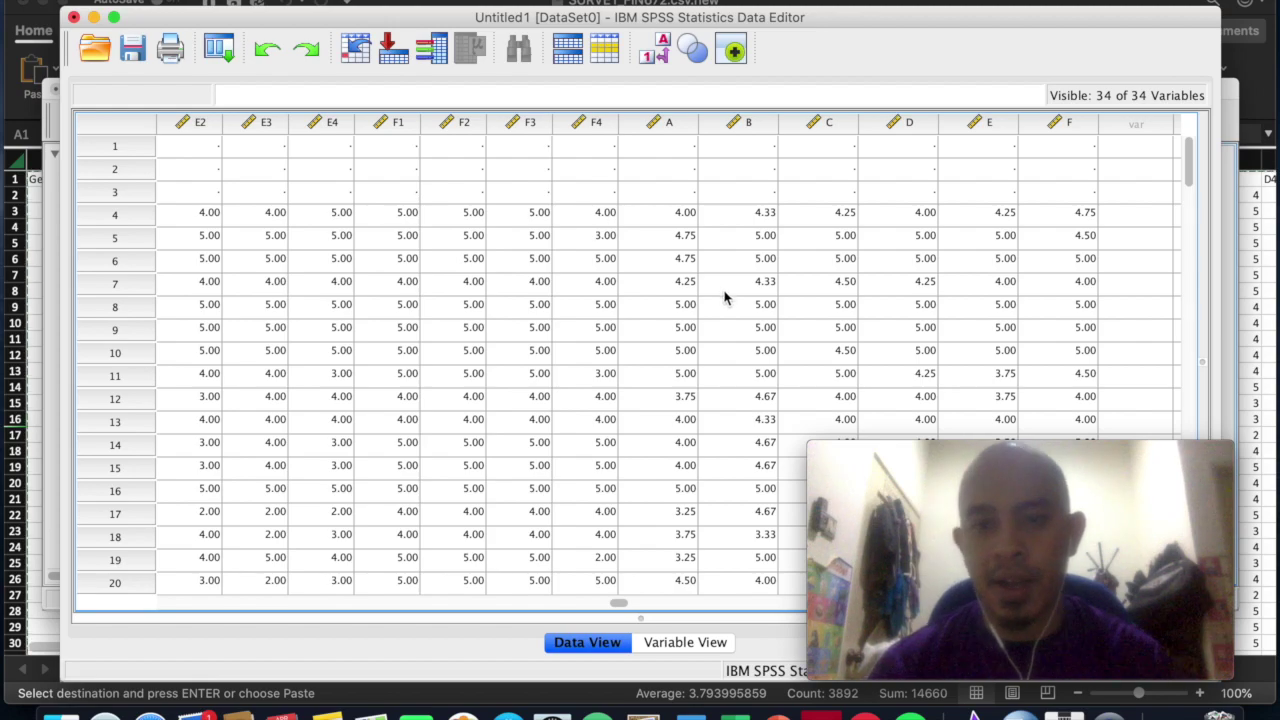
- Run a bivariate correlation analysis on construct variables A to F with Pearson coefficients, a two-tailed test and significant correlations flagged
{"action": "scroll", "coordinate": [725, 297], "scroll_direction": "right", "scroll_amount": 10}
{"action": "scroll", "coordinate": [725, 297], "scroll_direction": "left", "scroll_amount": 15}
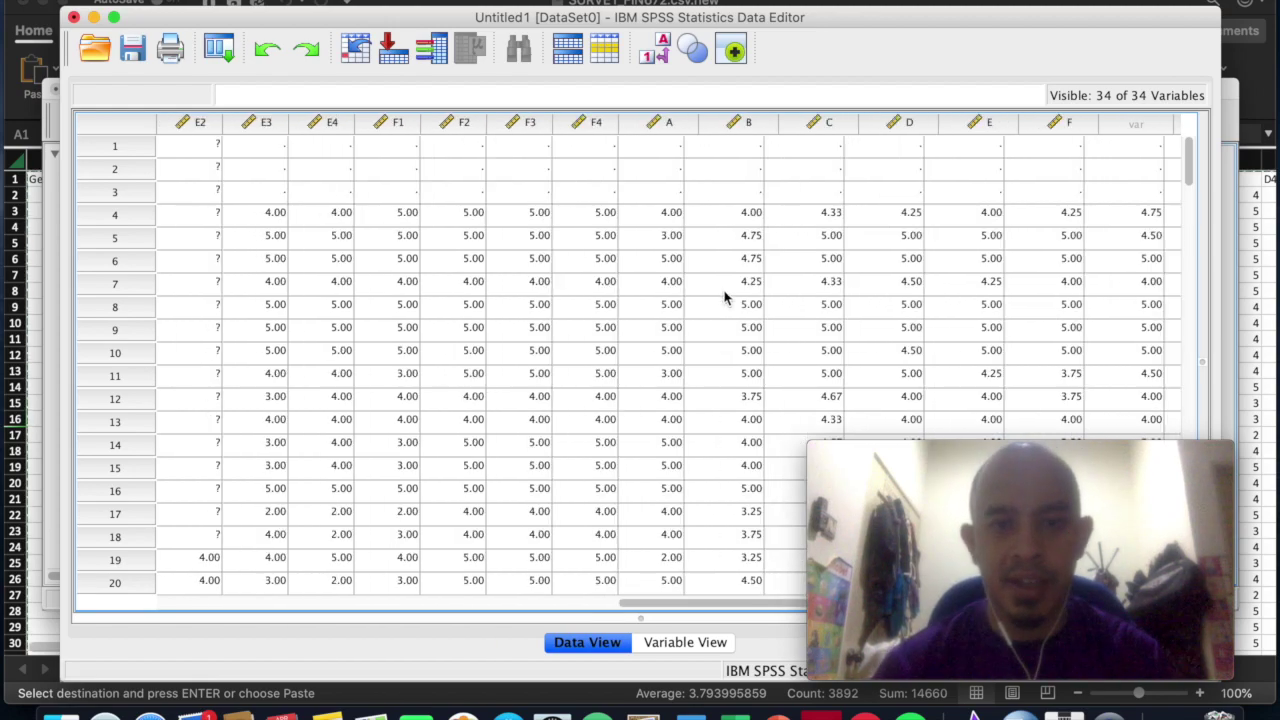
{"action": "scroll", "coordinate": [725, 297], "scroll_direction": "right", "scroll_amount": 3}
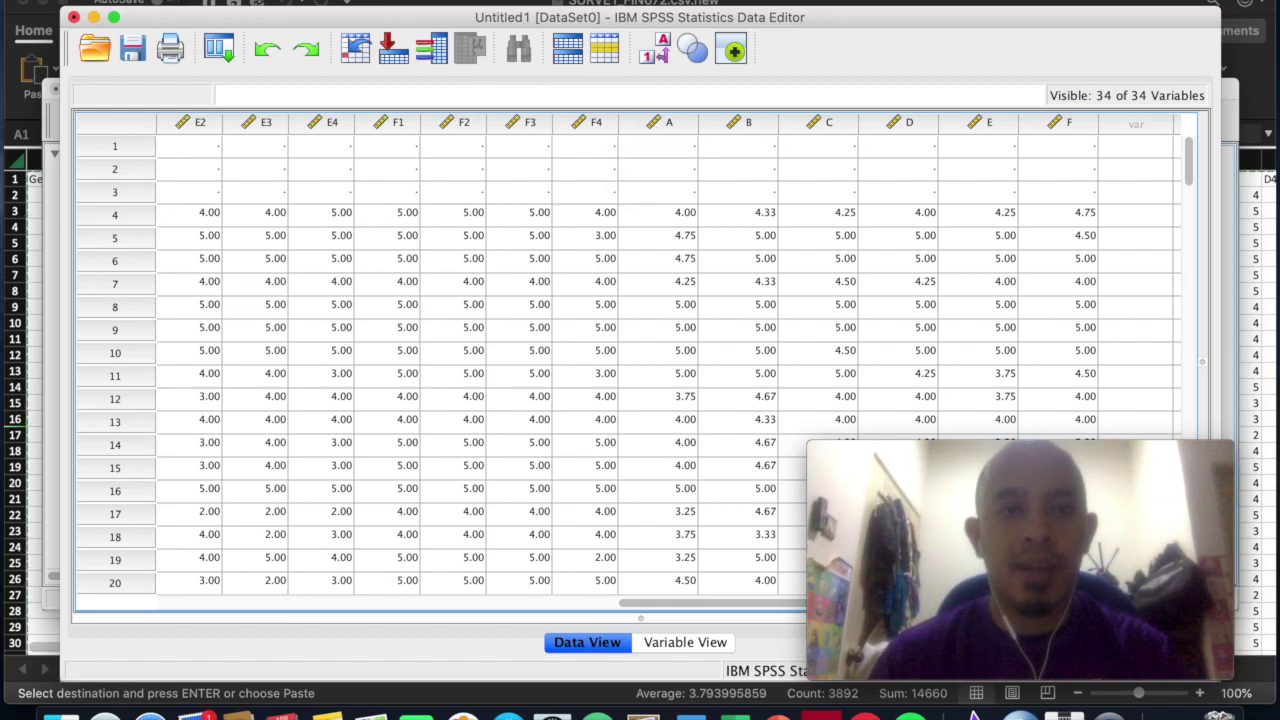
{"action": "left_click", "coordinate": [473, 1]}
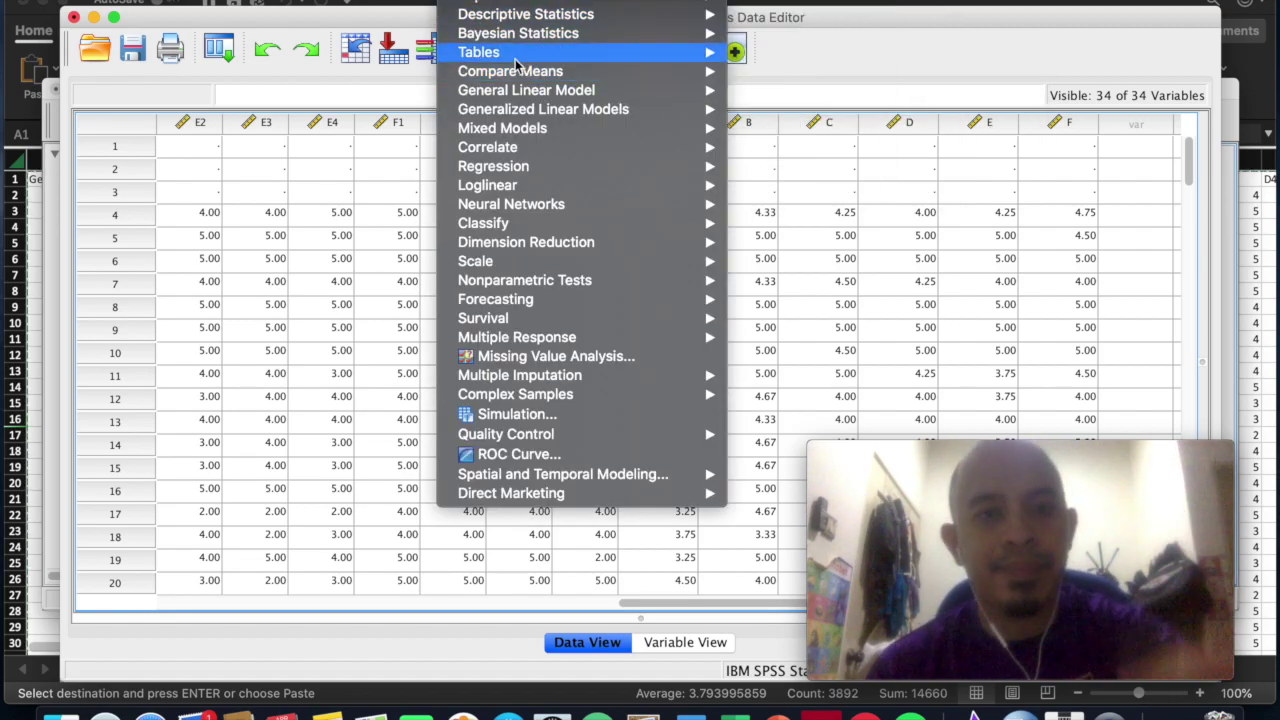
{"action": "mouse_move", "coordinate": [527, 160]}
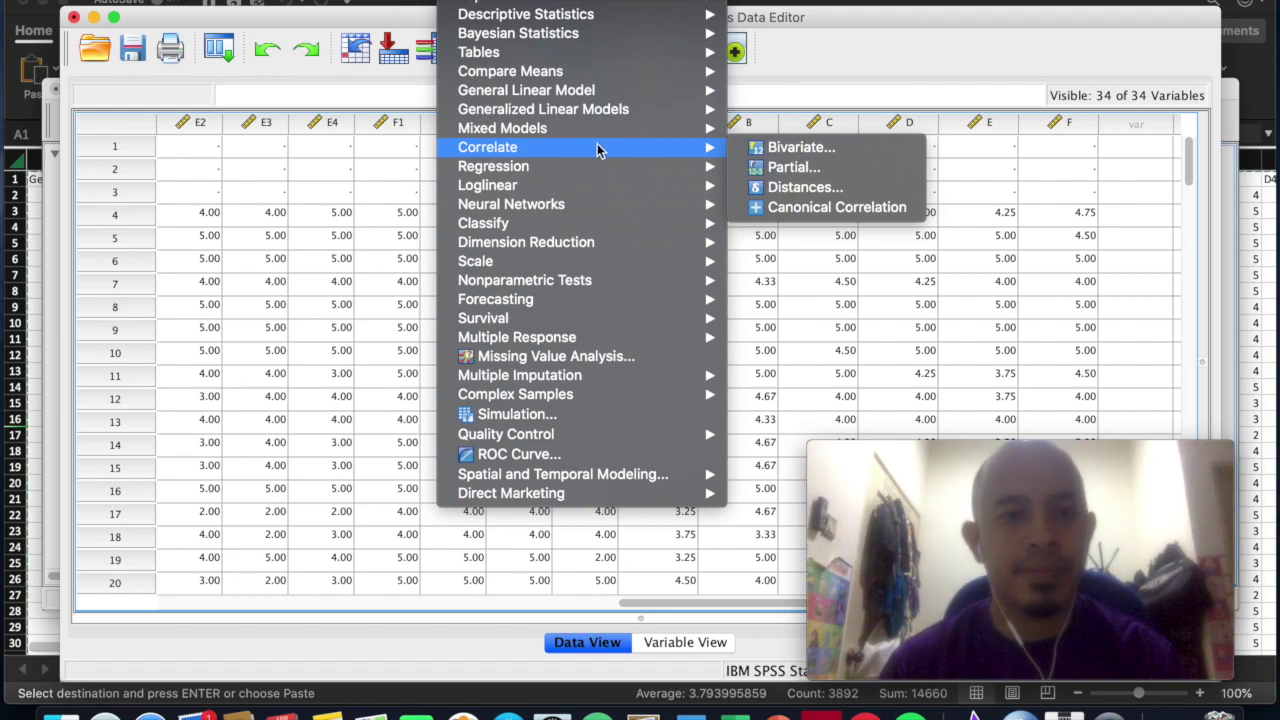
{"action": "left_click", "coordinate": [836, 149]}
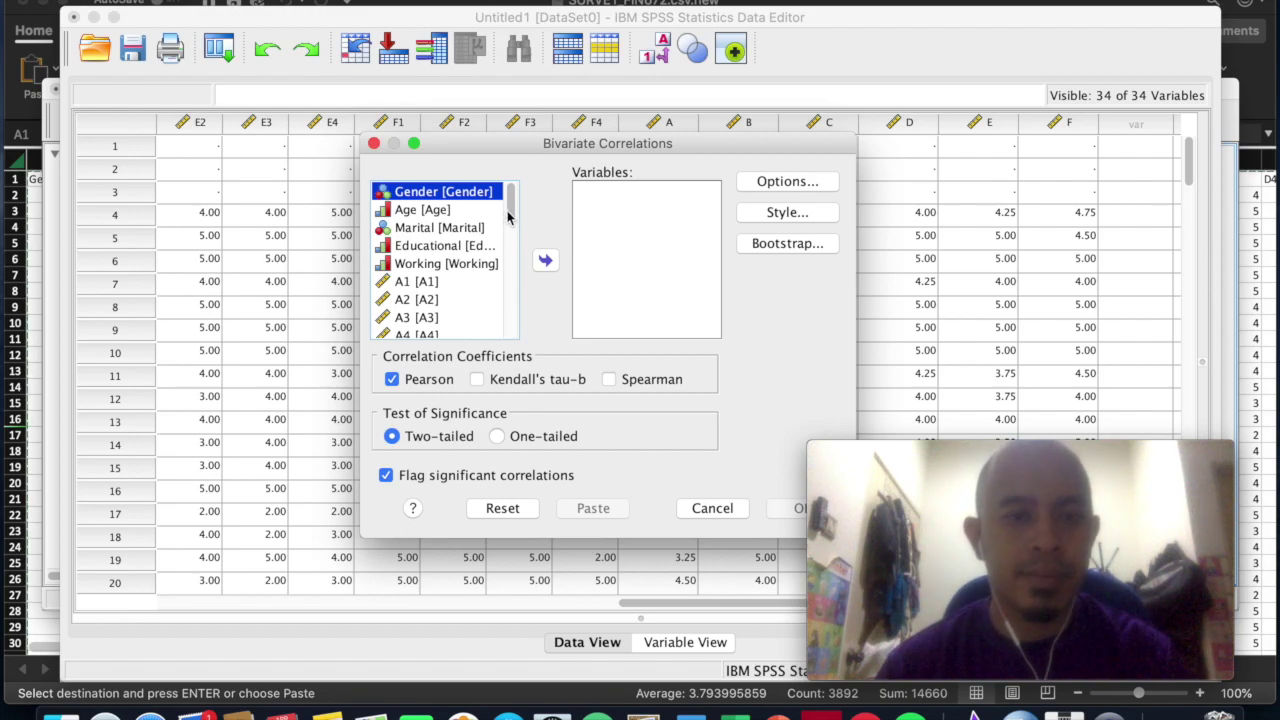
{"action": "left_click_drag", "start_coordinate": [508, 217], "coordinate": [514, 345]}
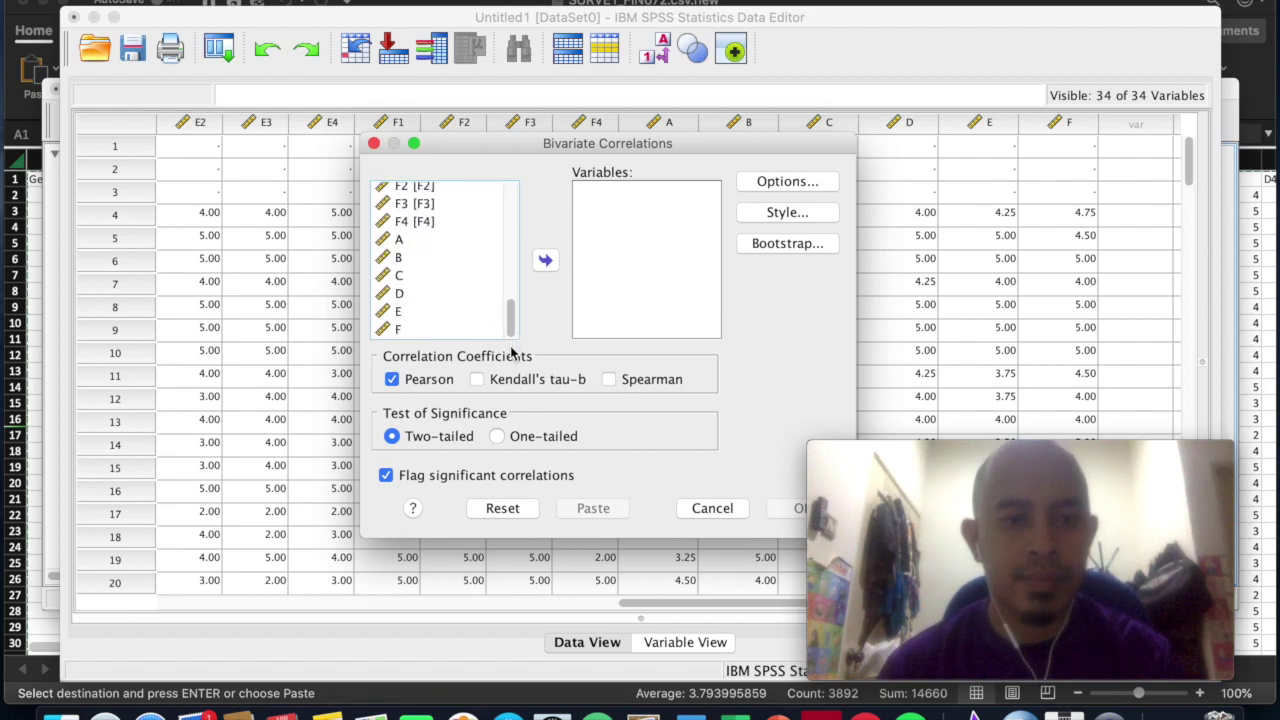
{"action": "left_click", "coordinate": [403, 241]}
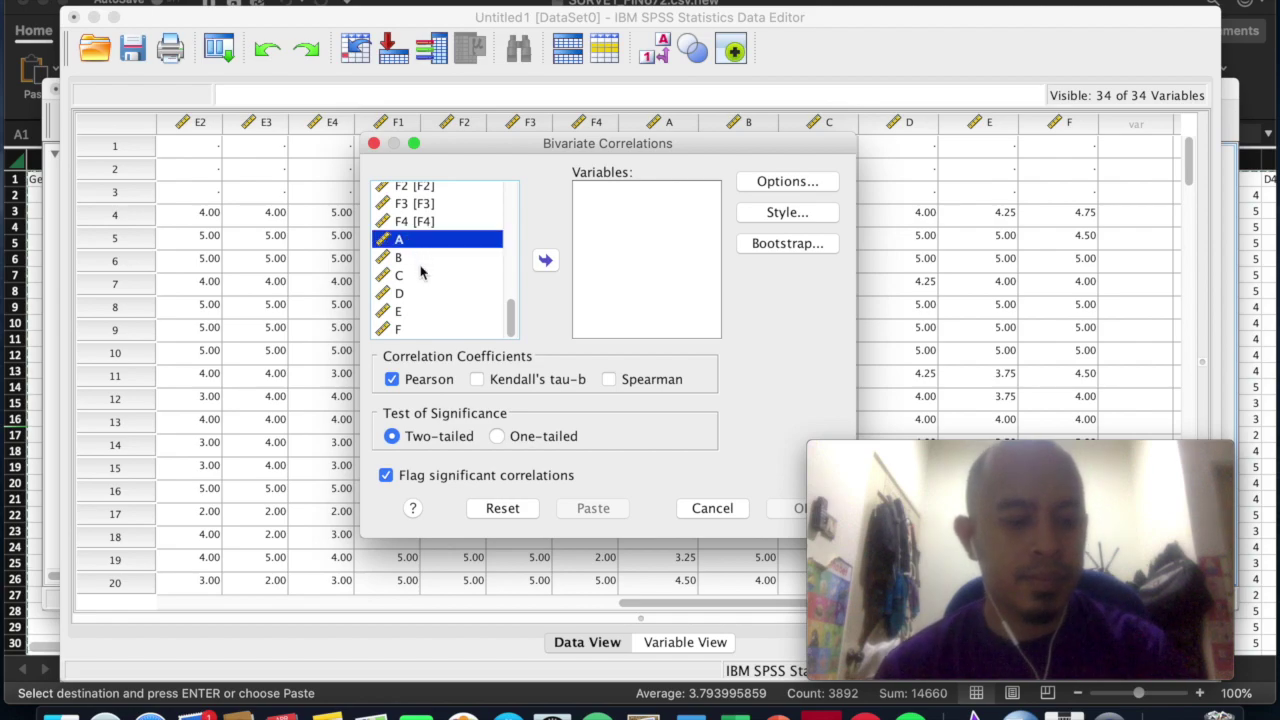
{"action": "left_click", "coordinate": [411, 331], "text": "shift"}
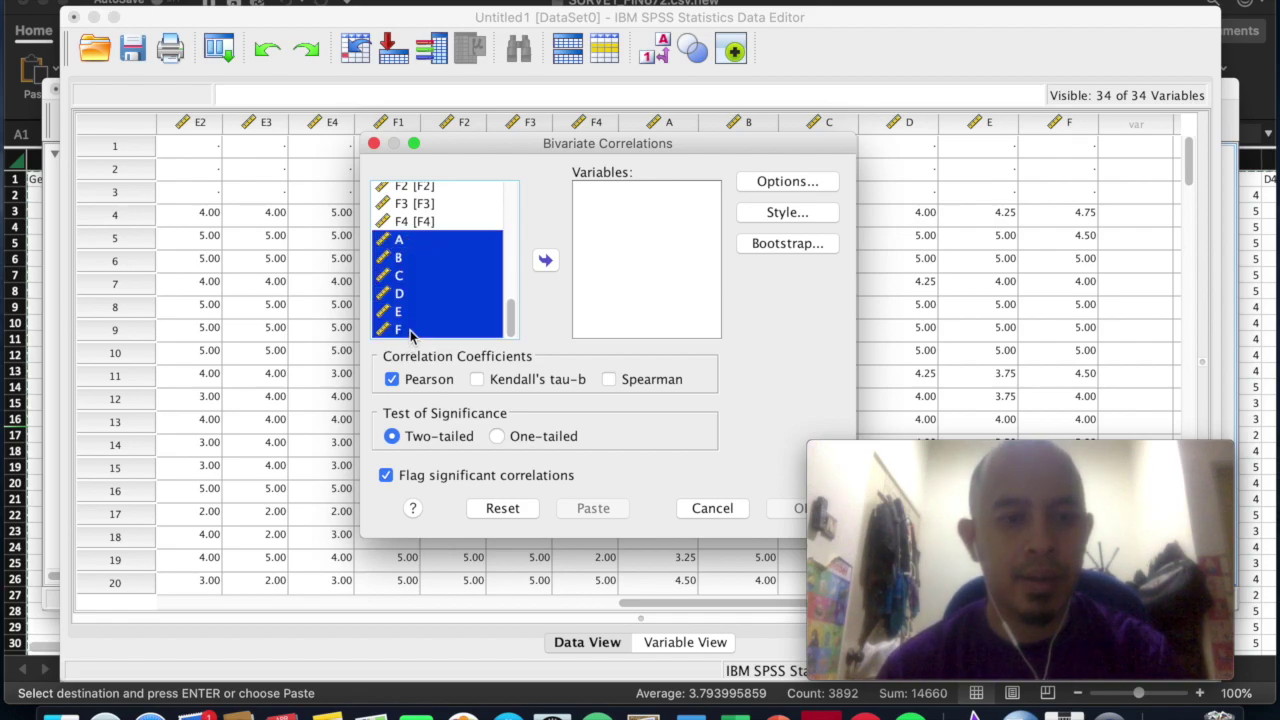
{"action": "left_click", "coordinate": [545, 260]}
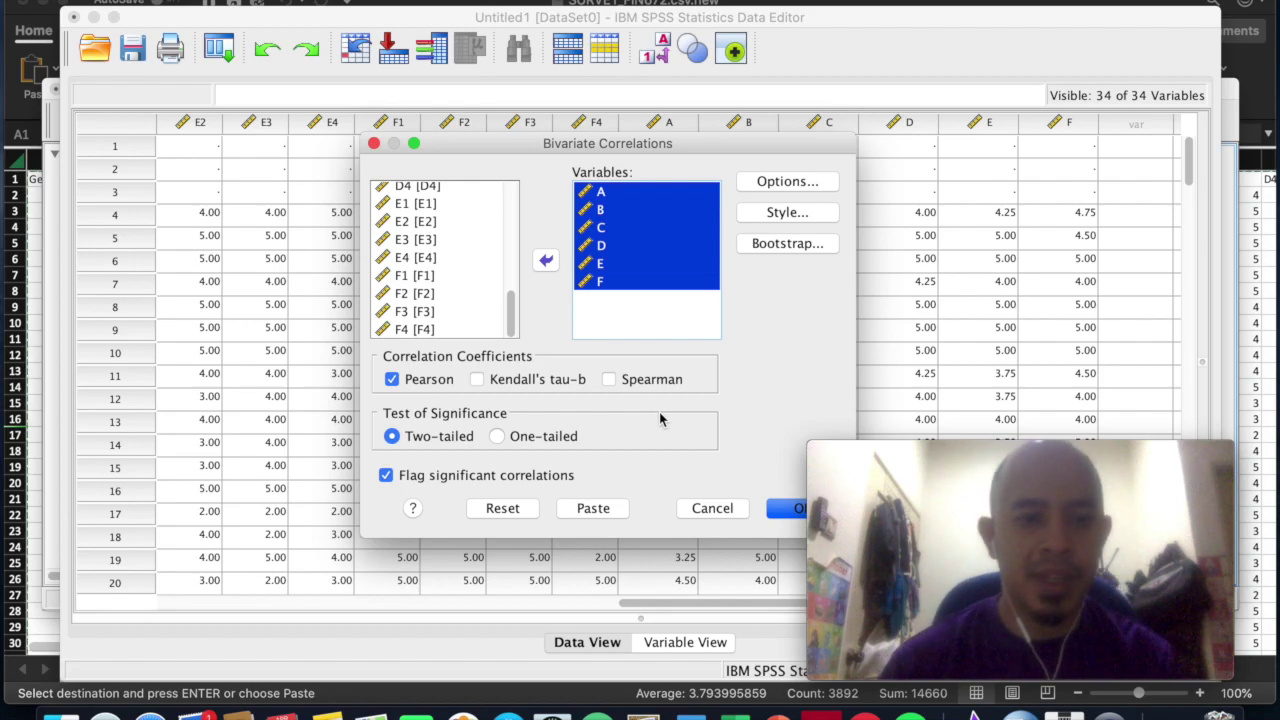
{"action": "left_click_drag", "start_coordinate": [491, 142], "coordinate": [353, 98]}
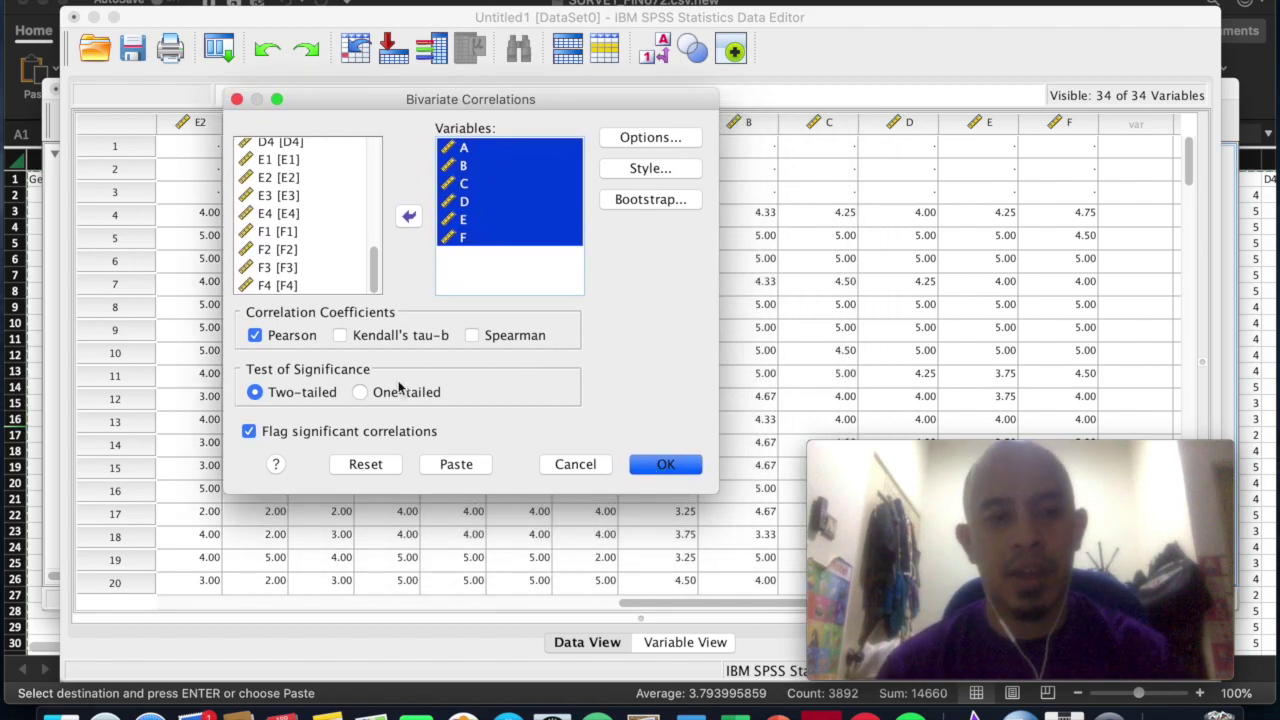
{"action": "left_click", "coordinate": [660, 463]}
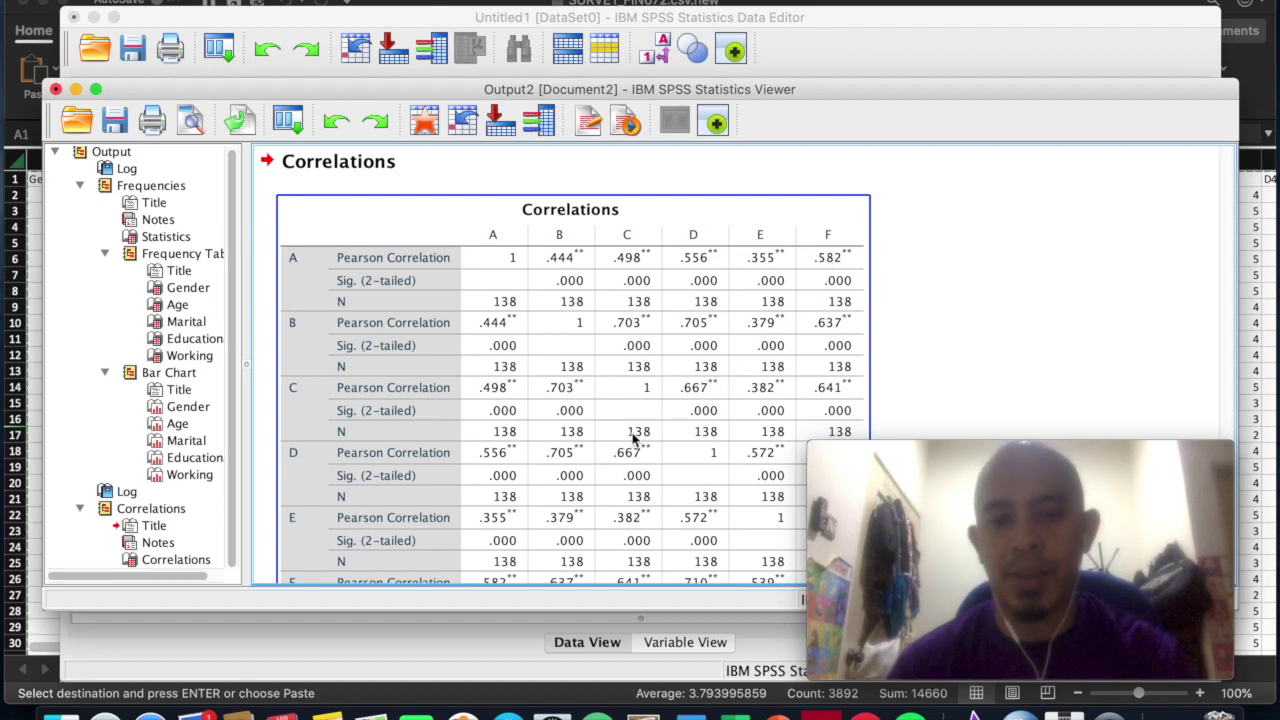
- Examine the Pearson coefficients, two-tailed significance values and significance note in the Correlations table for variables A to F
{"action": "scroll", "coordinate": [632, 440], "scroll_direction": "down", "scroll_amount": 3}
{"action": "scroll", "coordinate": [632, 440], "scroll_direction": "up", "scroll_amount": 2}
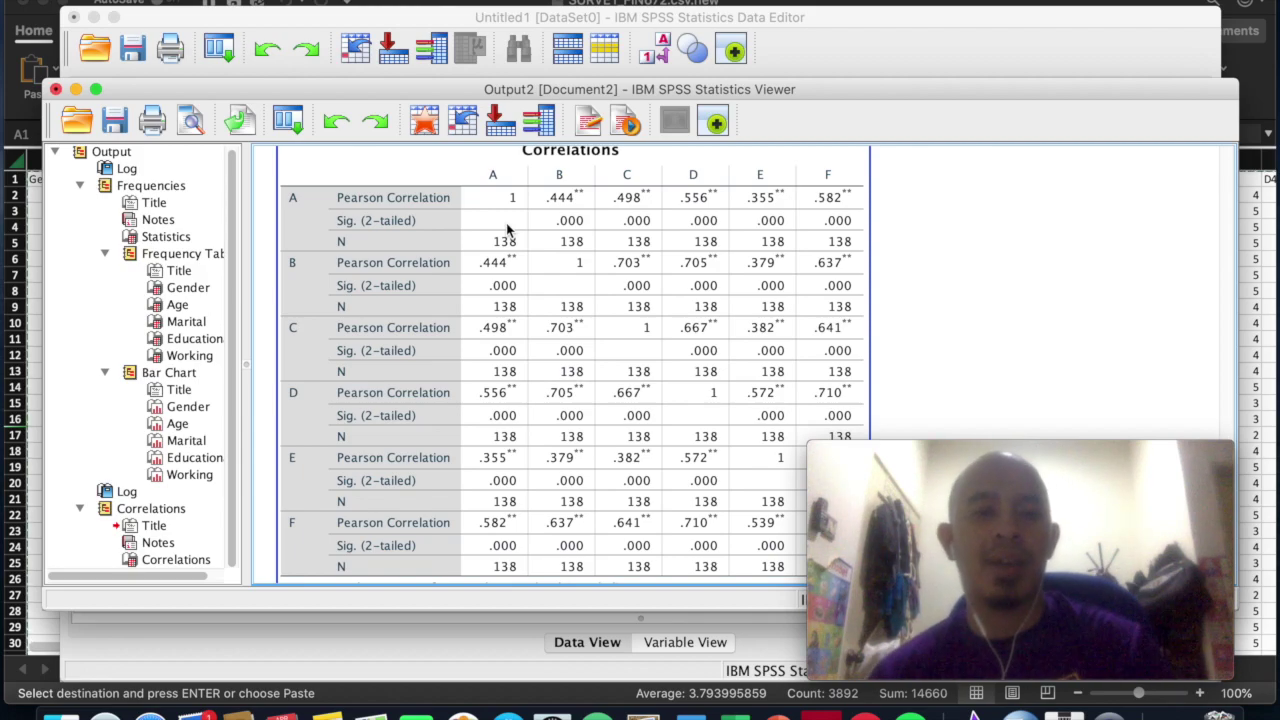
{"action": "scroll", "coordinate": [519, 368], "scroll_direction": "down", "scroll_amount": 1}
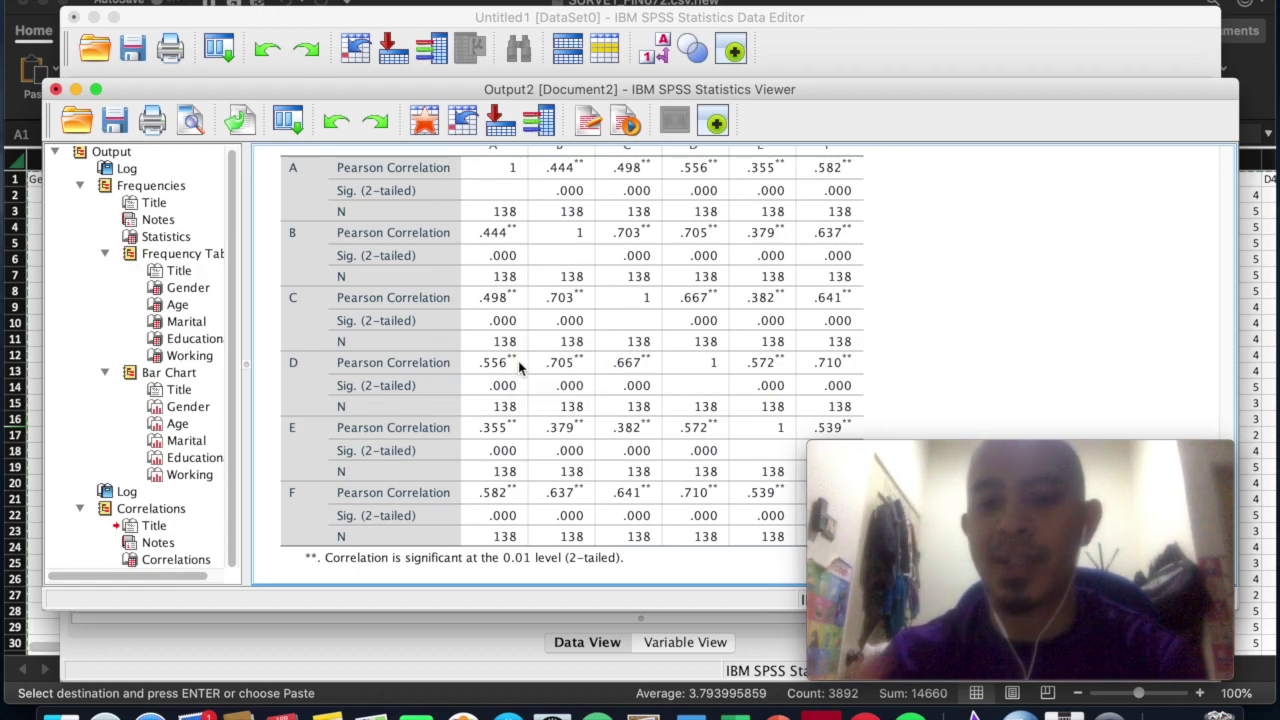
{"action": "left_click", "coordinate": [519, 368]}
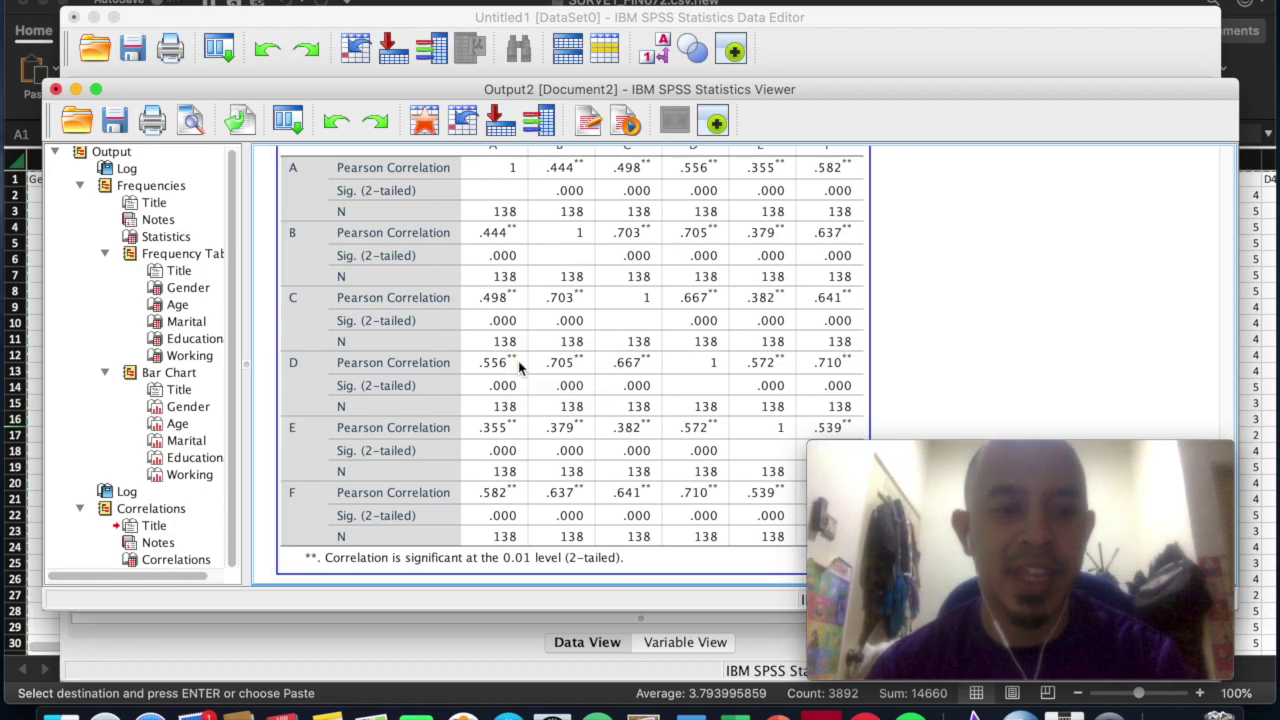
{"action": "scroll", "coordinate": [519, 368], "scroll_direction": "up", "scroll_amount": 2}
{"action": "scroll", "coordinate": [519, 368], "scroll_direction": "down", "scroll_amount": 1}
{"action": "scroll", "coordinate": [519, 368], "scroll_direction": "up", "scroll_amount": 1}
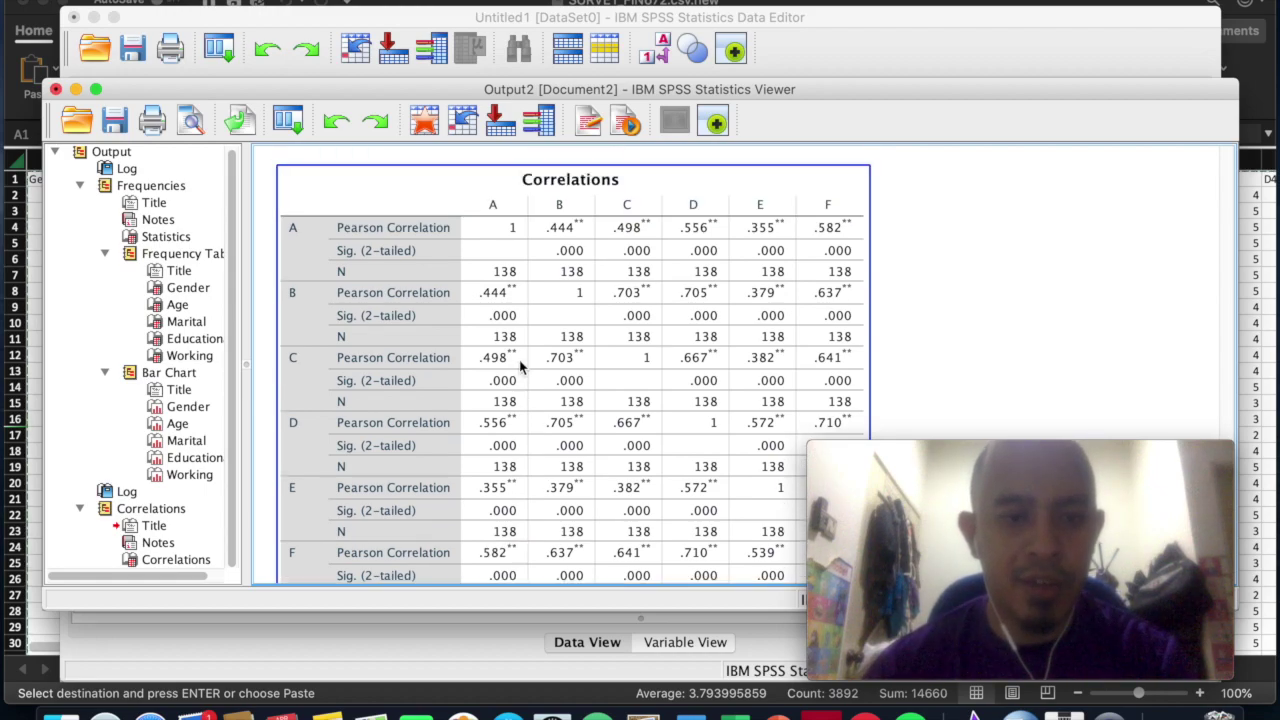
{"action": "scroll", "coordinate": [519, 368], "scroll_direction": "down", "scroll_amount": 2}
{"action": "scroll", "coordinate": [521, 362], "scroll_direction": "up", "scroll_amount": 1}
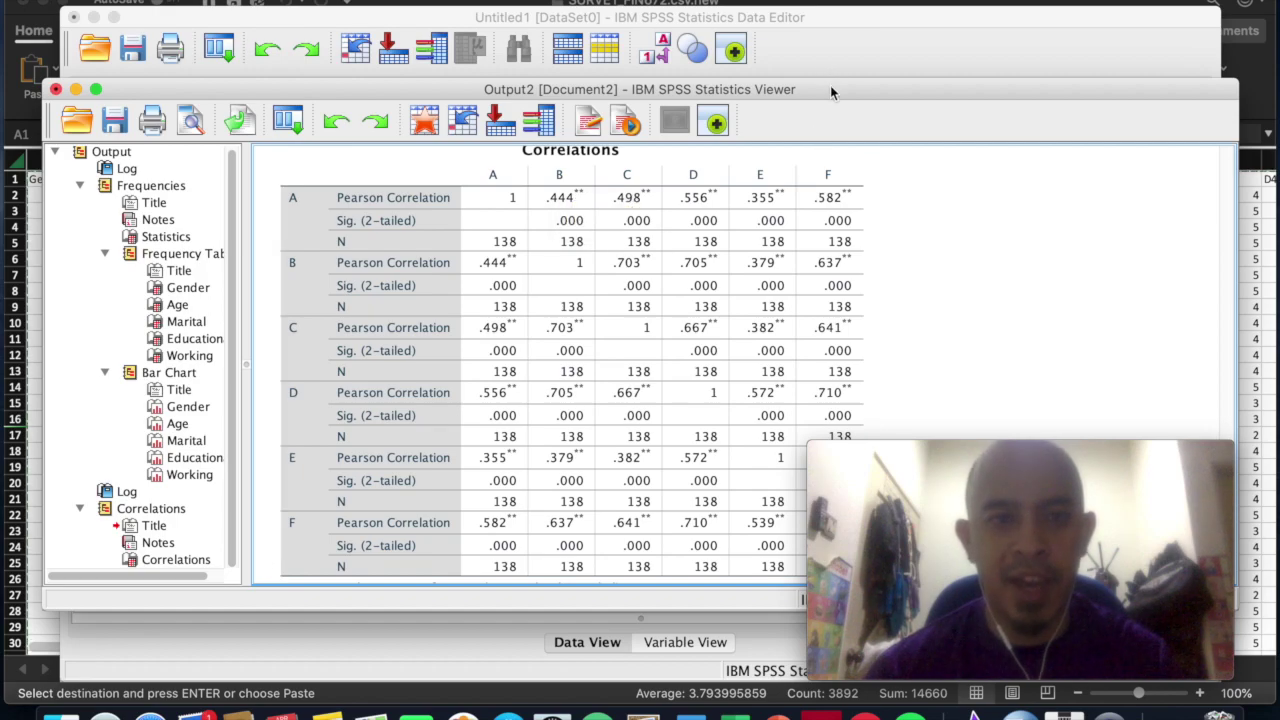
{"action": "left_click_drag", "start_coordinate": [830, 85], "coordinate": [818, 35]}
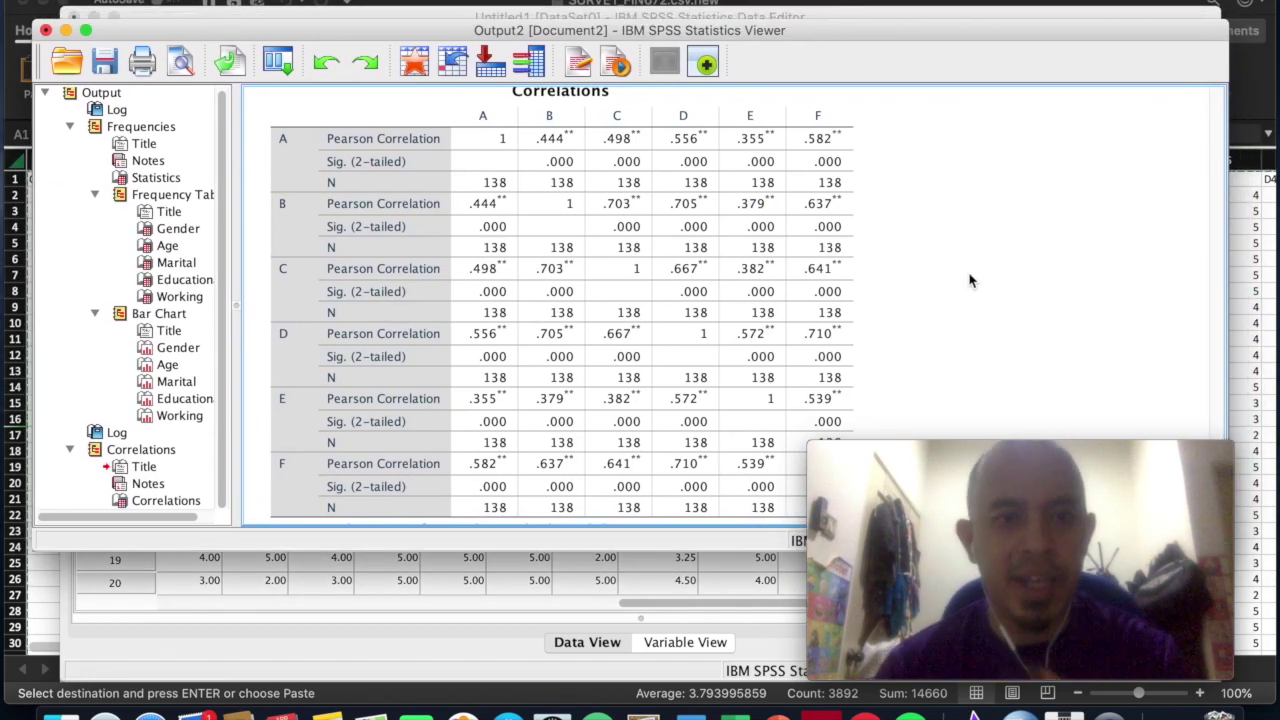